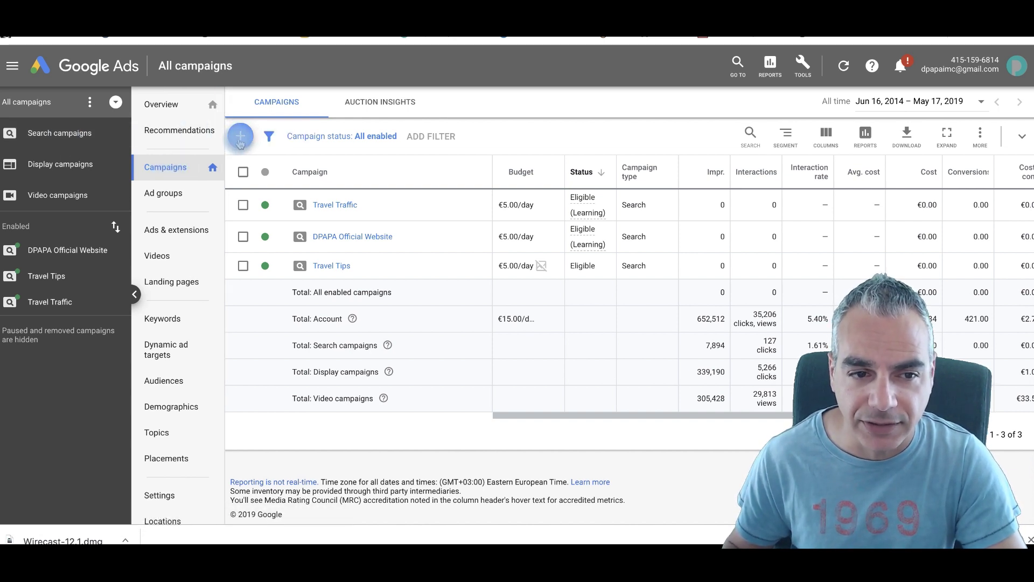
- Start a new campaign with Website traffic as its goal
click(240, 137)
click(299, 185)
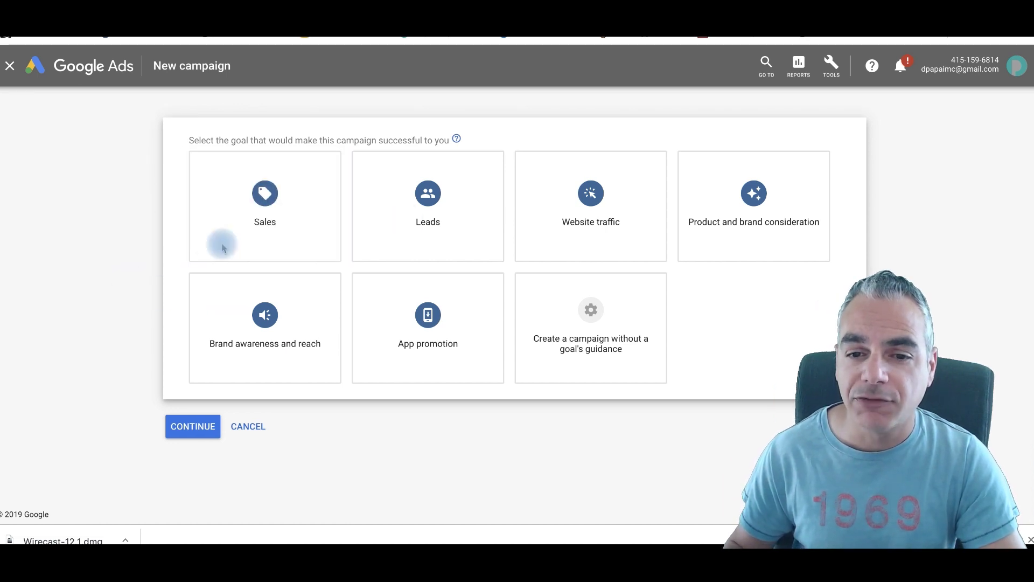
click(603, 233)
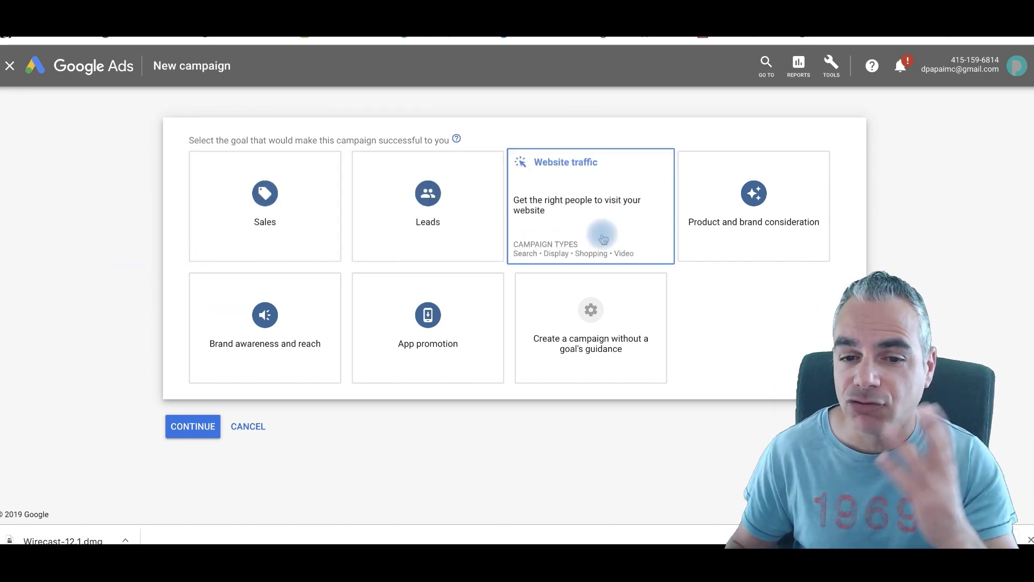
click(612, 203)
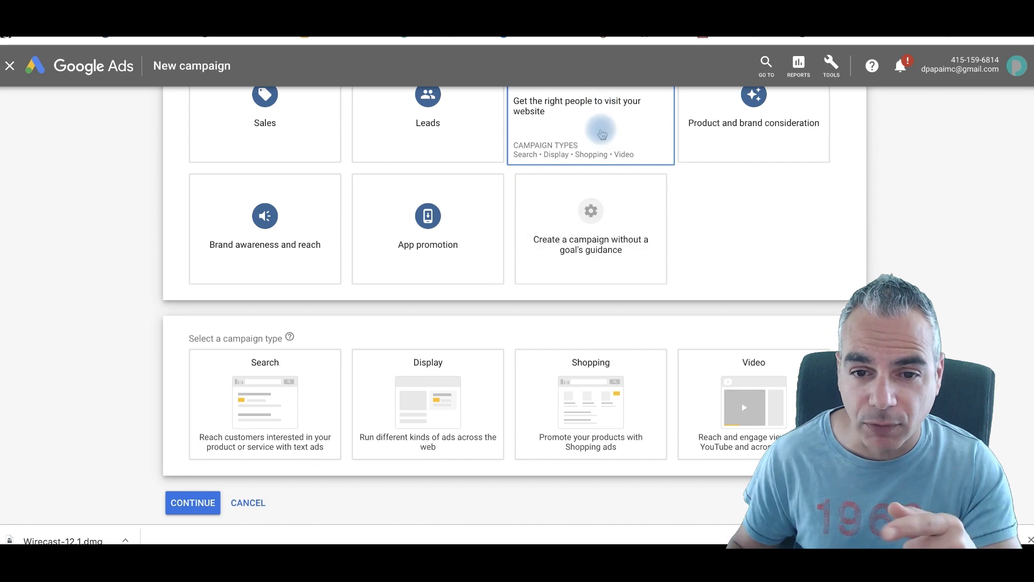
- Choose Search as the campaign type and continue to the campaign settings
click(253, 397)
click(289, 358)
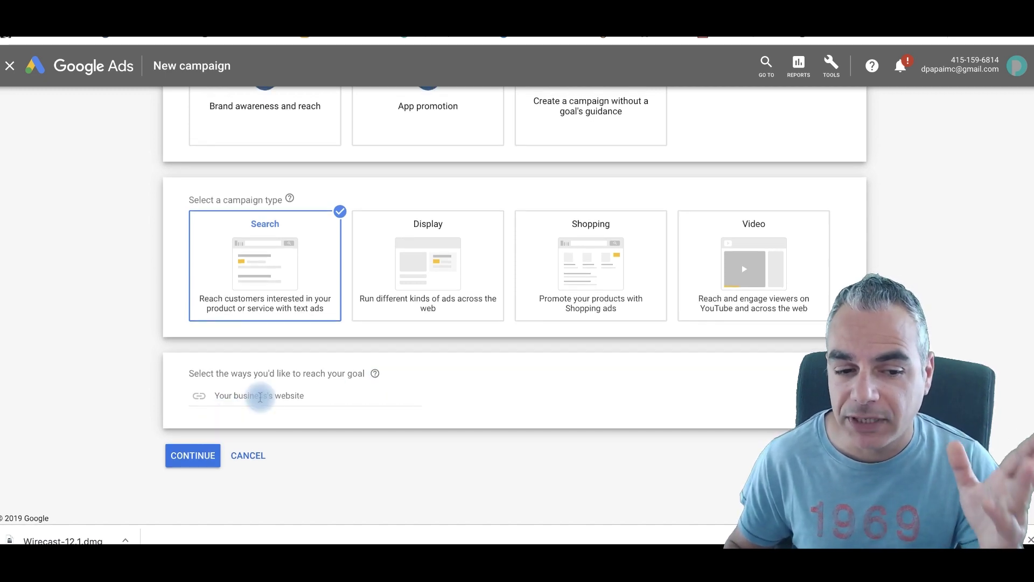
click(192, 459)
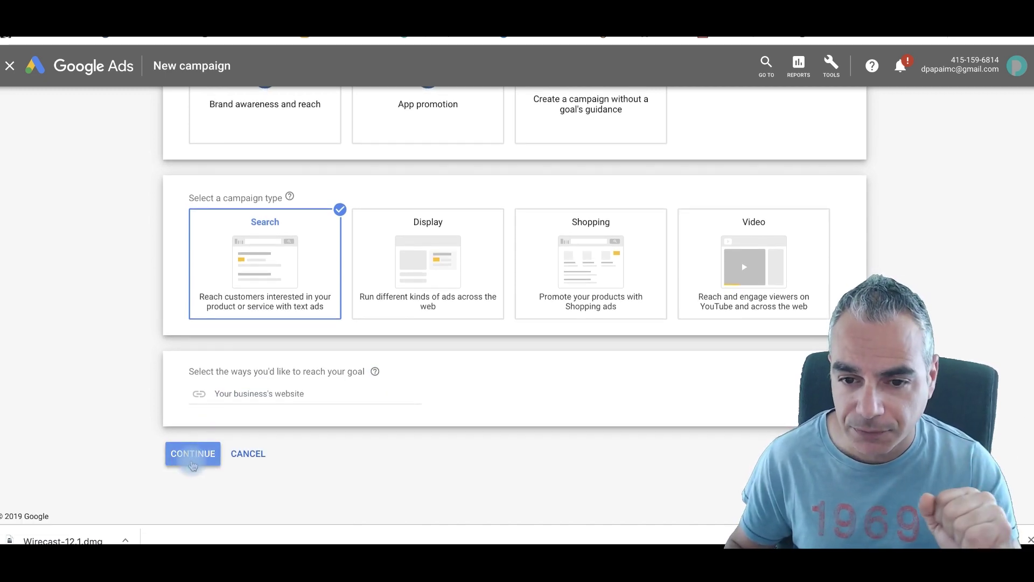
- Name the campaign Travel Blog Site and exclude Google search partners and the Display Network
triple_click(470, 282)
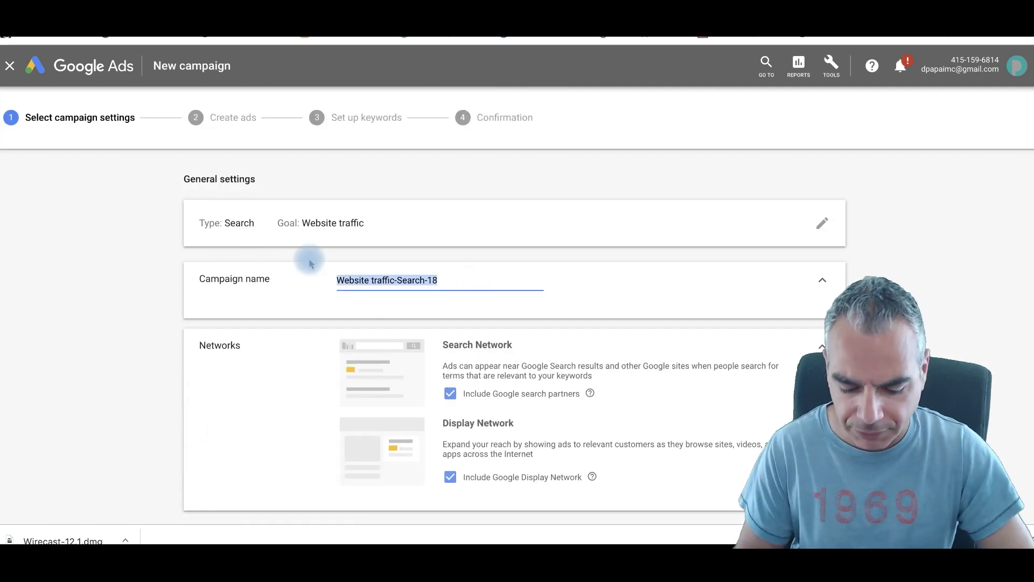
text(Travel)
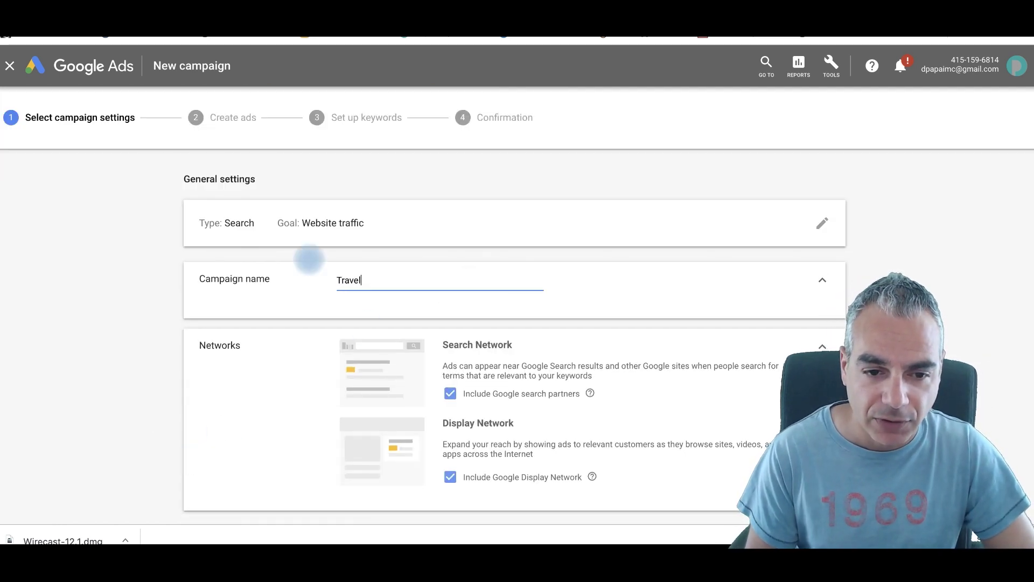
text( Blog Site)
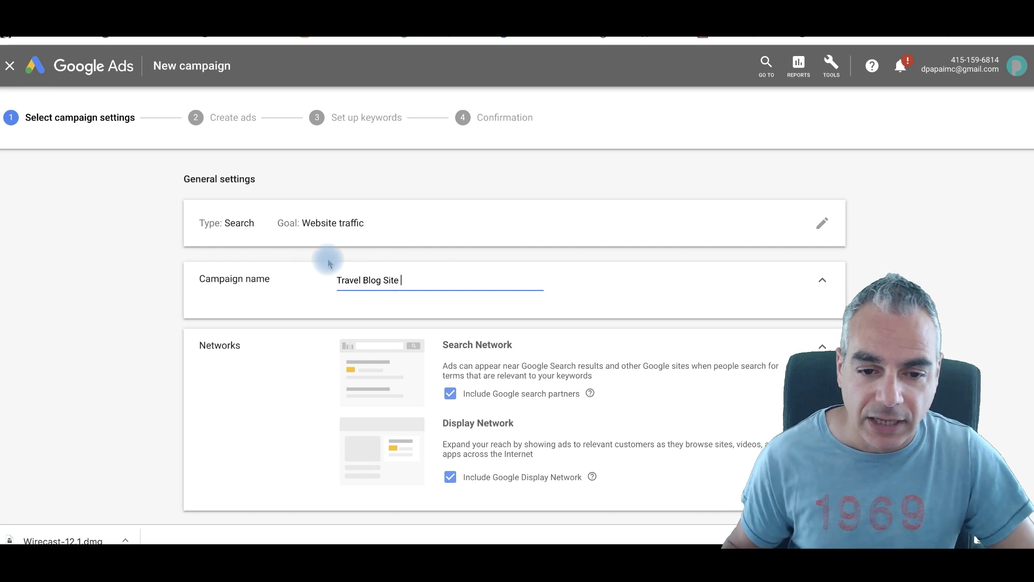
scroll(329, 262, down, 3)
click(450, 283)
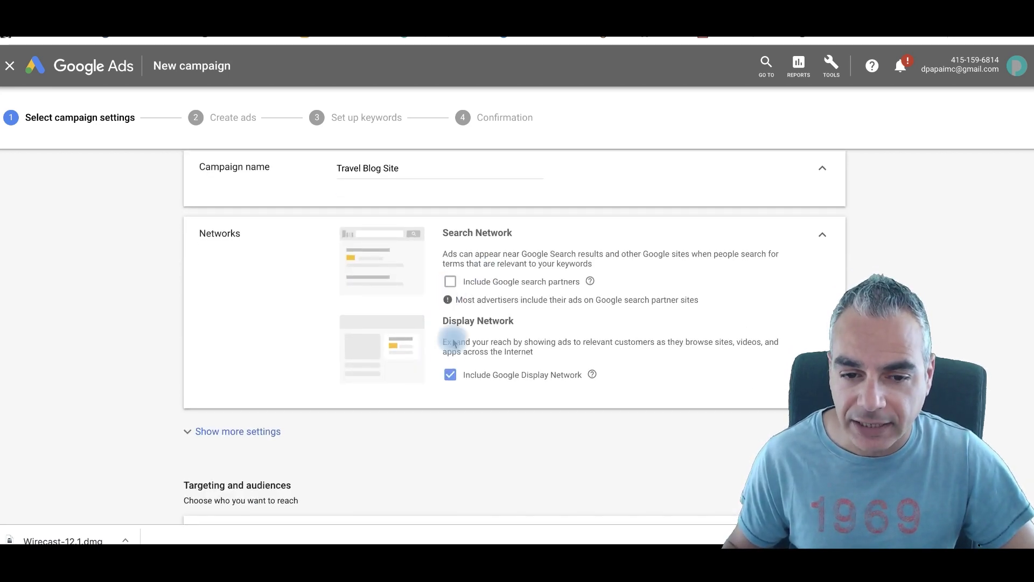
click(451, 375)
scroll(467, 281, down, 1)
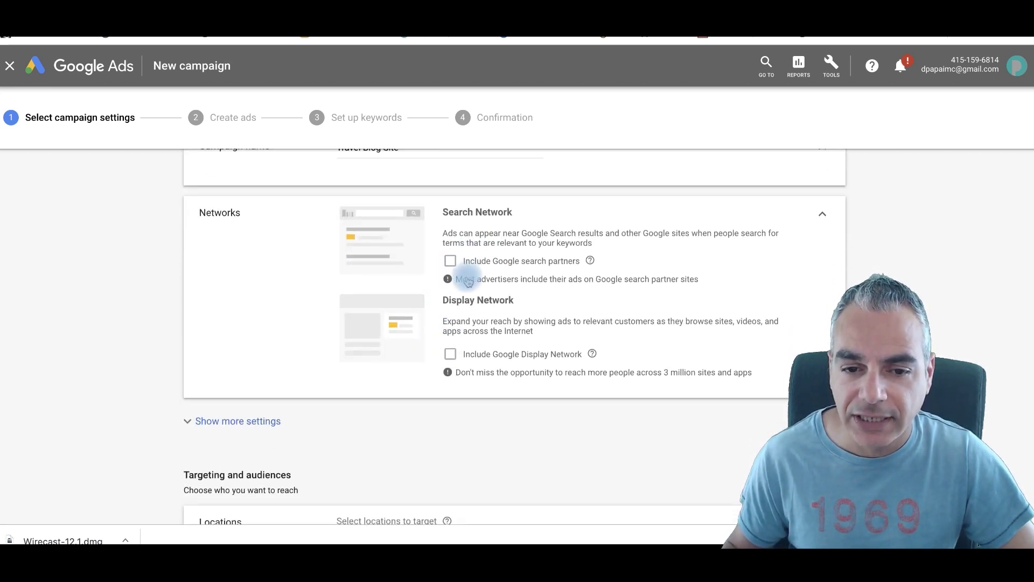
scroll(468, 282, down, 1)
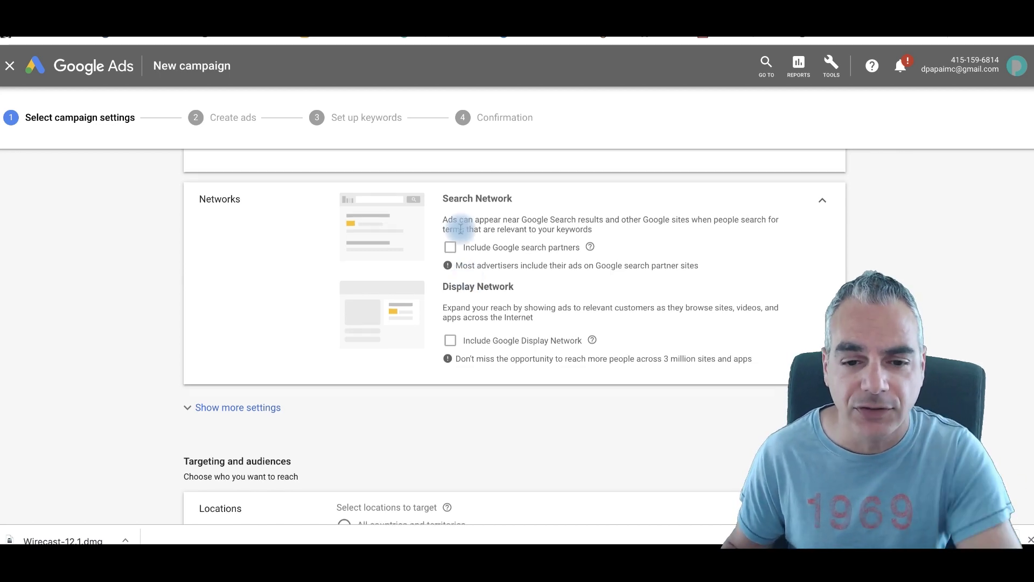
scroll(453, 247, down, 1)
scroll(453, 247, down, 1)
scroll(454, 253, up, 2)
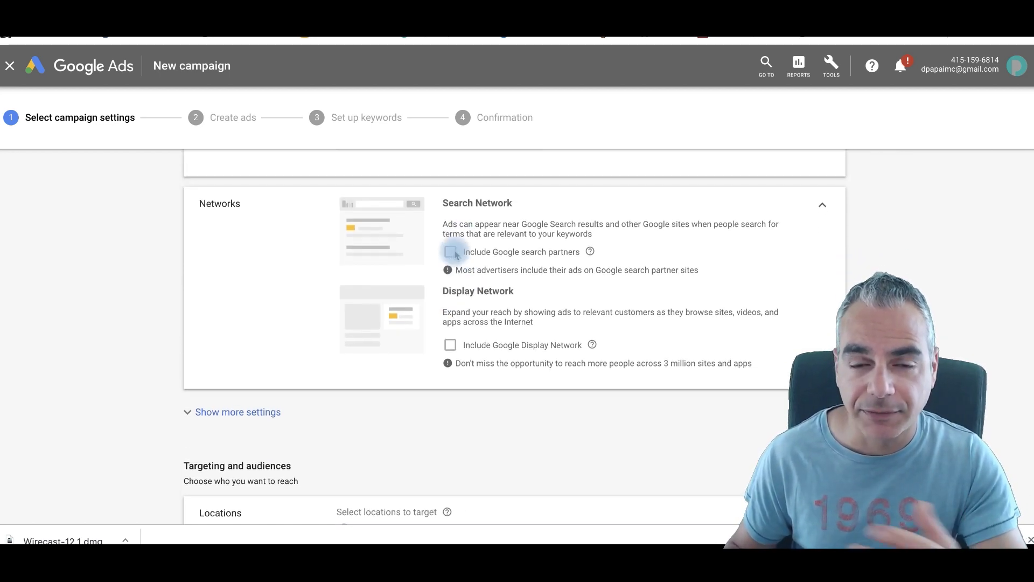
scroll(453, 251, down, 3)
scroll(405, 316, down, 3)
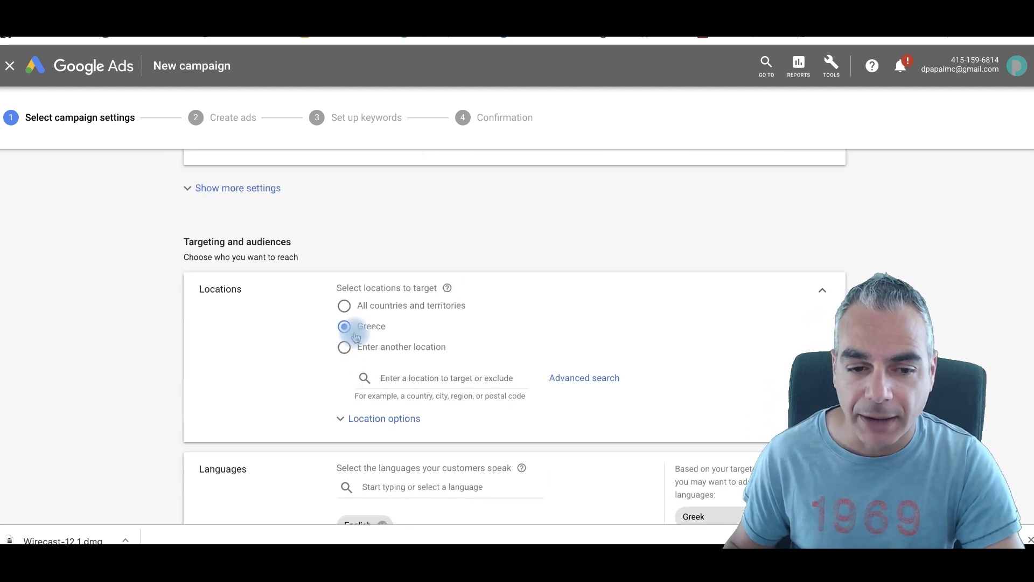
- Add United States, United Kingdom, Australia, Canada and New Zealand as targeted locations
click(412, 377)
text(United )
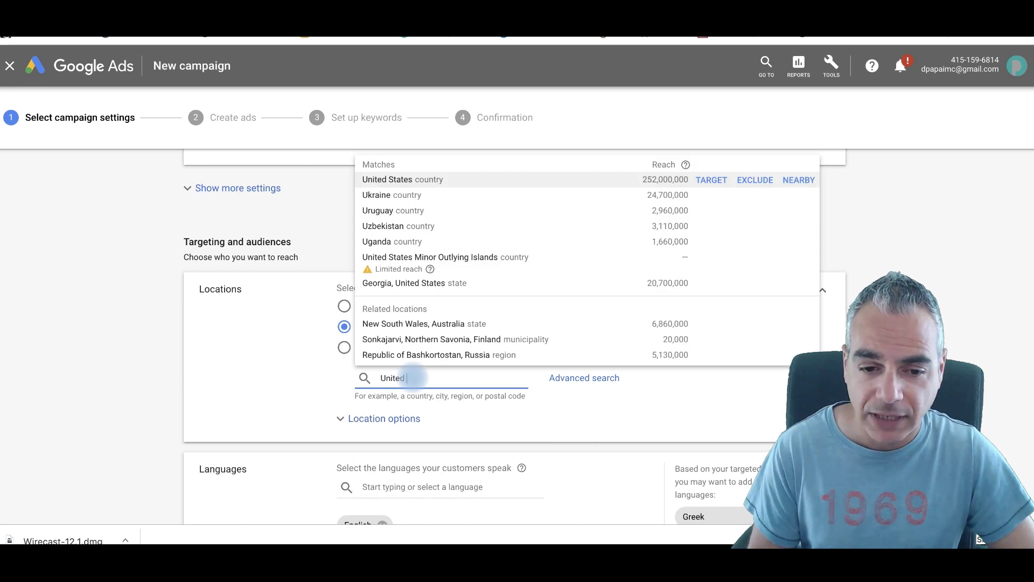
text(States)
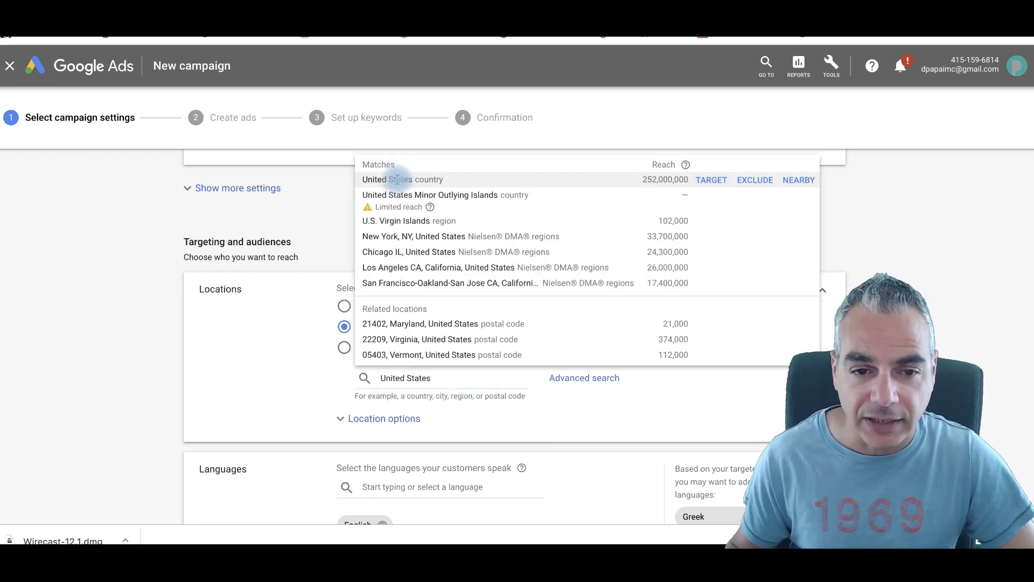
click(398, 180)
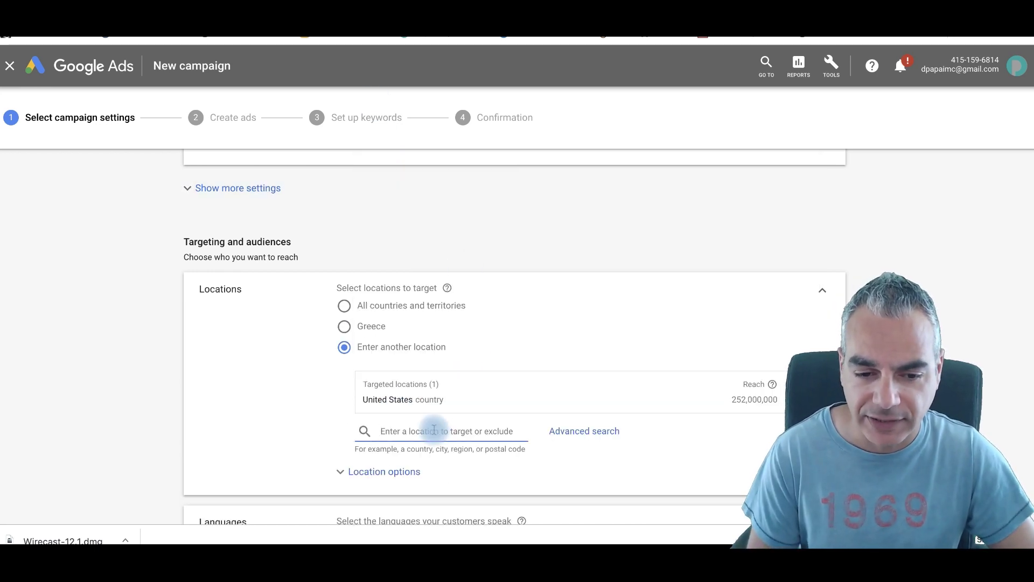
text(United Kingdom)
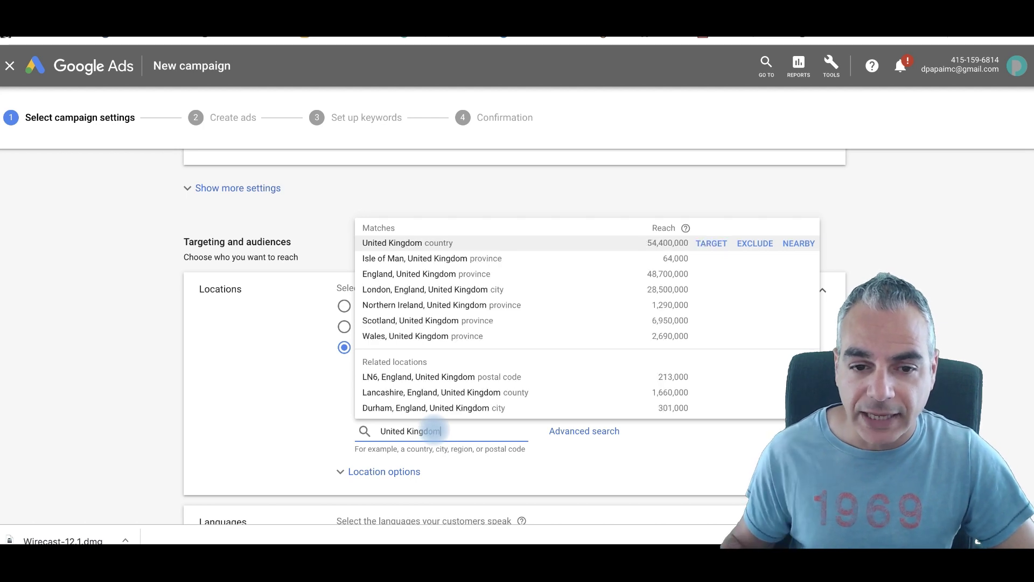
click(441, 242)
text(A)
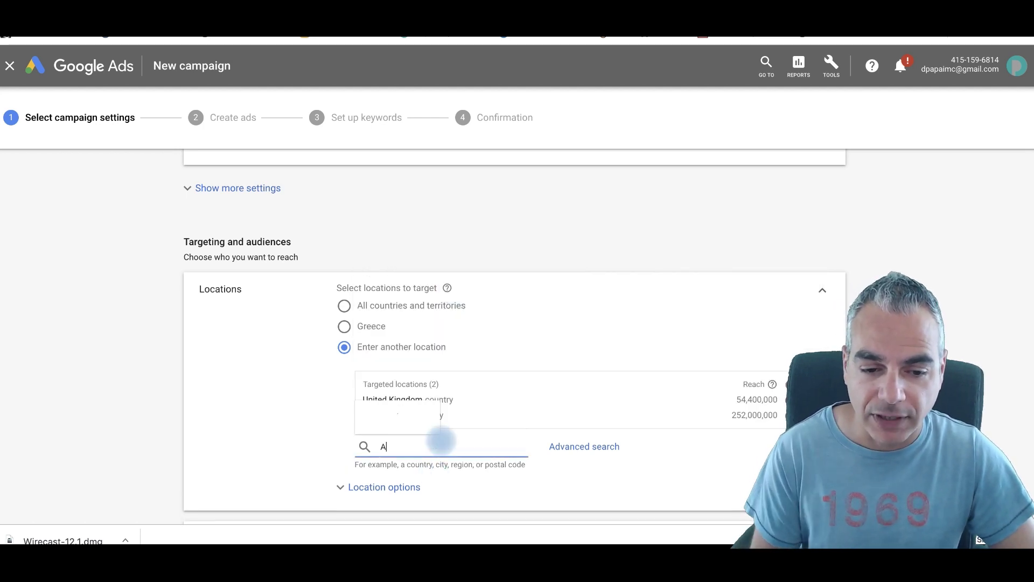
text(ustralia)
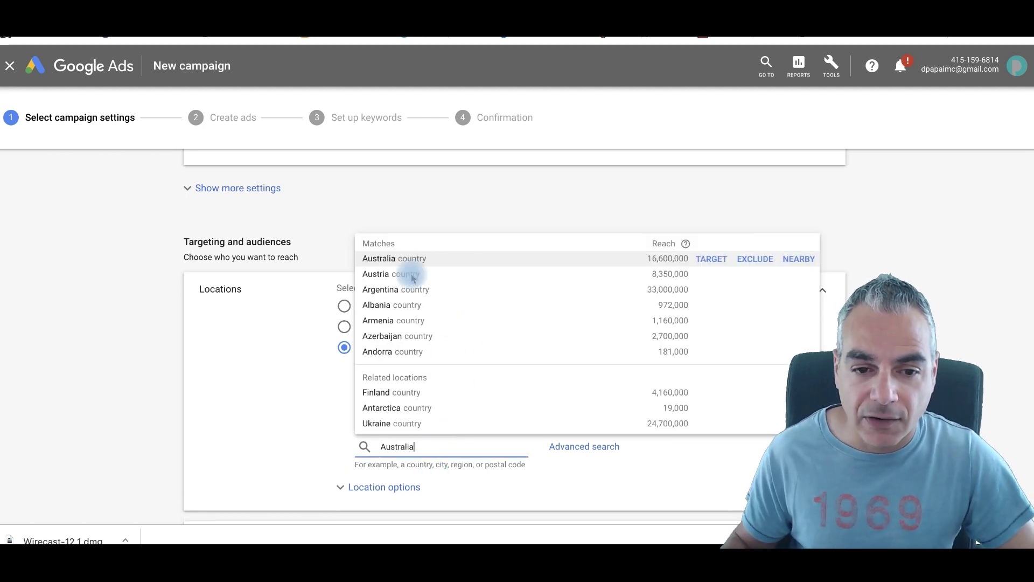
click(421, 258)
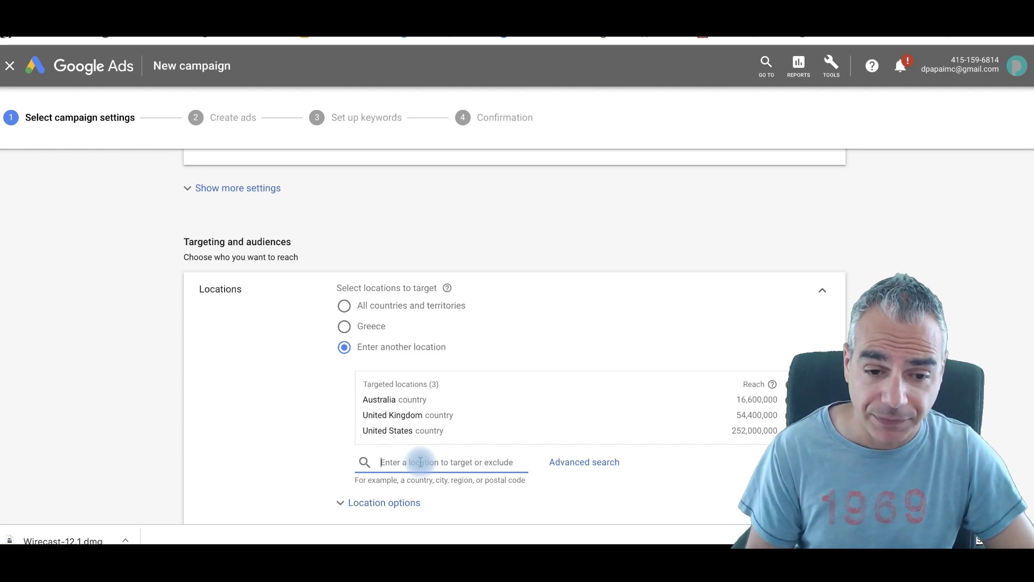
text(Canada)
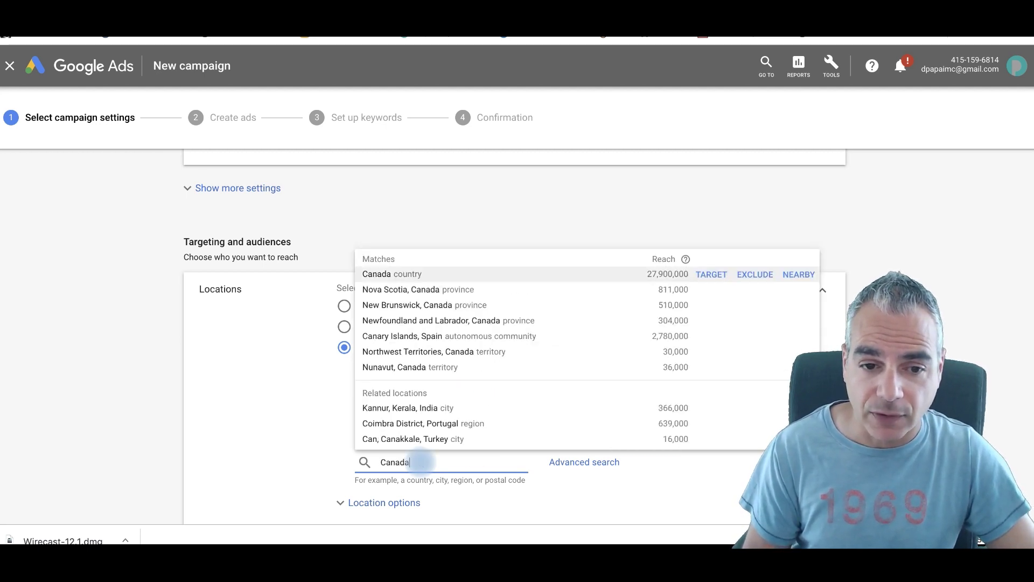
key(Return)
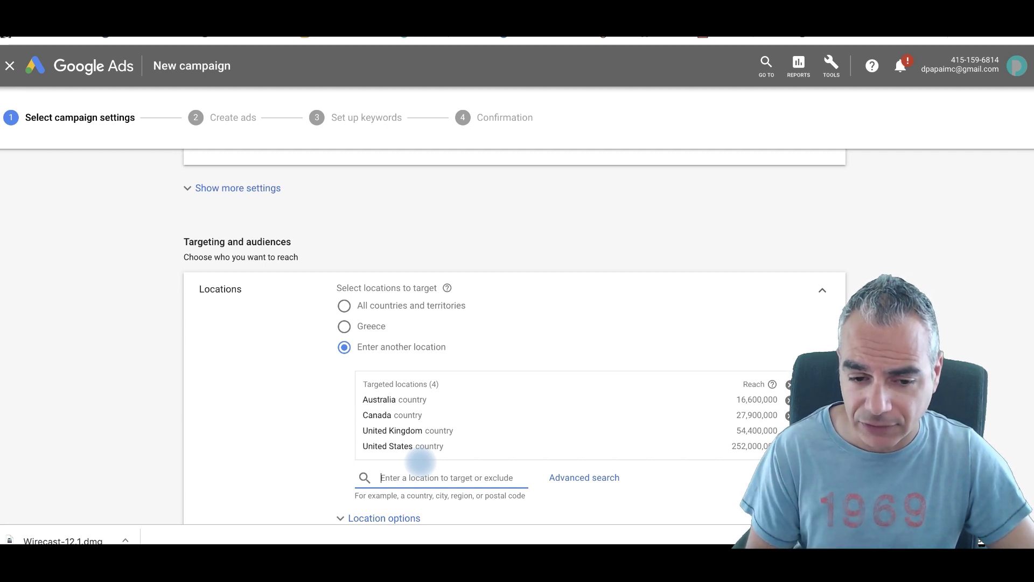
text(New Z)
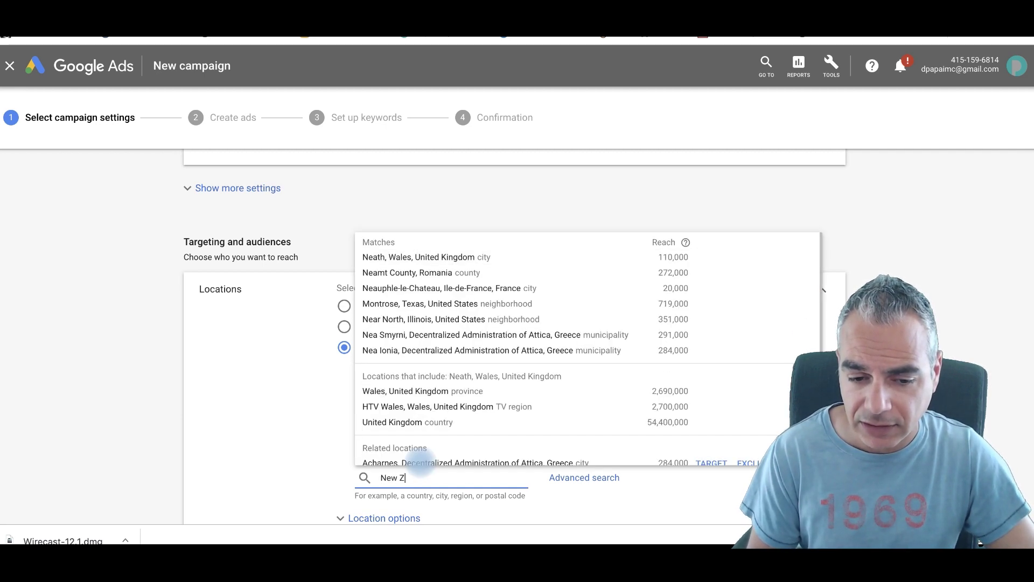
text(ealand)
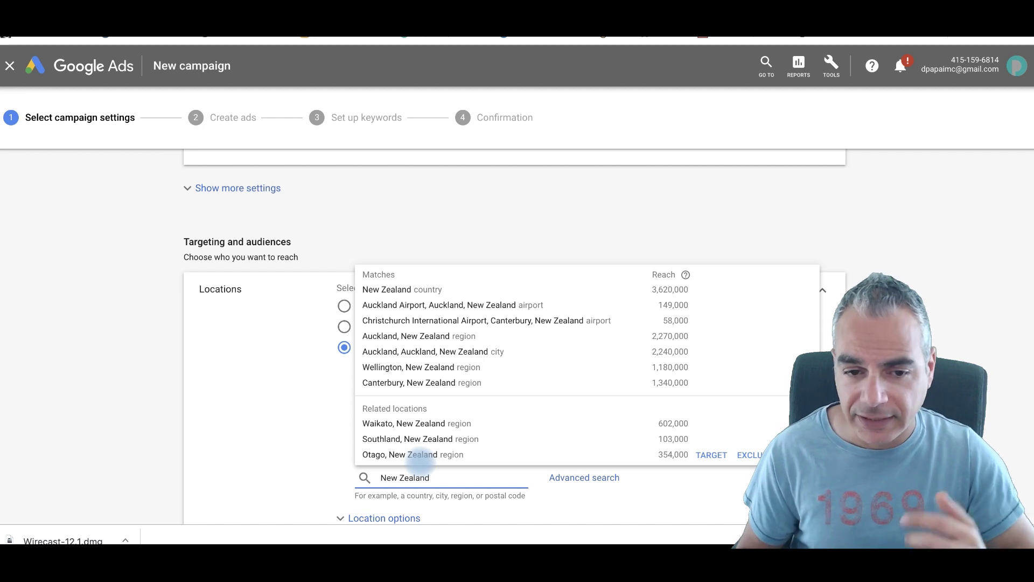
click(439, 289)
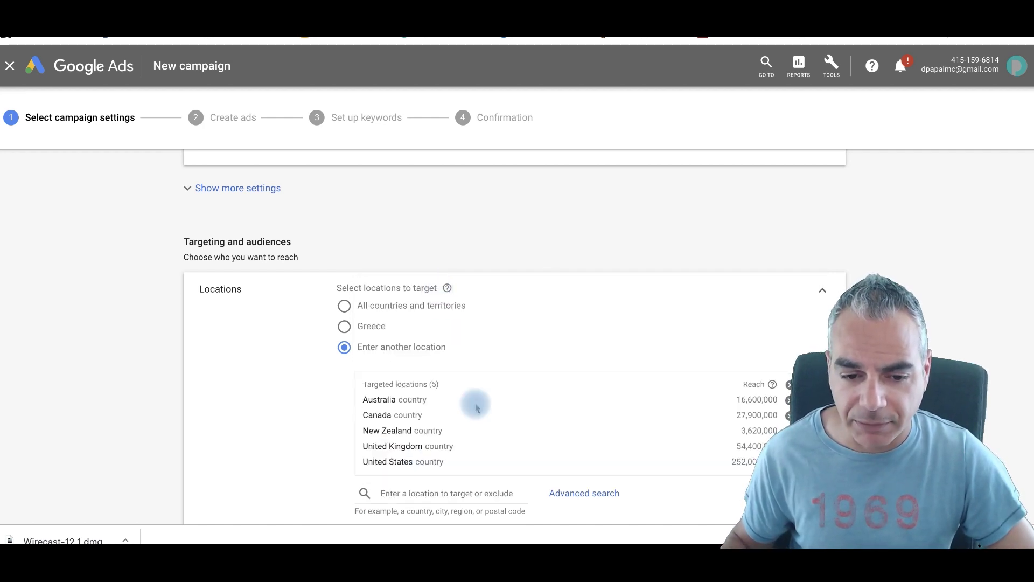
scroll(474, 405, down, 3)
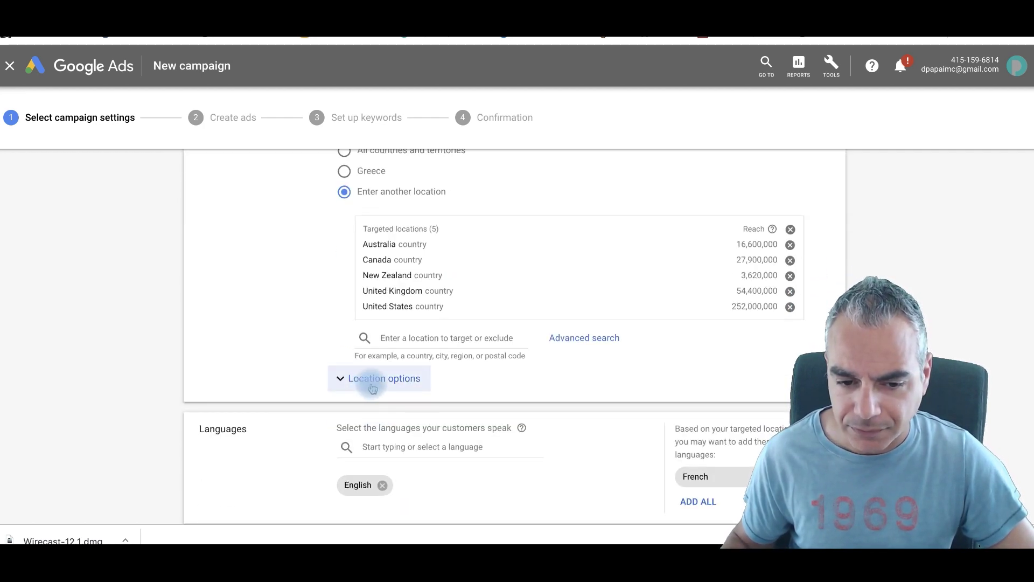
scroll(373, 389, down, 1)
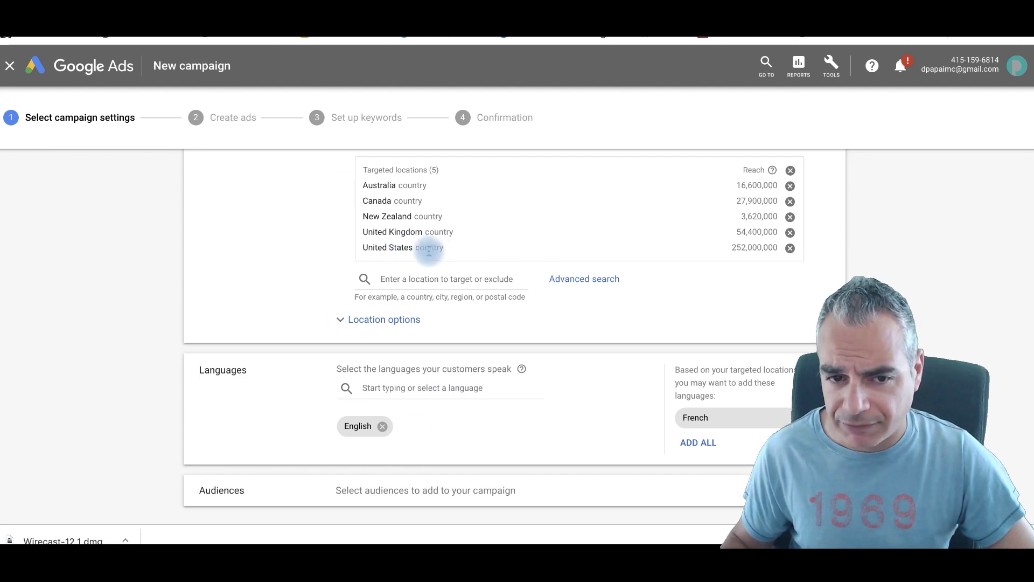
scroll(440, 267, up, 1)
scroll(429, 270, down, 2)
- Set location options to target only people in the targeted locations
click(384, 306)
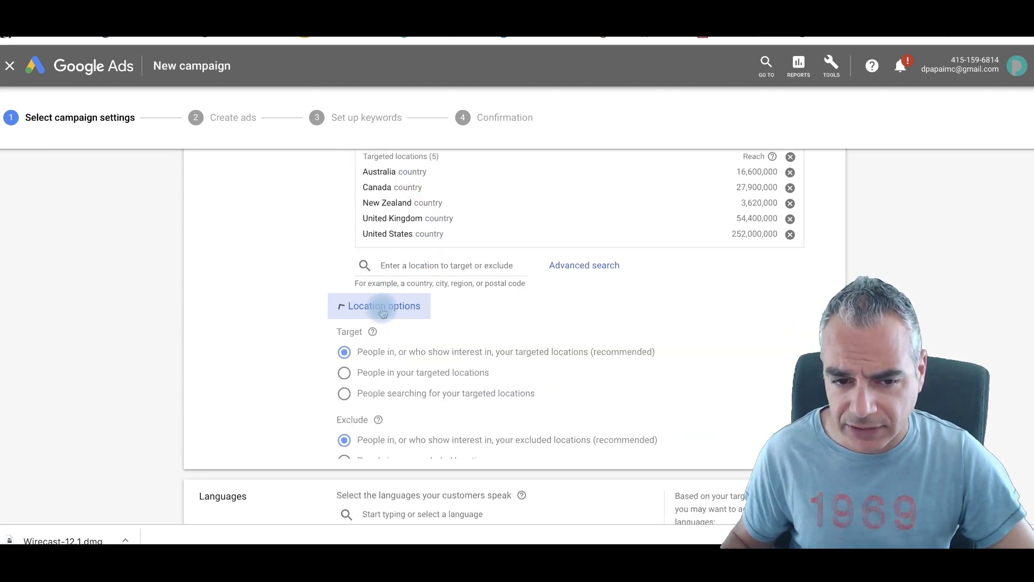
scroll(455, 339, down, 1)
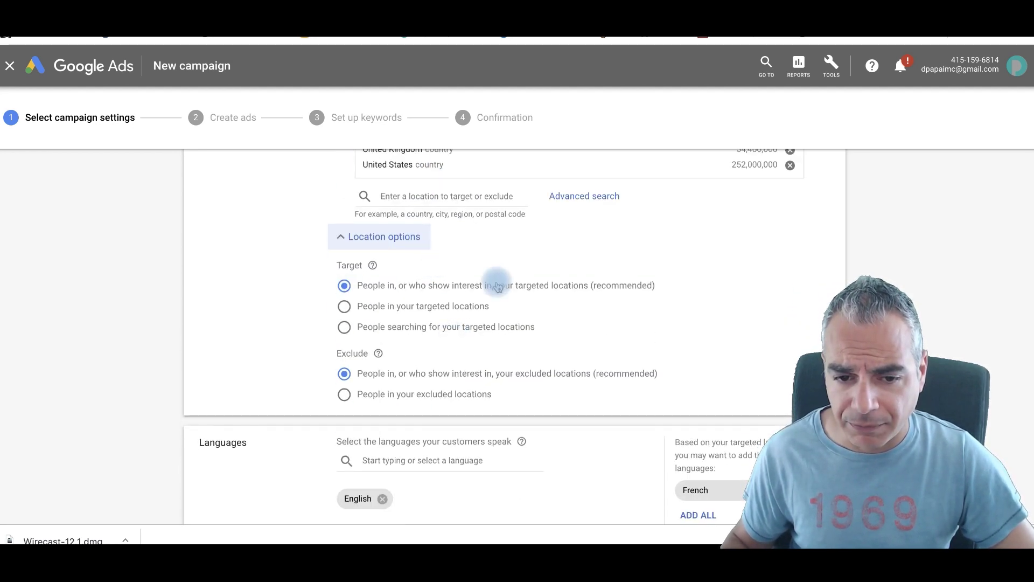
scroll(497, 285, down, 1)
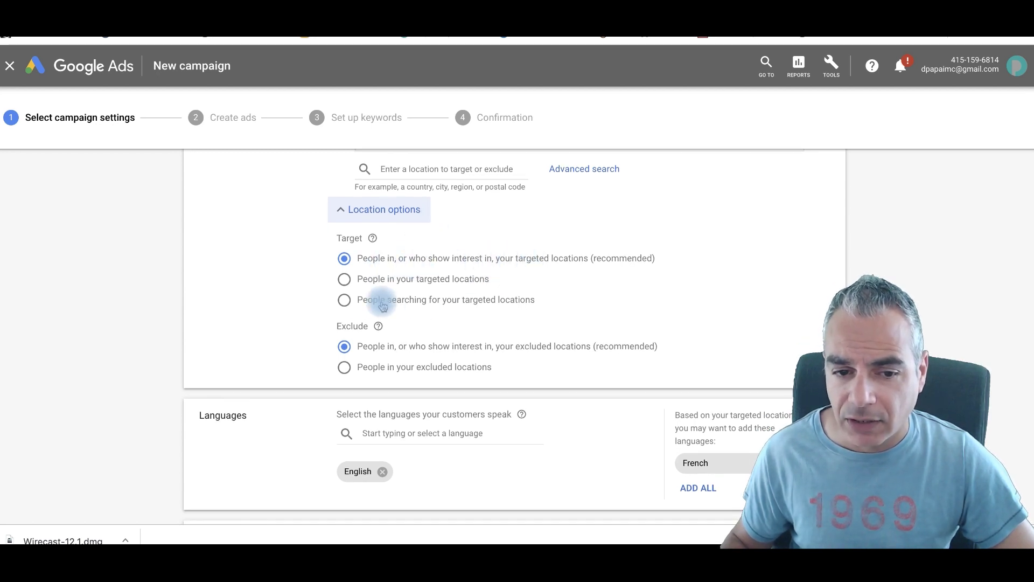
click(345, 279)
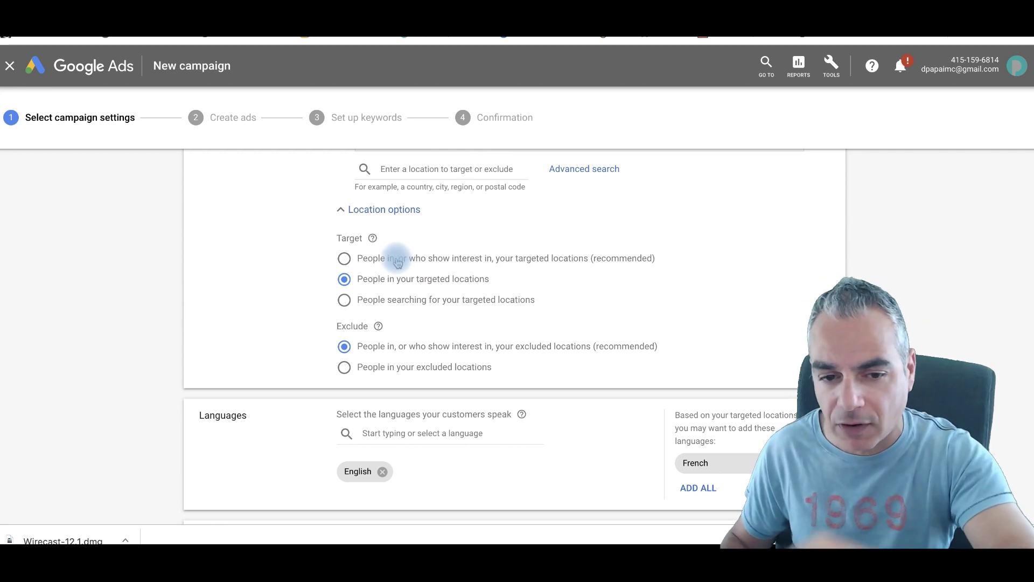
scroll(455, 243, down, 2)
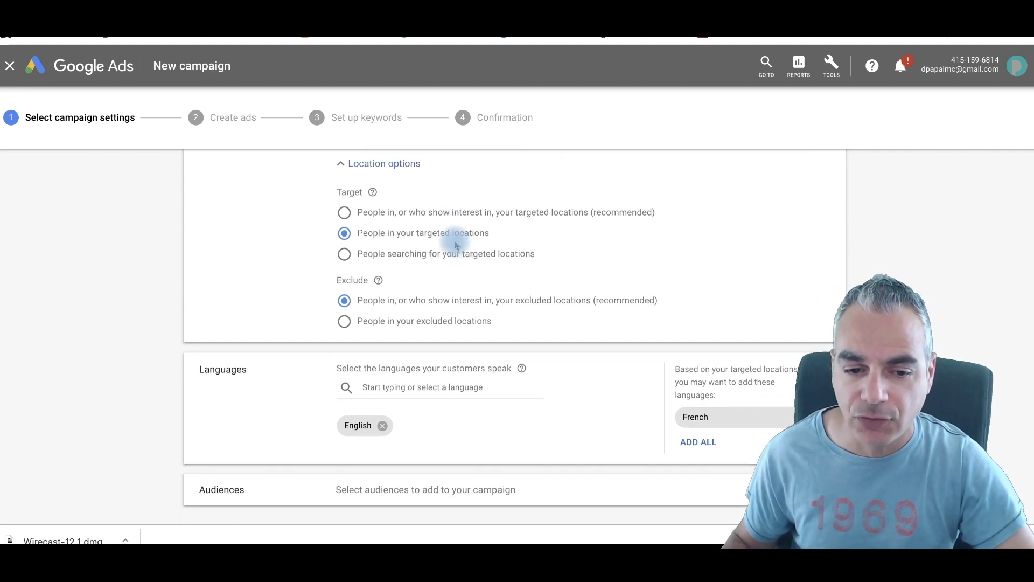
scroll(454, 256, down, 3)
scroll(464, 278, down, 1)
scroll(463, 287, down, 2)
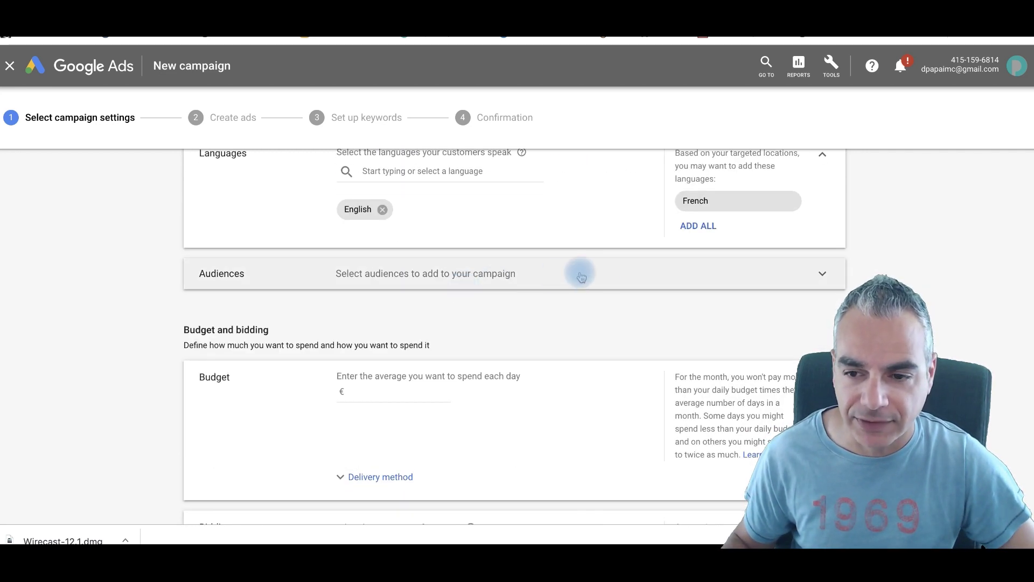
click(606, 273)
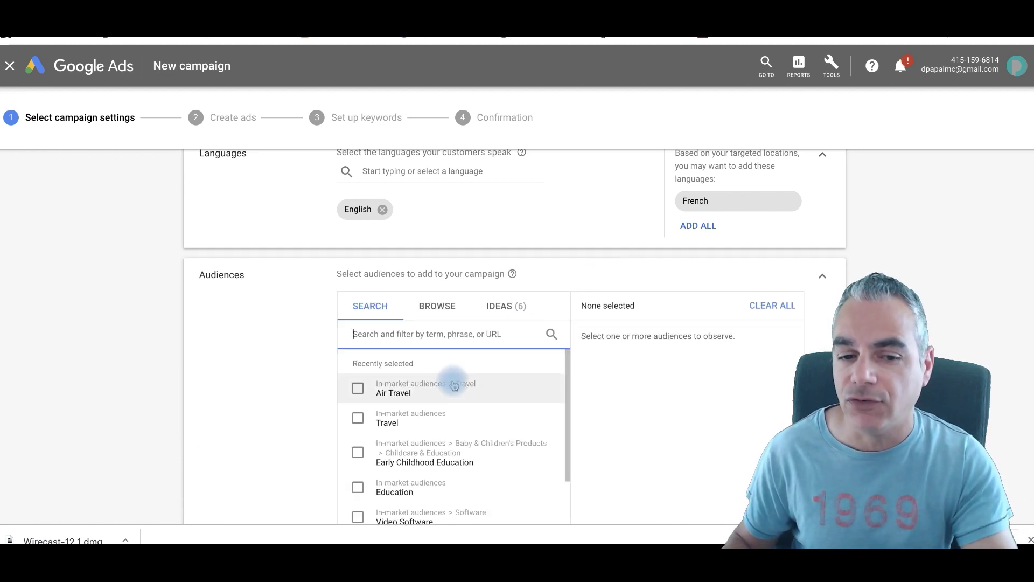
scroll(456, 383, down, 1)
scroll(452, 383, up, 1)
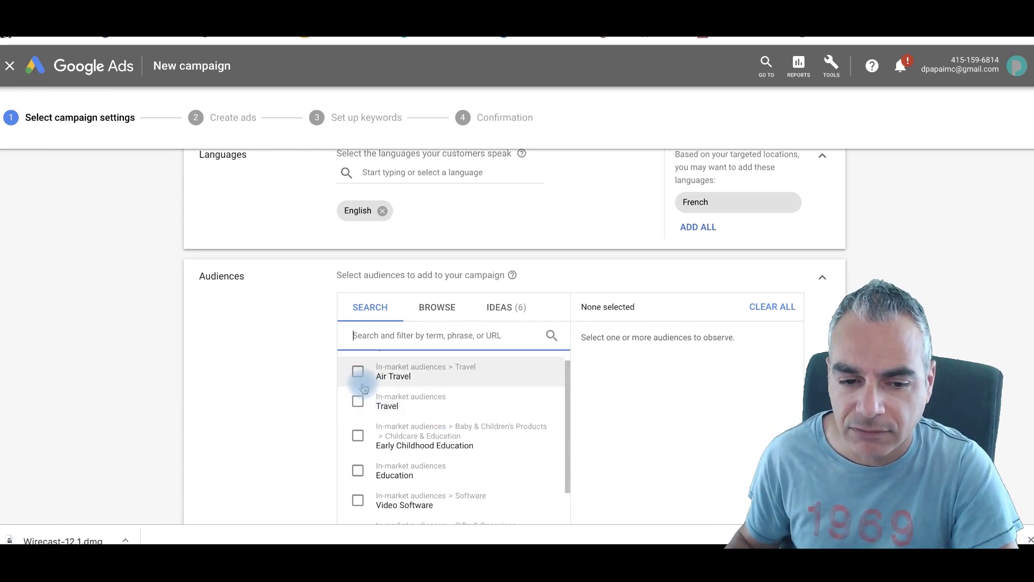
- Add the Air Travel and Travel in-market audiences and view suggested audience ideas
click(358, 373)
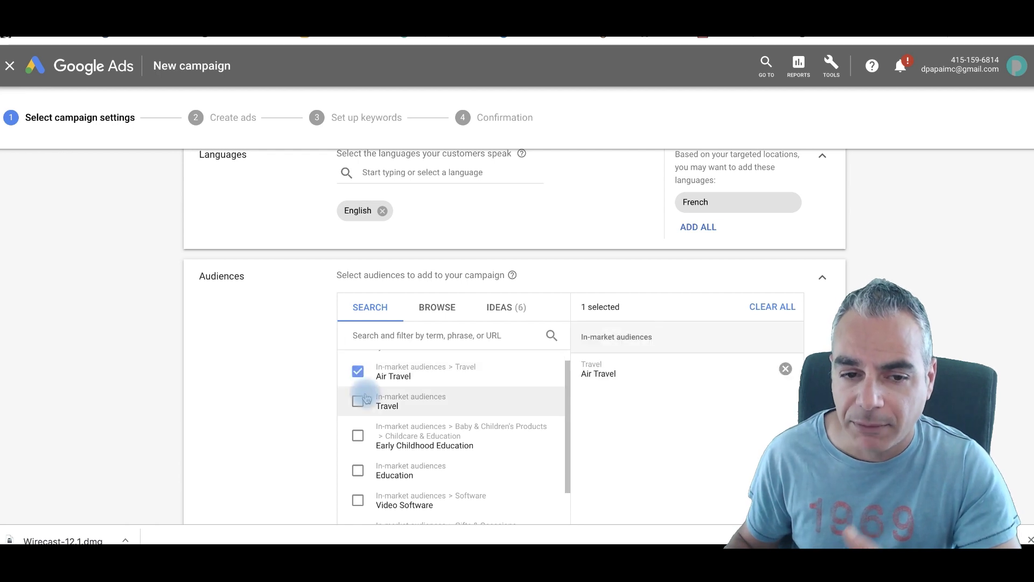
click(359, 401)
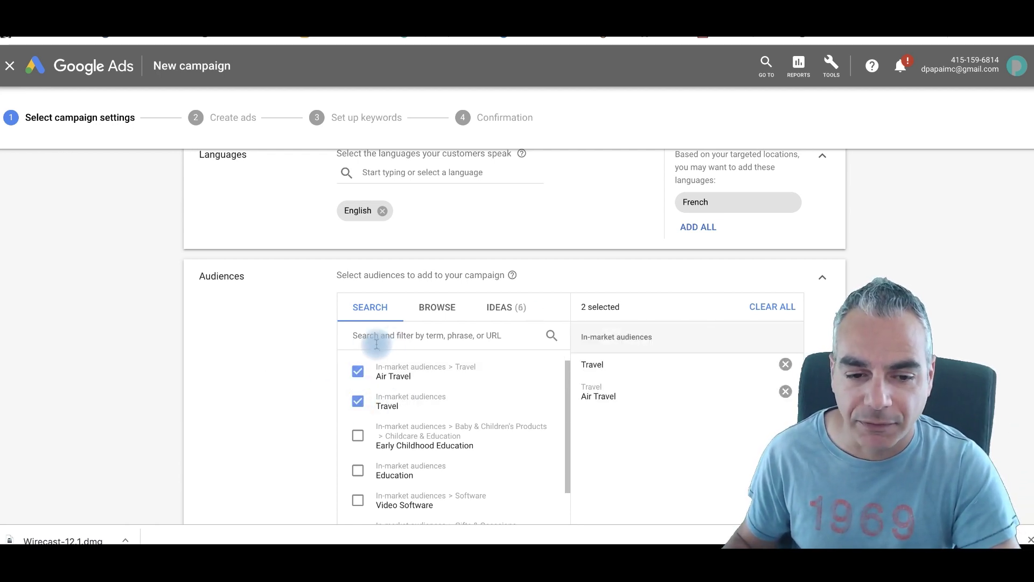
click(502, 332)
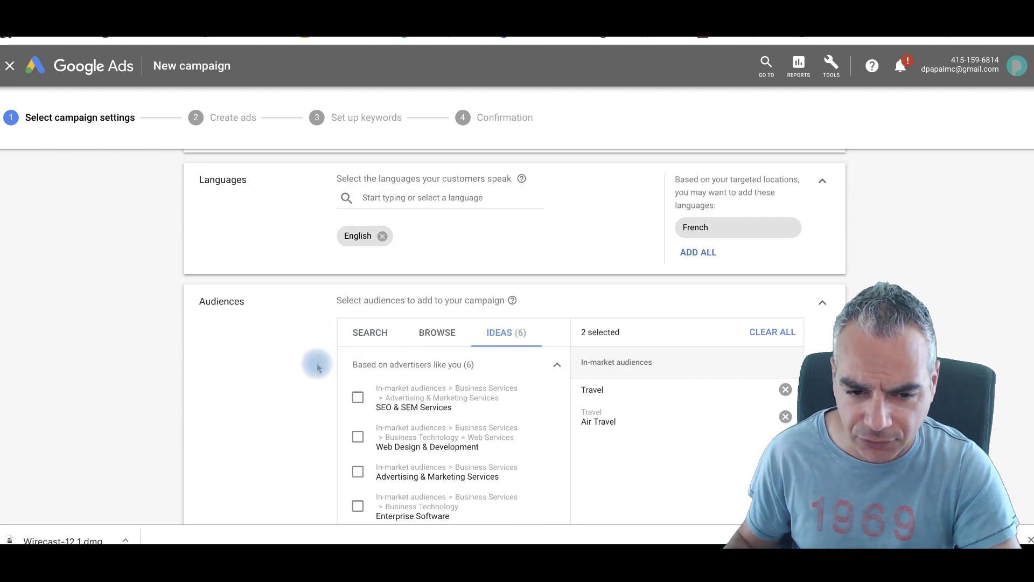
scroll(318, 363, down, 2)
scroll(313, 338, down, 1)
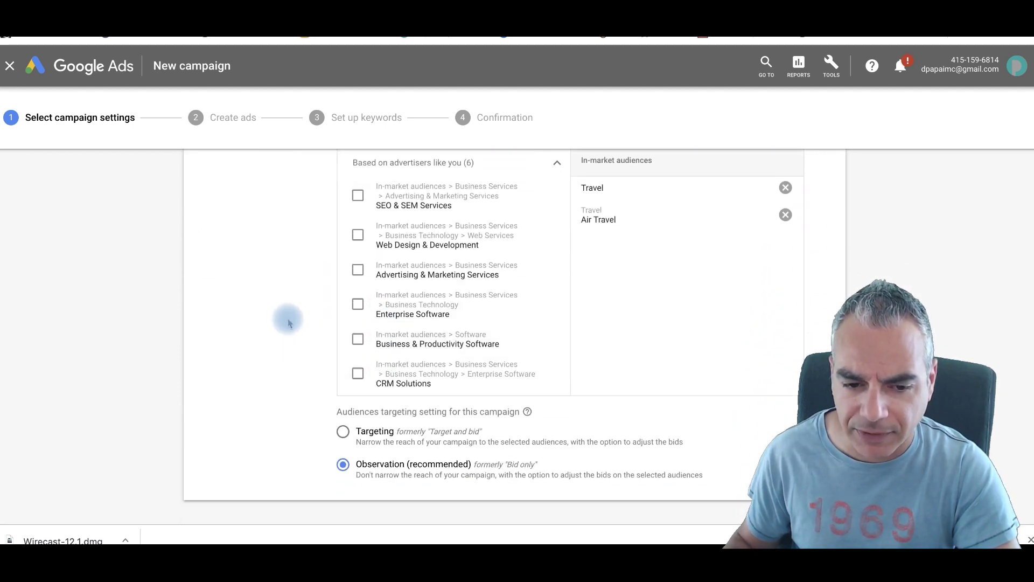
scroll(307, 333, down, 2)
scroll(287, 319, down, 2)
scroll(289, 323, up, 1)
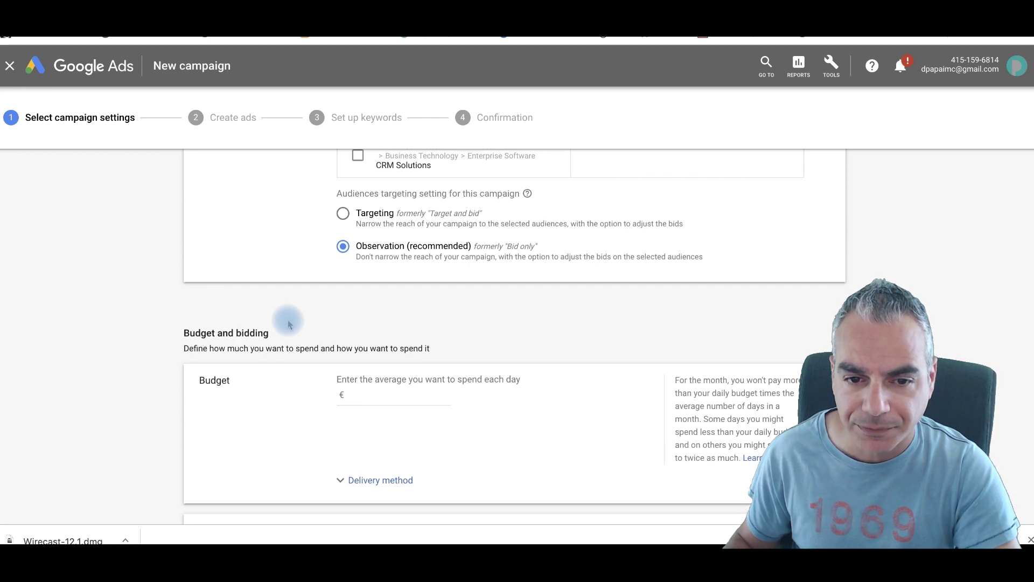
scroll(288, 322, down, 1)
scroll(289, 321, down, 2)
- Enter an average daily budget of 5.00 euros
click(402, 294)
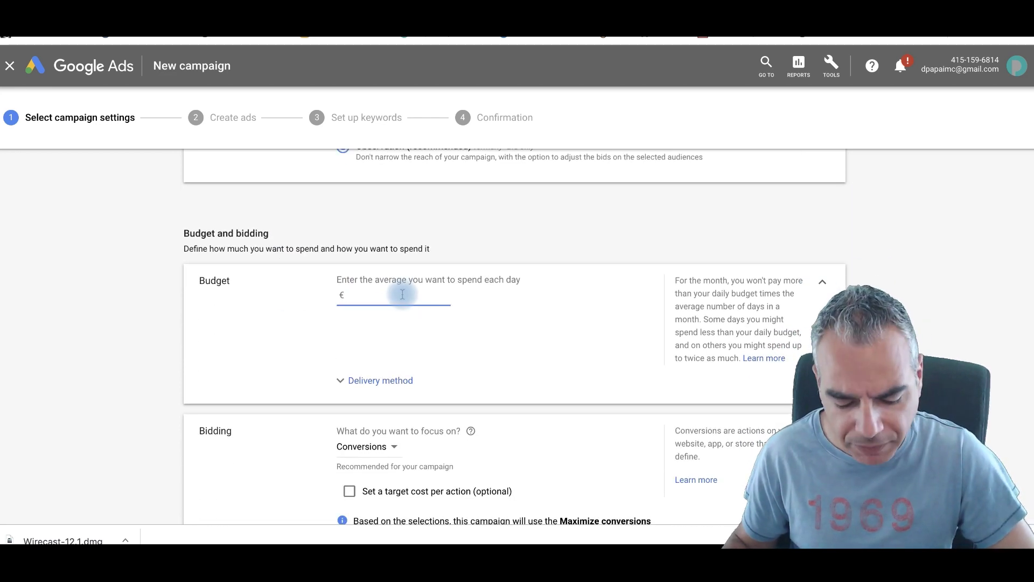
text(5.00)
scroll(326, 335, up, 2)
scroll(351, 316, up, 3)
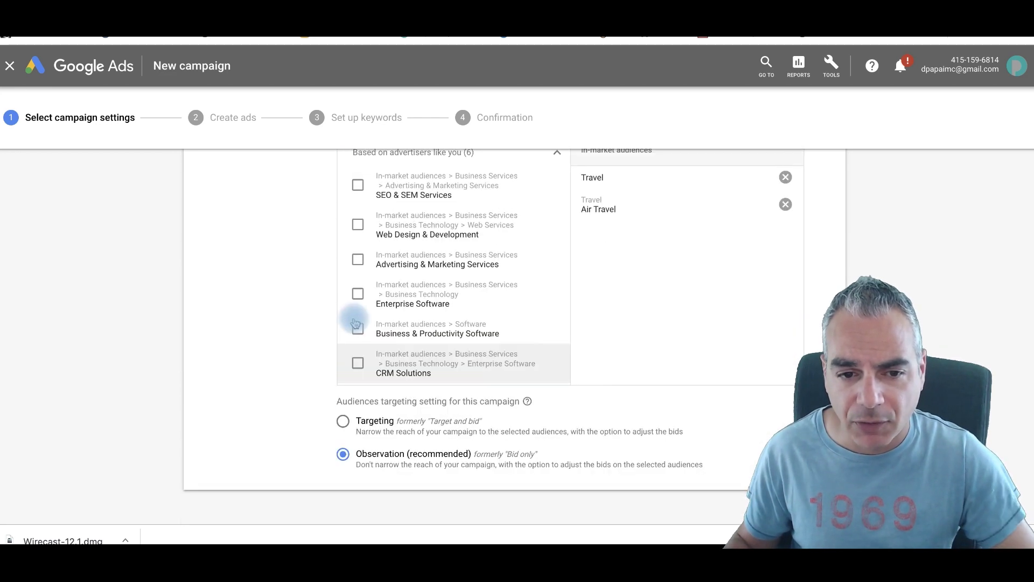
scroll(354, 324, up, 3)
click(359, 293)
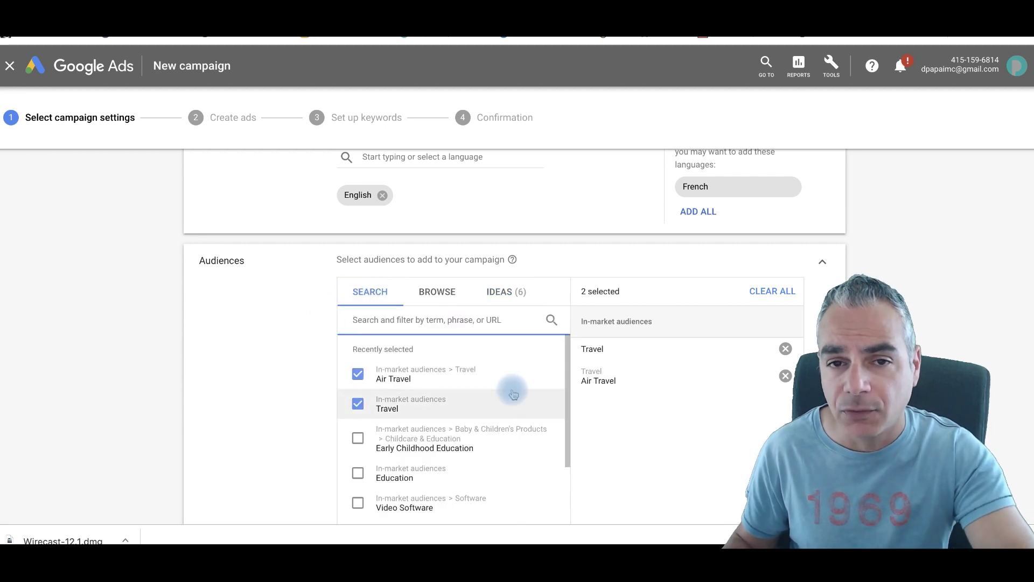
scroll(355, 372, down, 1)
scroll(300, 365, down, 1)
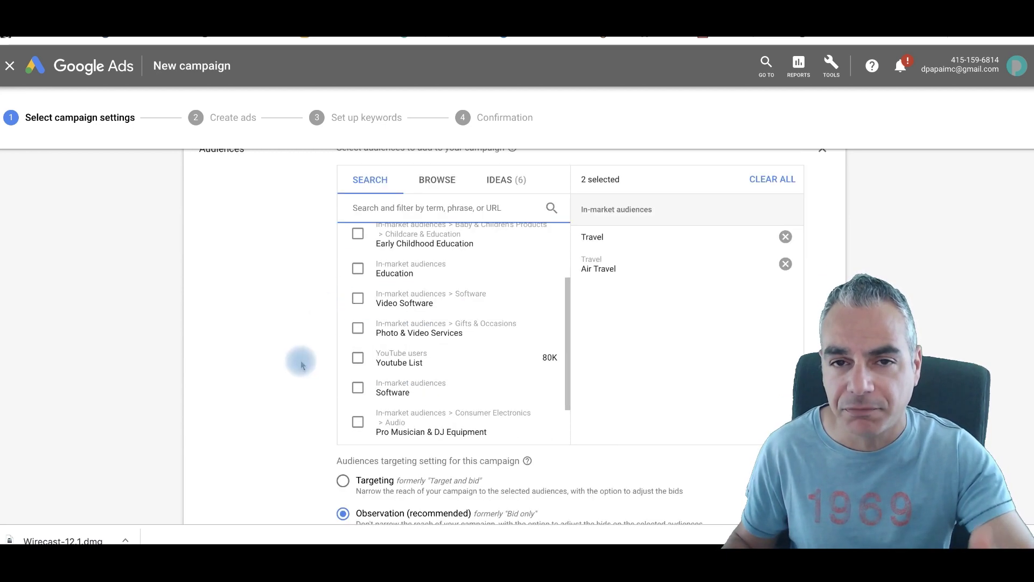
scroll(300, 365, down, 1)
scroll(301, 365, down, 1)
scroll(303, 365, down, 1)
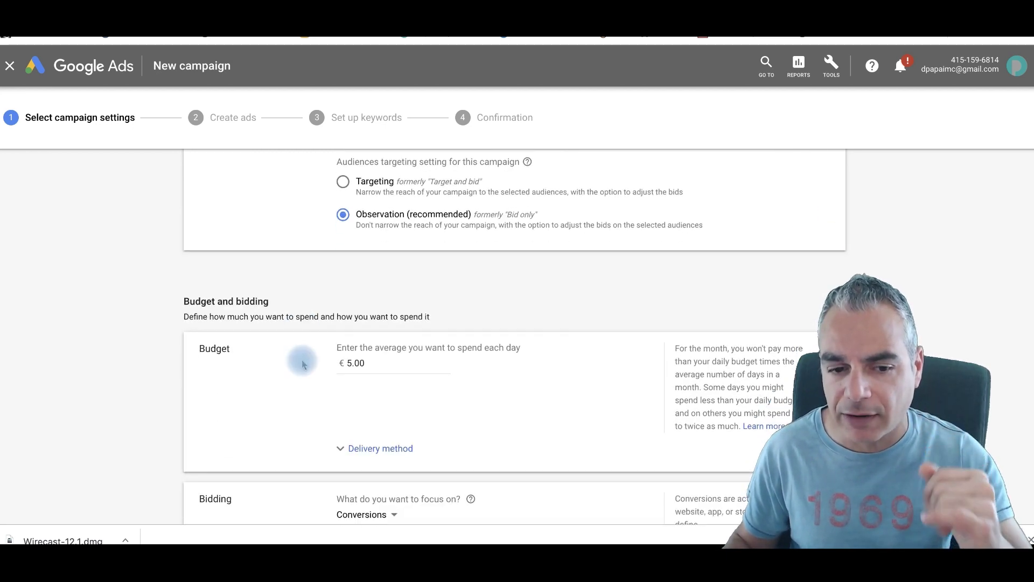
scroll(303, 365, down, 1)
- Set the bidding focus to Clicks with a 1.00 euro maximum CPC bid limit
click(372, 344)
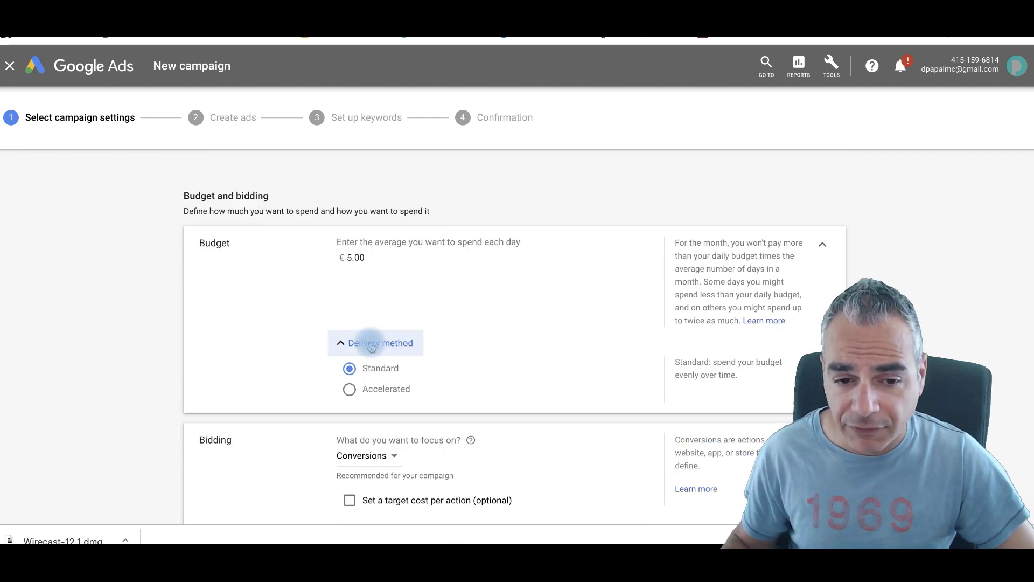
scroll(385, 375, down, 1)
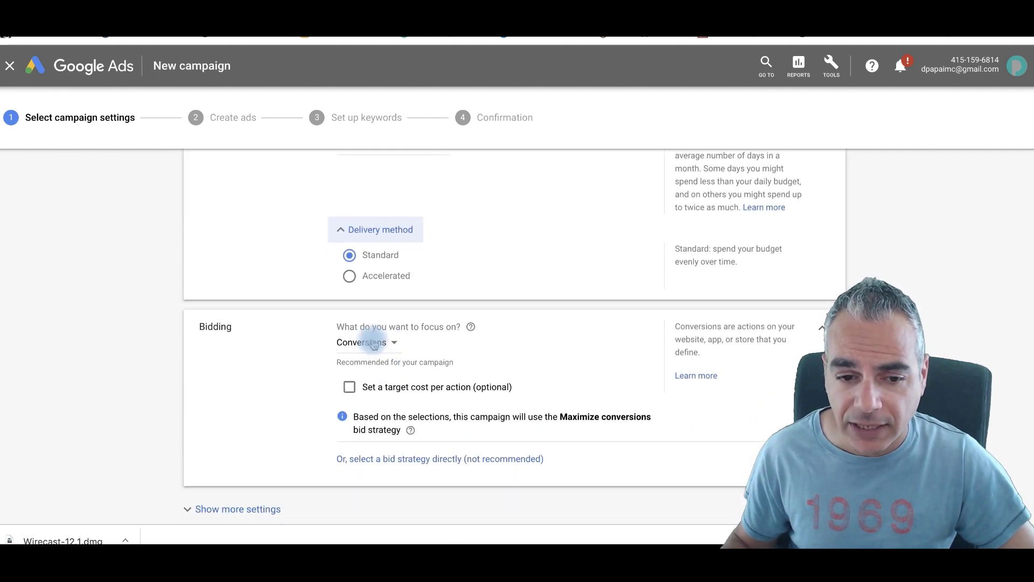
click(376, 343)
click(291, 342)
scroll(355, 344, down, 1)
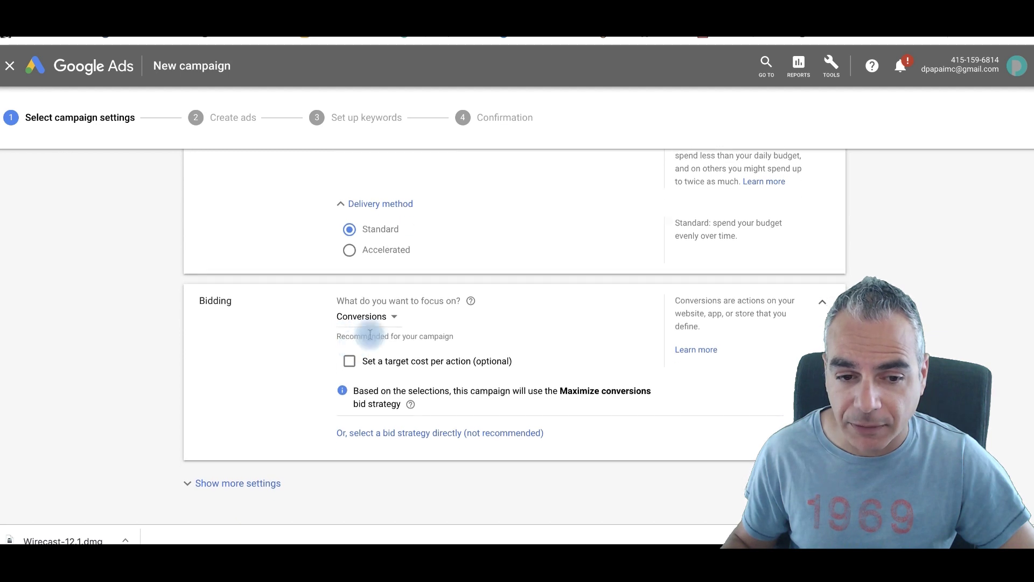
click(373, 325)
click(361, 394)
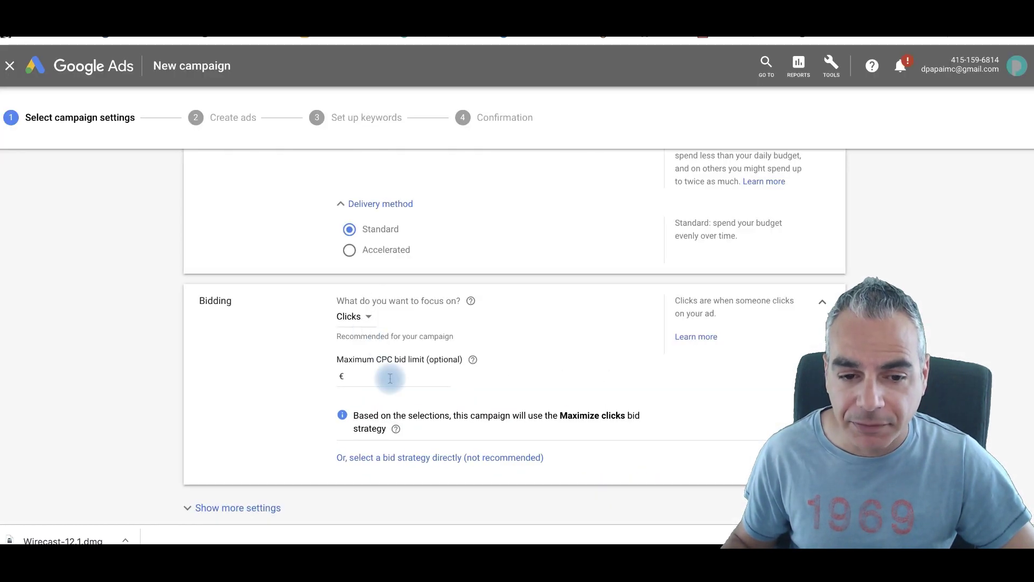
click(394, 387)
text(1)
click(286, 388)
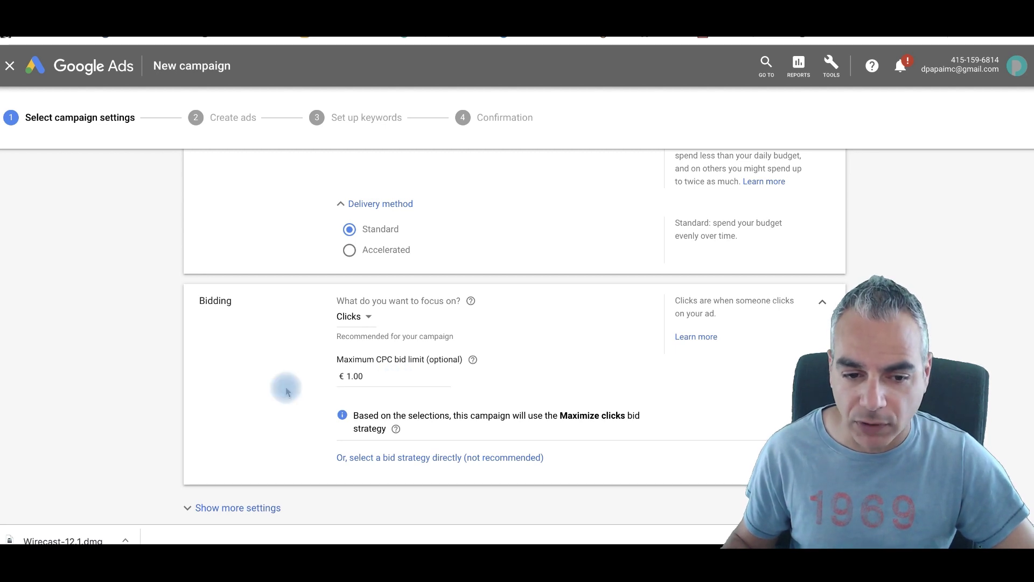
scroll(343, 400, down, 2)
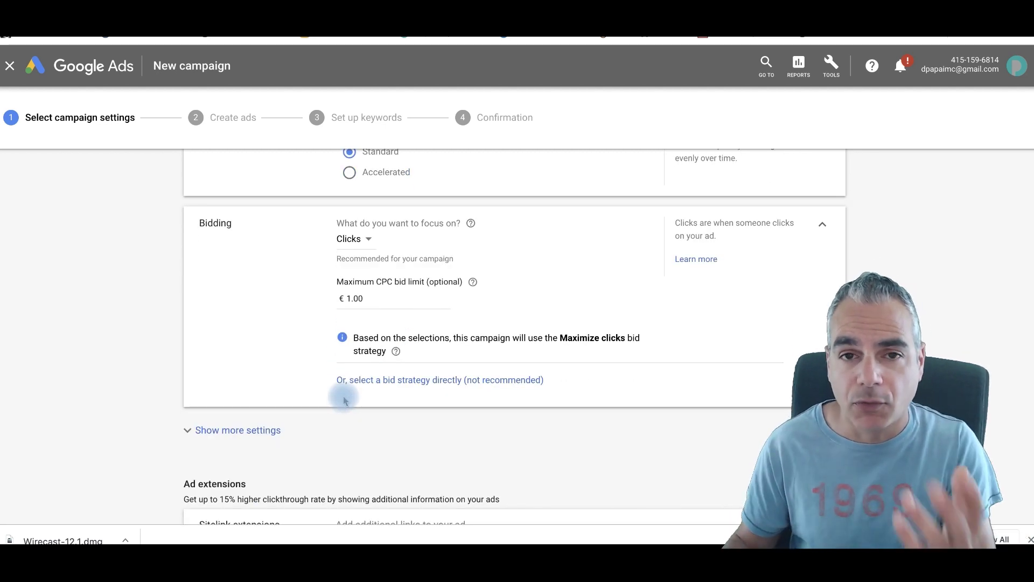
scroll(364, 373, down, 1)
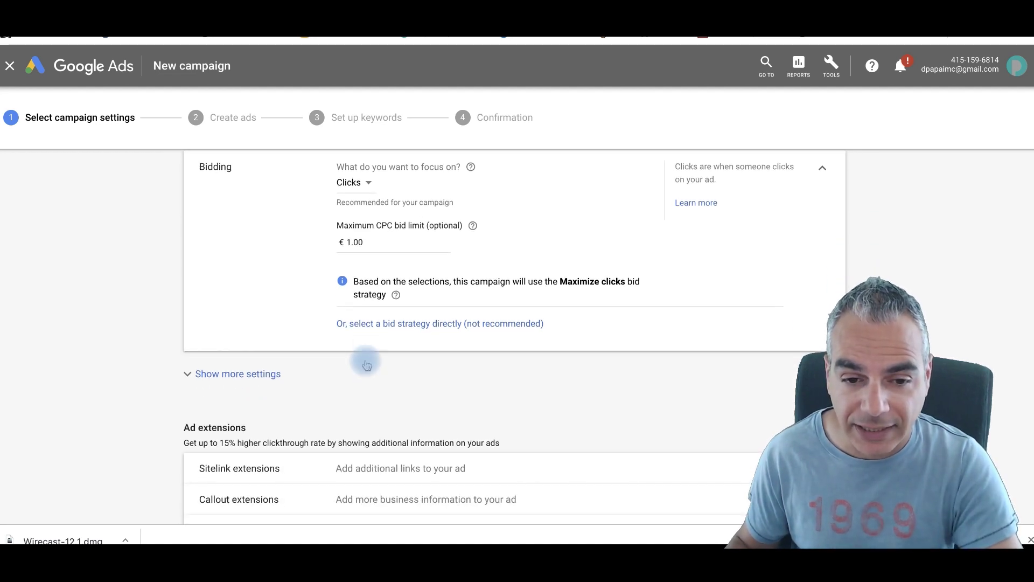
- Review the direct bid strategy list and keep Maximize clicks
click(462, 327)
click(421, 213)
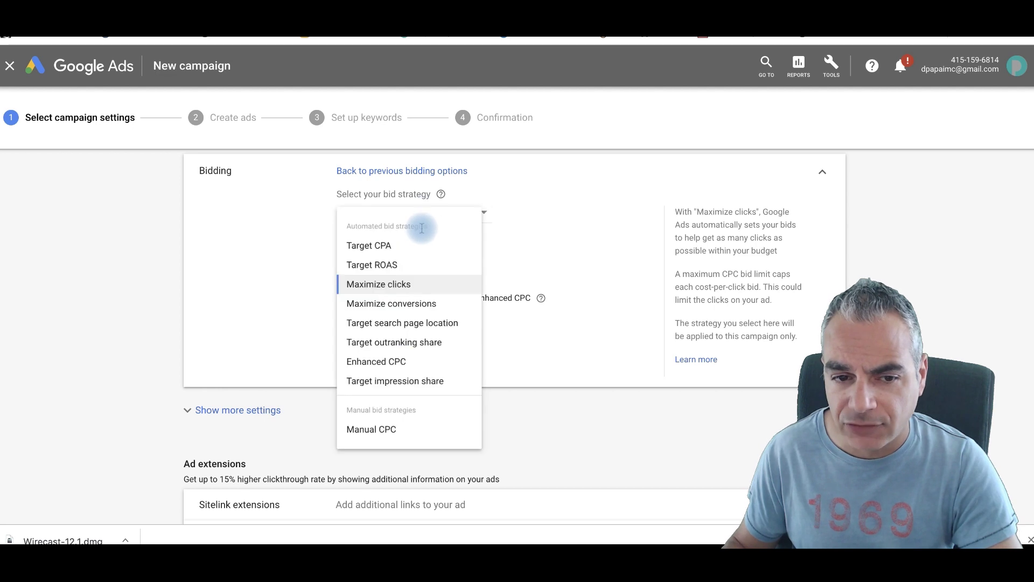
mouse_move(373, 444)
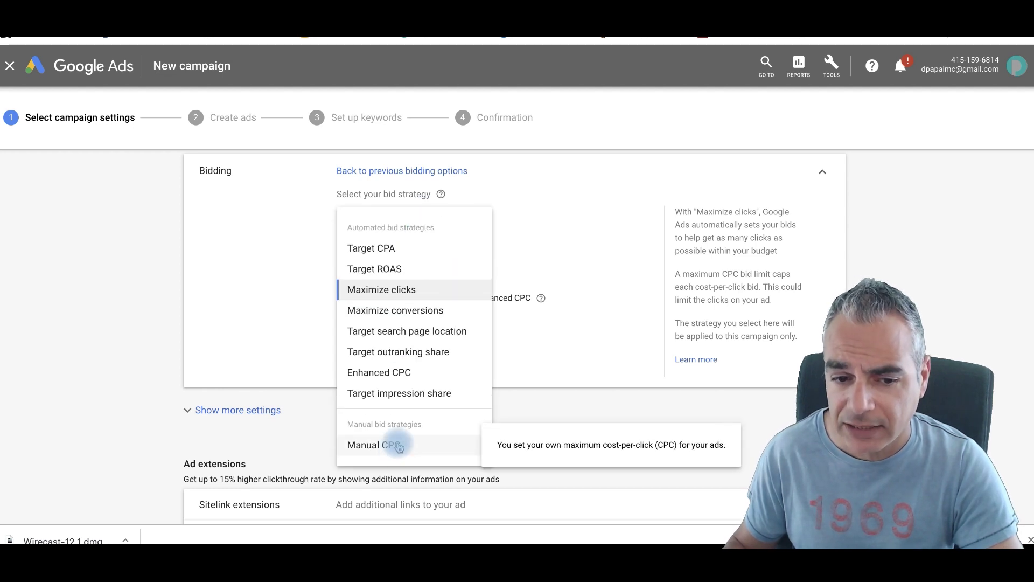
click(315, 227)
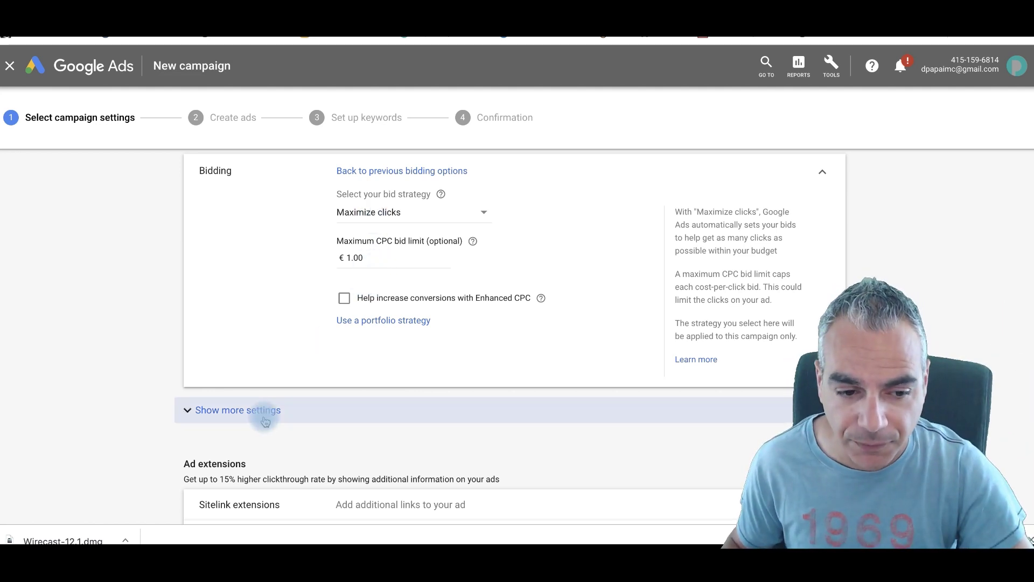
scroll(240, 386, down, 1)
- Set the ad schedule to all days from 09:00 to 11:00
click(239, 387)
scroll(288, 370, down, 1)
scroll(288, 369, down, 2)
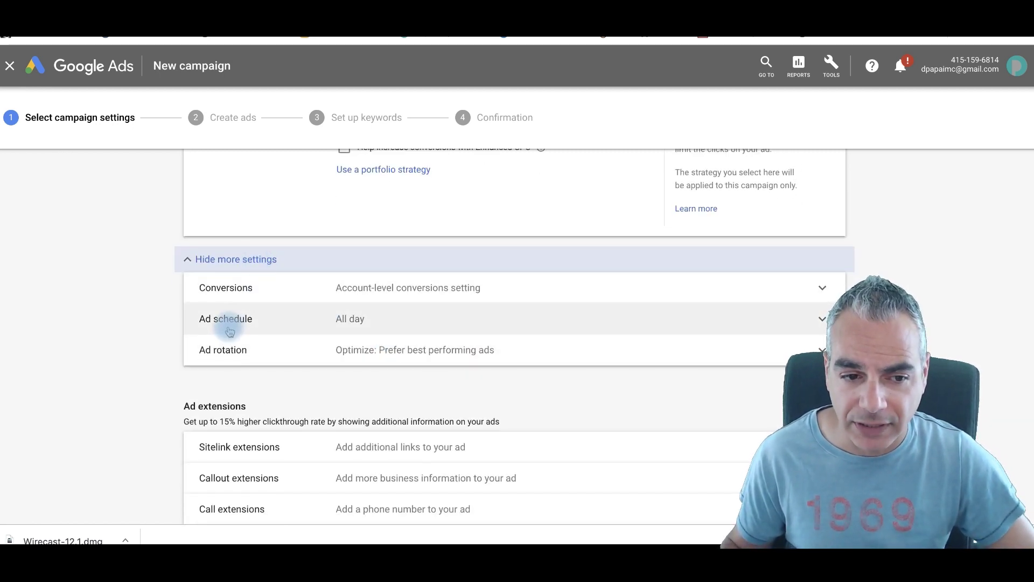
click(823, 320)
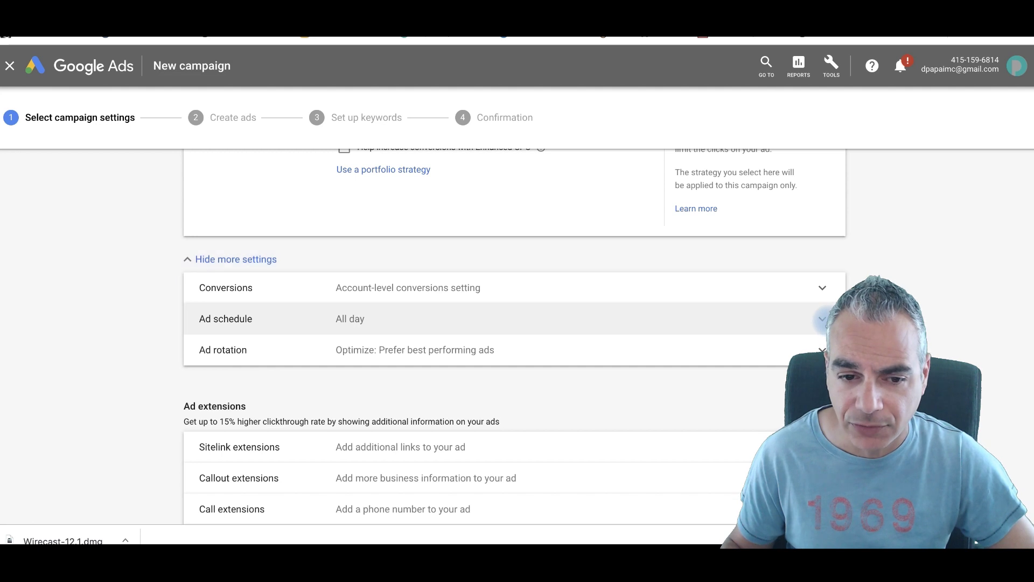
click(463, 329)
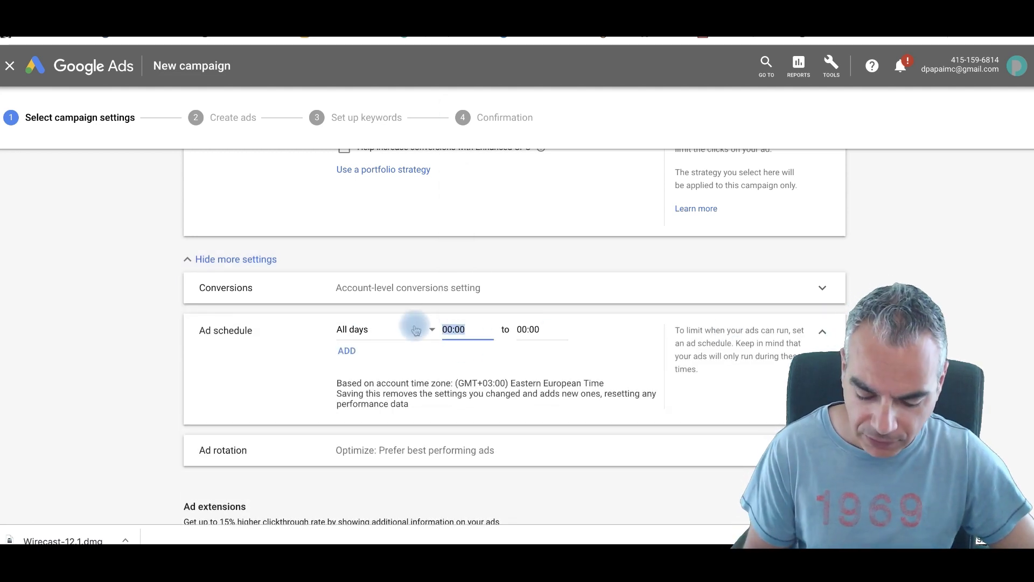
text(09:)
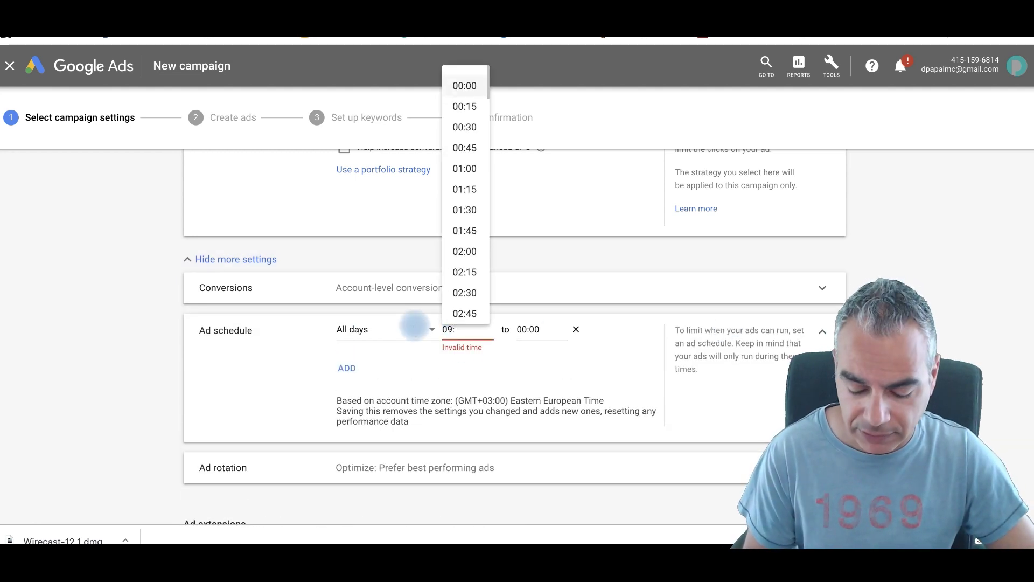
text(00)
click(540, 329)
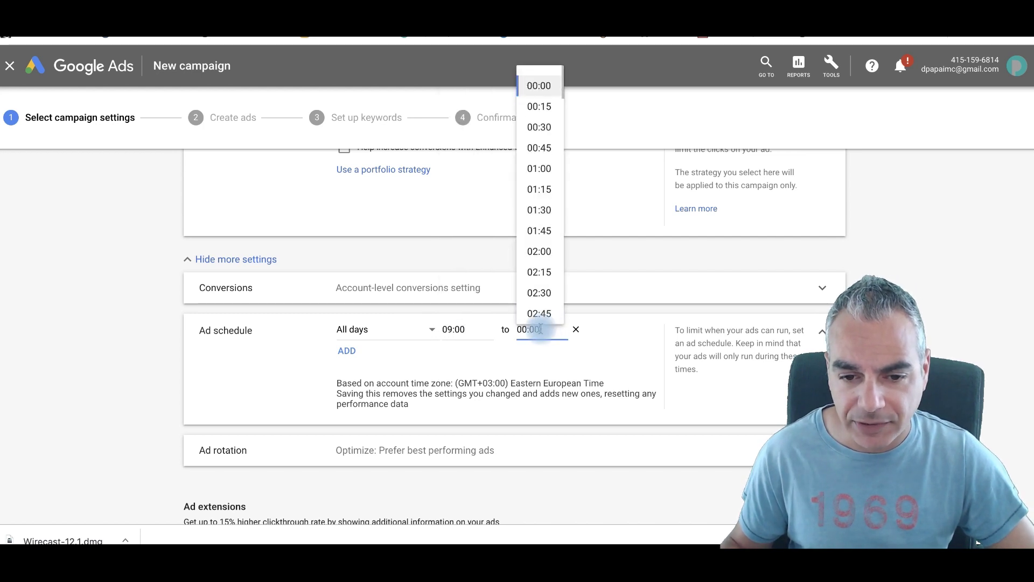
text(11:)
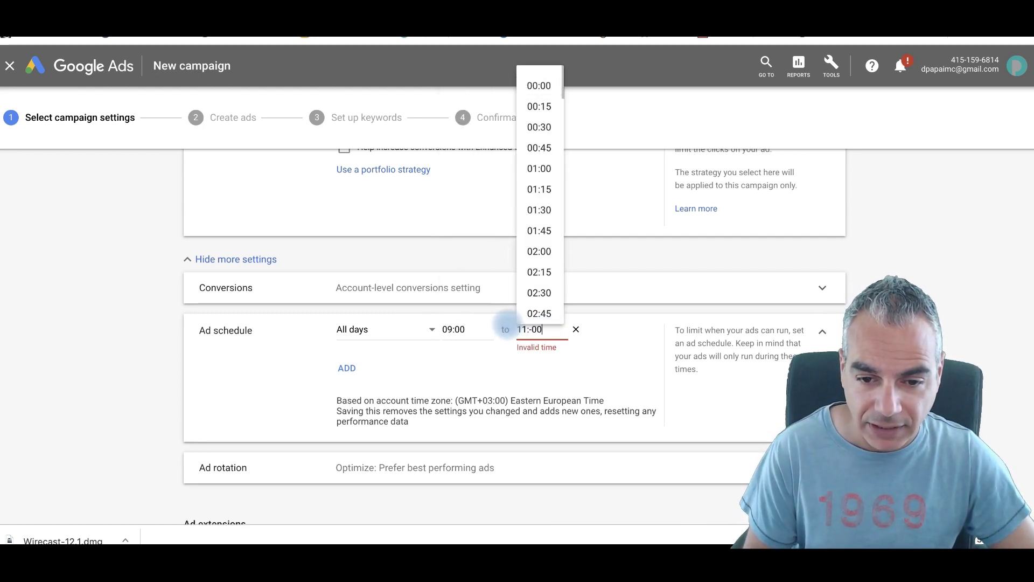
text(00)
click(348, 357)
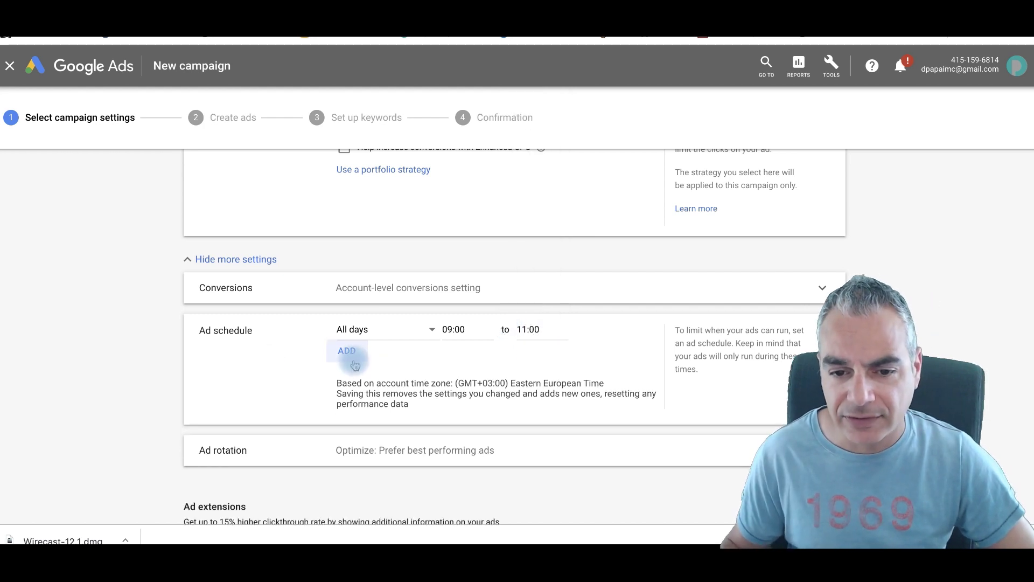
scroll(517, 347, down, 1)
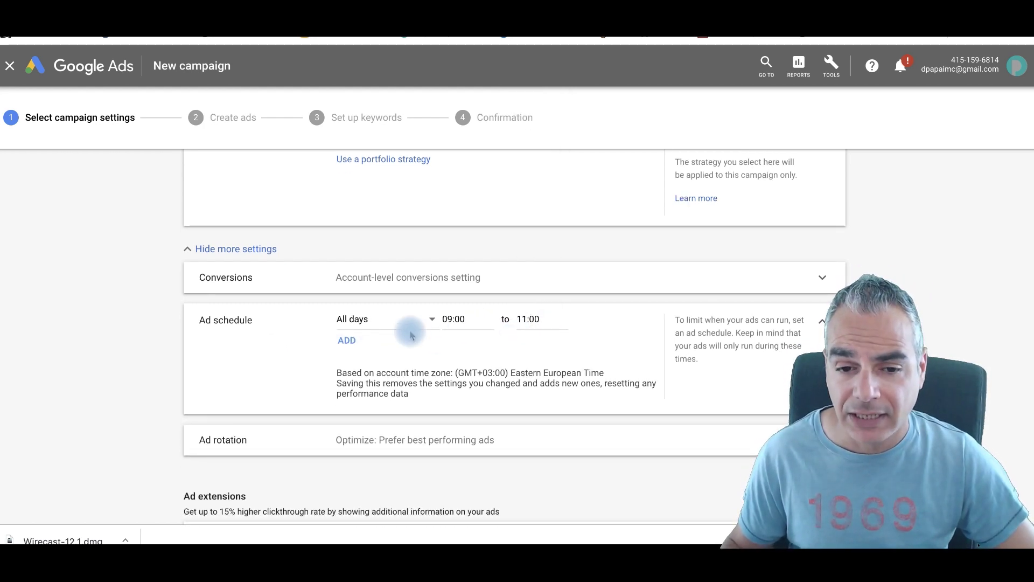
scroll(425, 331, down, 3)
scroll(425, 332, down, 3)
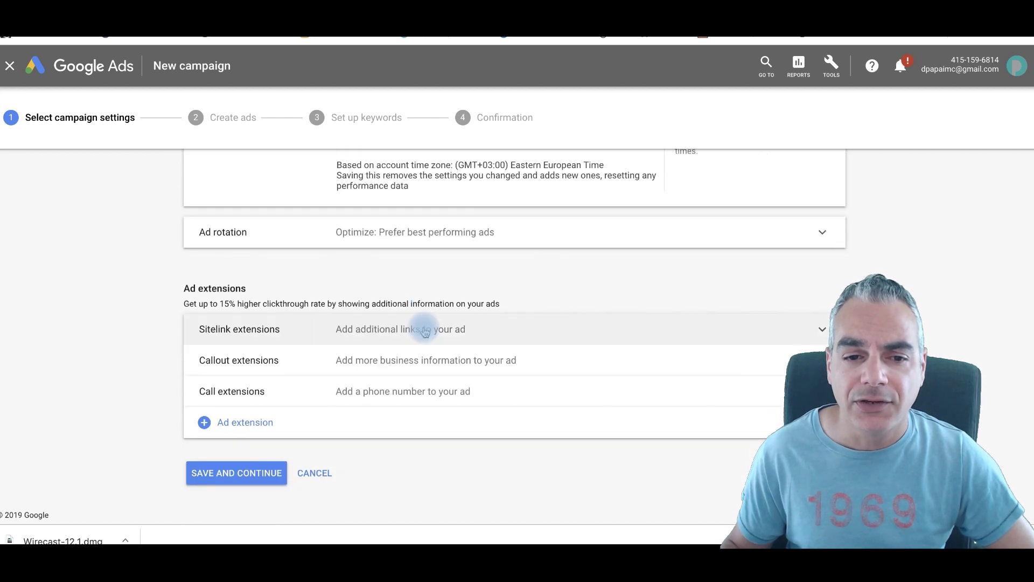
scroll(425, 331, up, 2)
scroll(425, 332, up, 1)
scroll(425, 332, down, 1)
scroll(424, 332, down, 2)
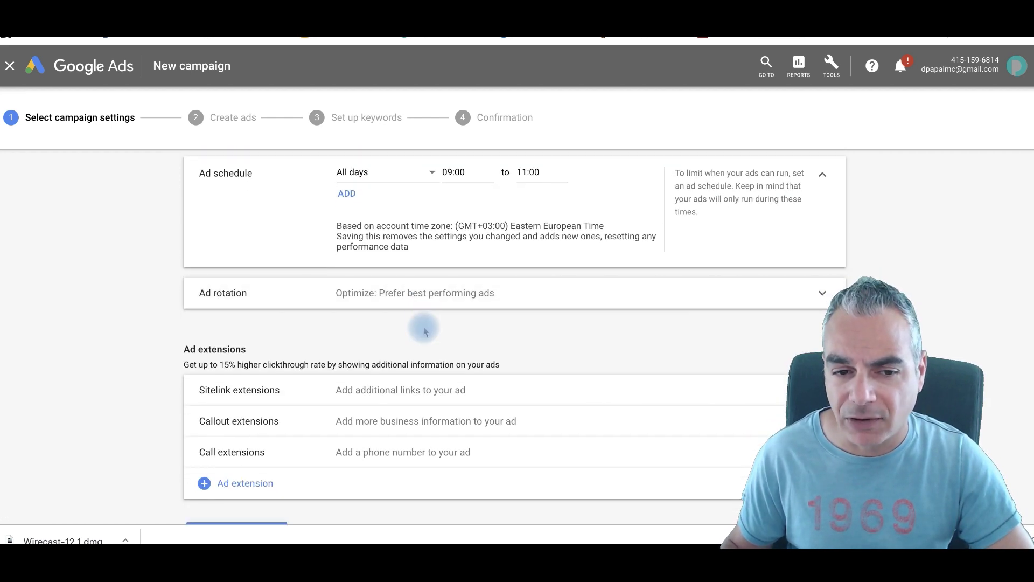
scroll(425, 332, down, 1)
scroll(422, 326, up, 2)
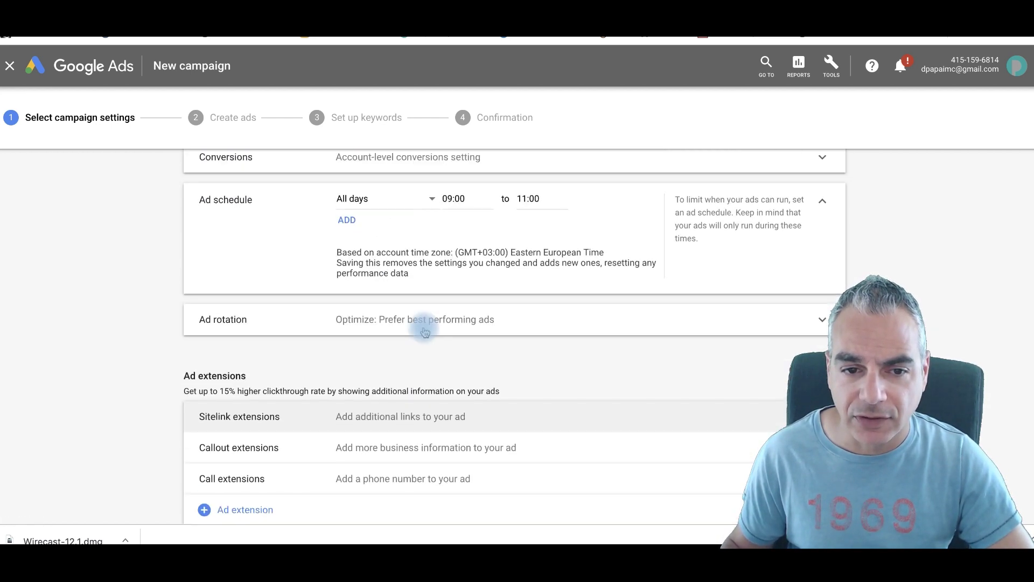
scroll(420, 323, up, 2)
scroll(466, 383, up, 2)
scroll(461, 396, down, 3)
scroll(300, 434, down, 3)
scroll(248, 477, up, 1)
- Save the campaign settings and continue to ad creation
click(247, 477)
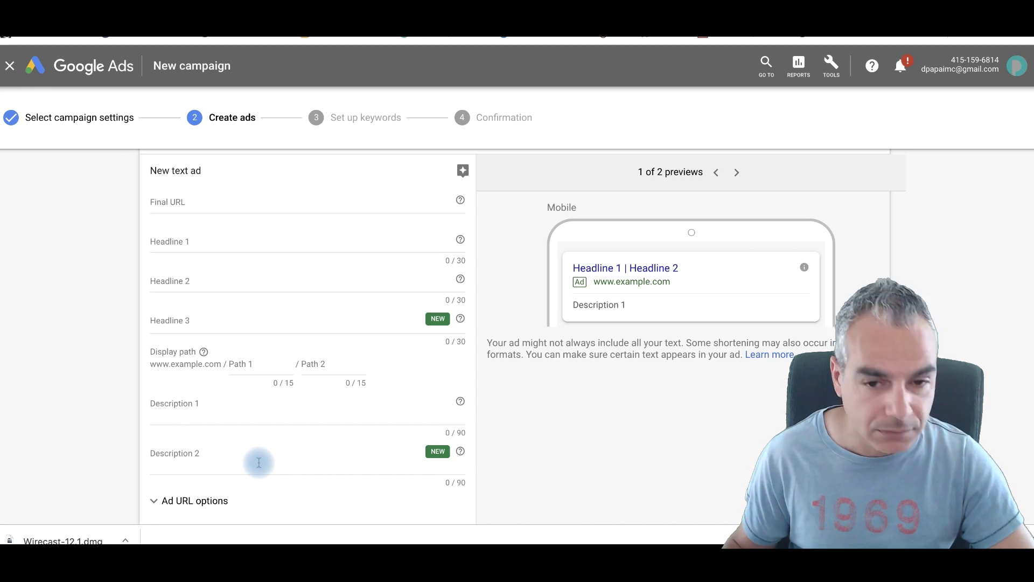
scroll(259, 462, up, 3)
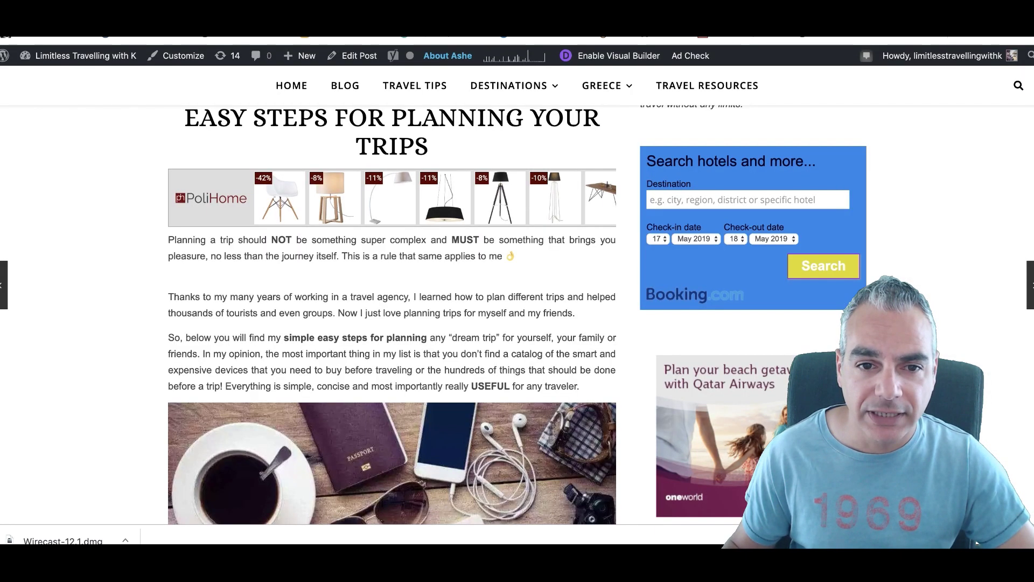
scroll(411, 225, up, 5)
scroll(404, 215, down, 2)
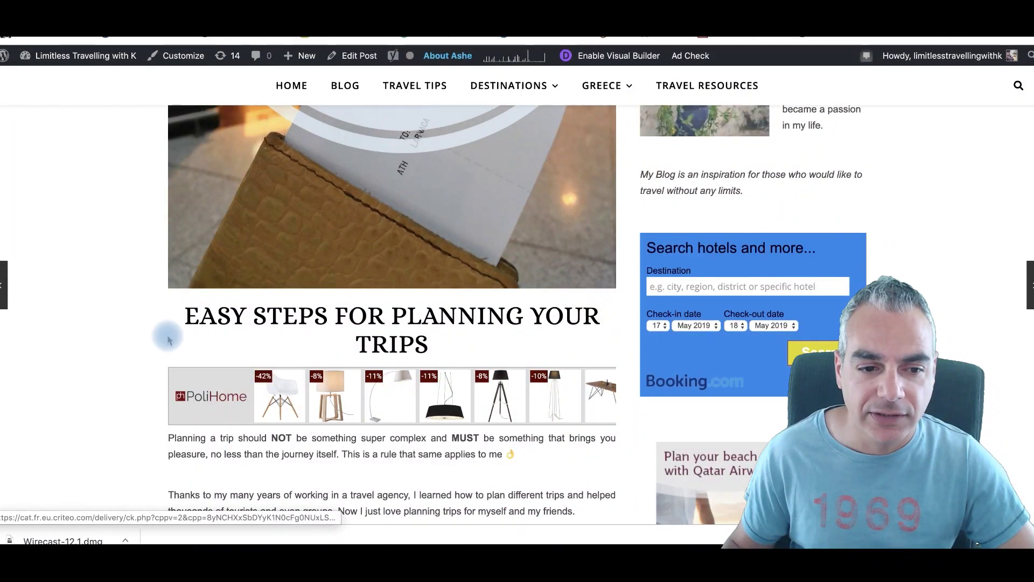
- Copy the web address of the Easy Steps for Planning Your Trips blog post
drag(170, 322, 436, 356)
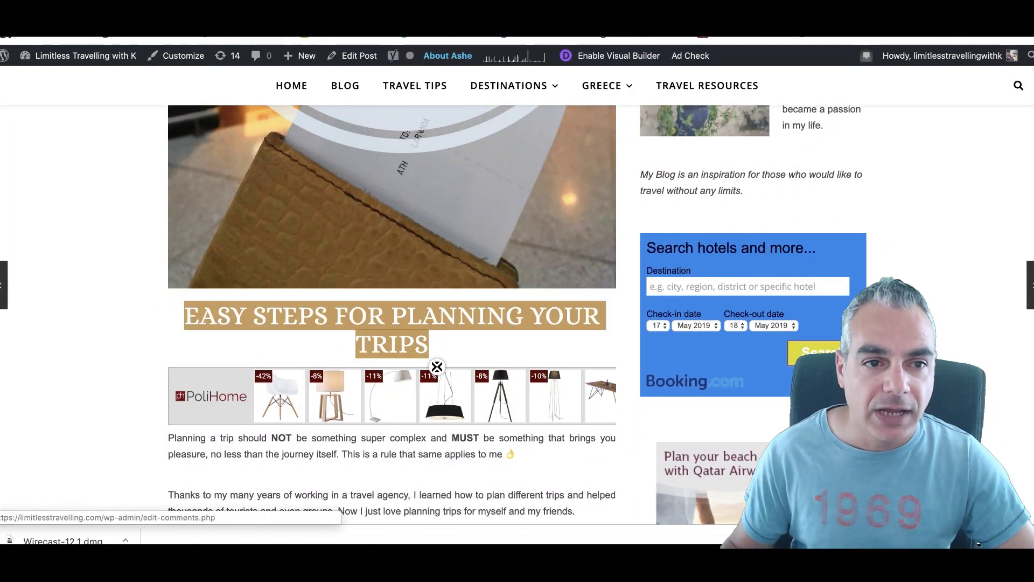
right_click(251, 39)
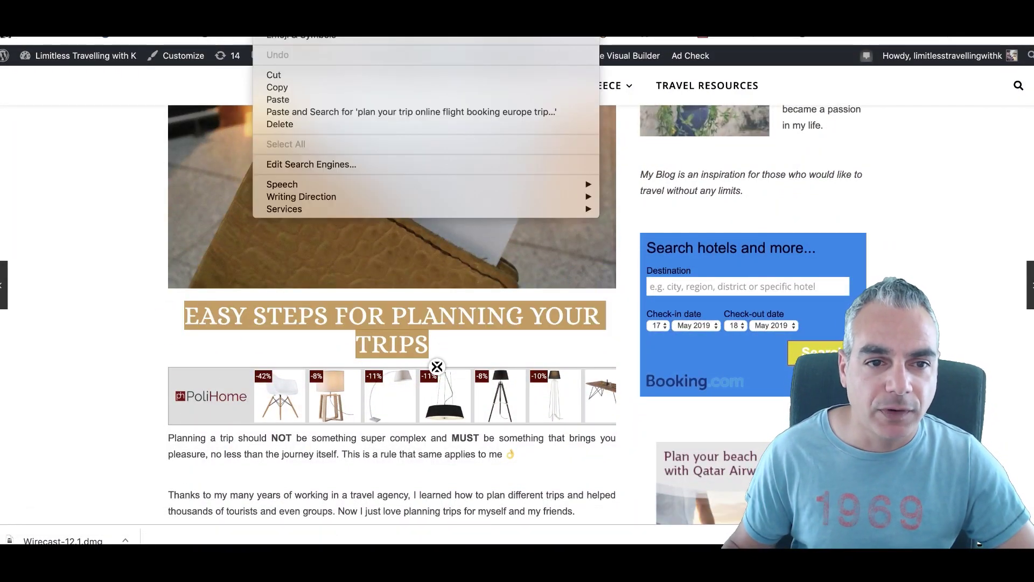
click(299, 85)
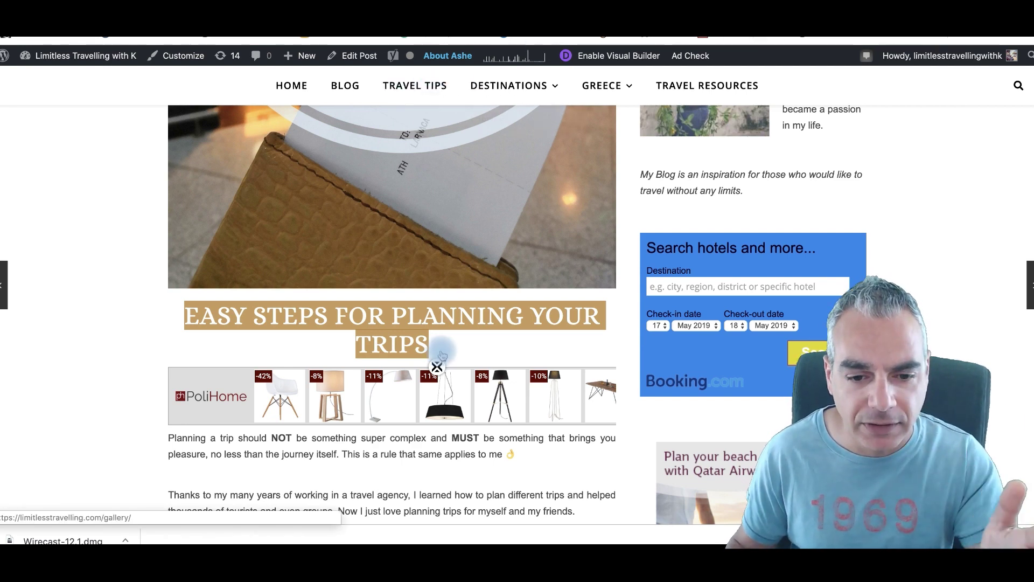
scroll(437, 344, down, 3)
scroll(436, 344, down, 3)
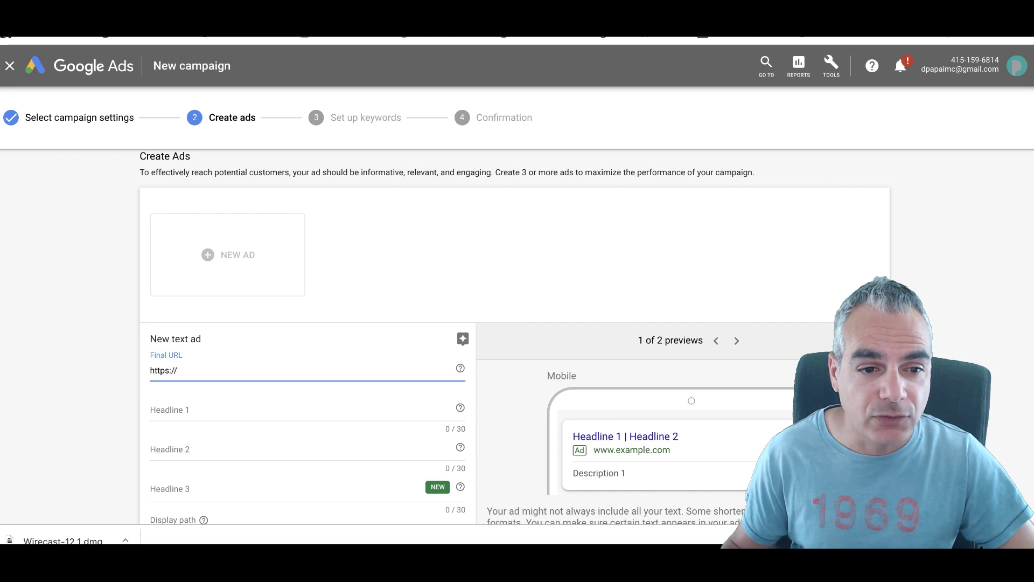
click(200, 384)
drag(179, 371, 105, 359)
key(ctrl+v)
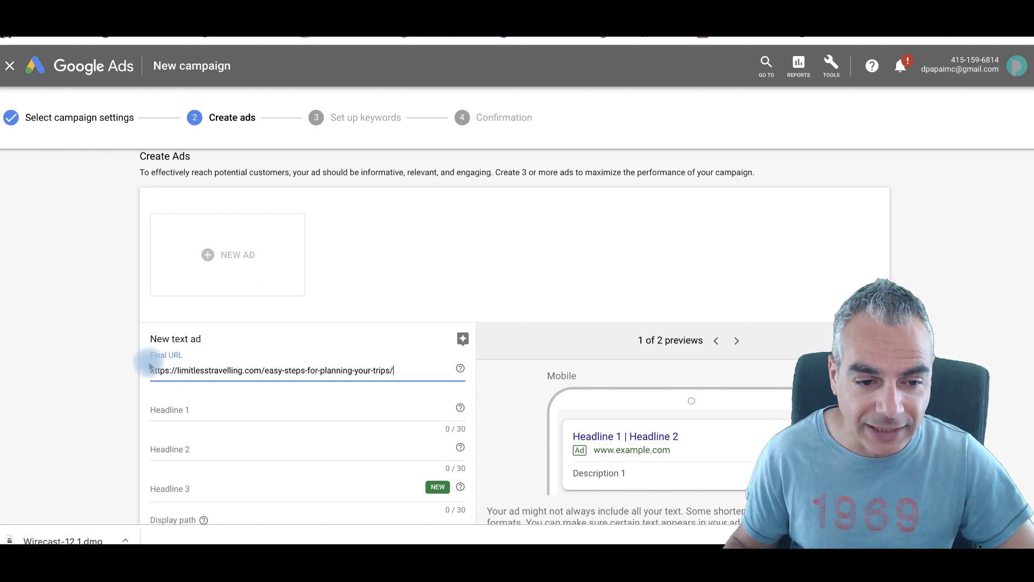
scroll(396, 370, down, 2)
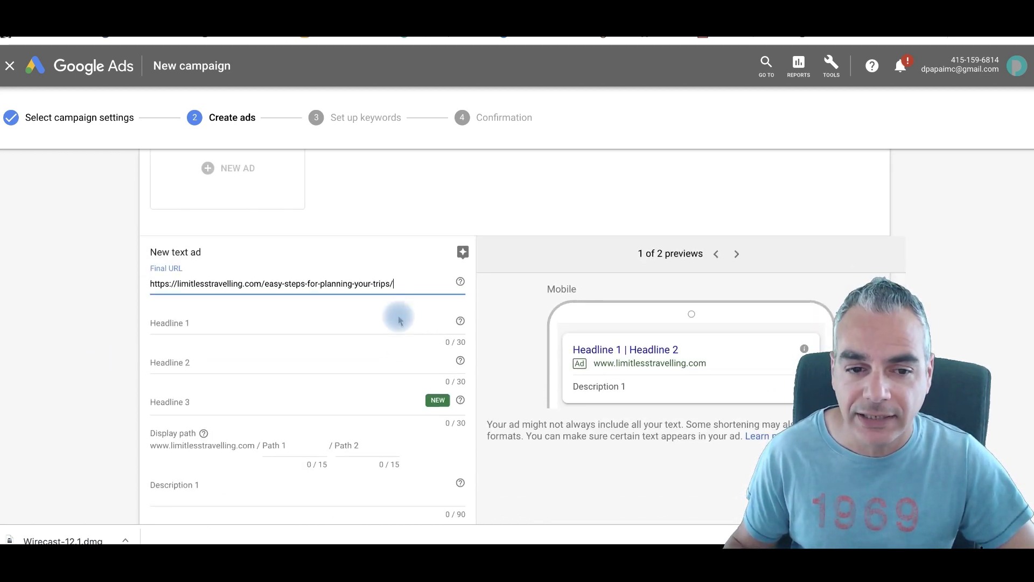
- Copy the blog post heading and paste it into Headline 1
click(306, 326)
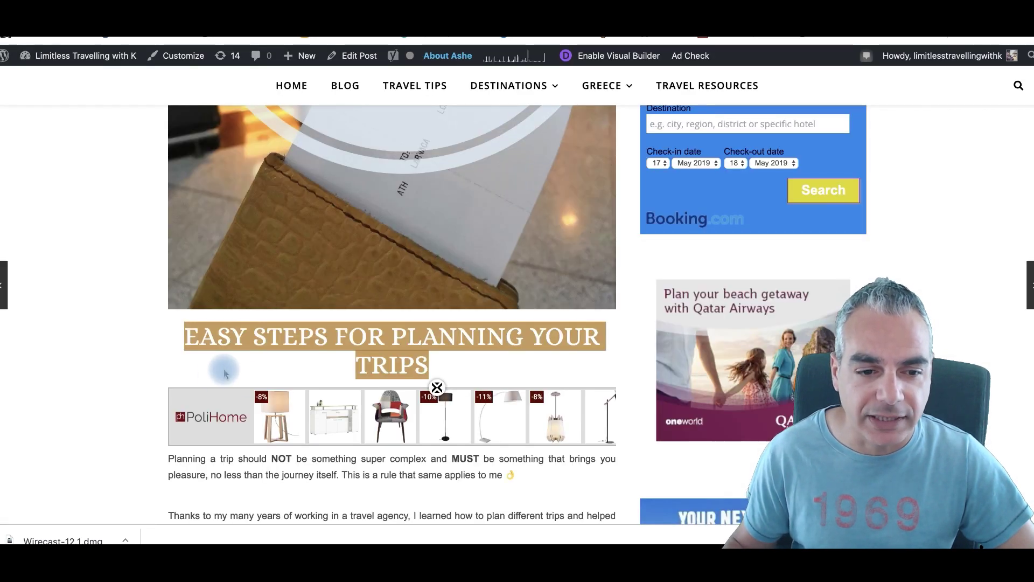
right_click(283, 333)
click(323, 365)
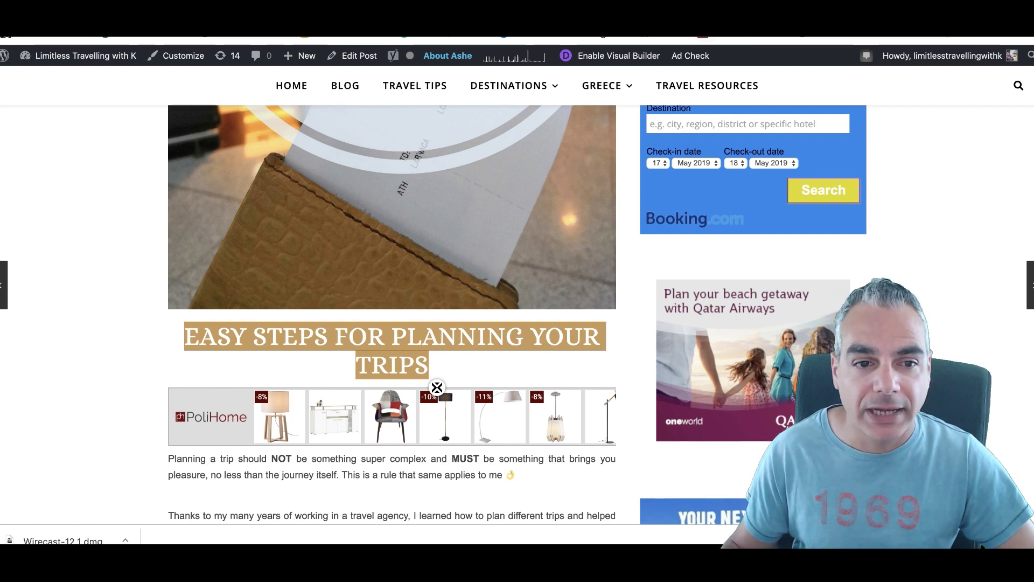
key(ctrl+Tab)
click(231, 323)
key(super+v)
- Trim Headline 1 by deleting the duplicated uppercase EASY STEPS FOR PLANNING YOUR TRIPS
key(super+a)
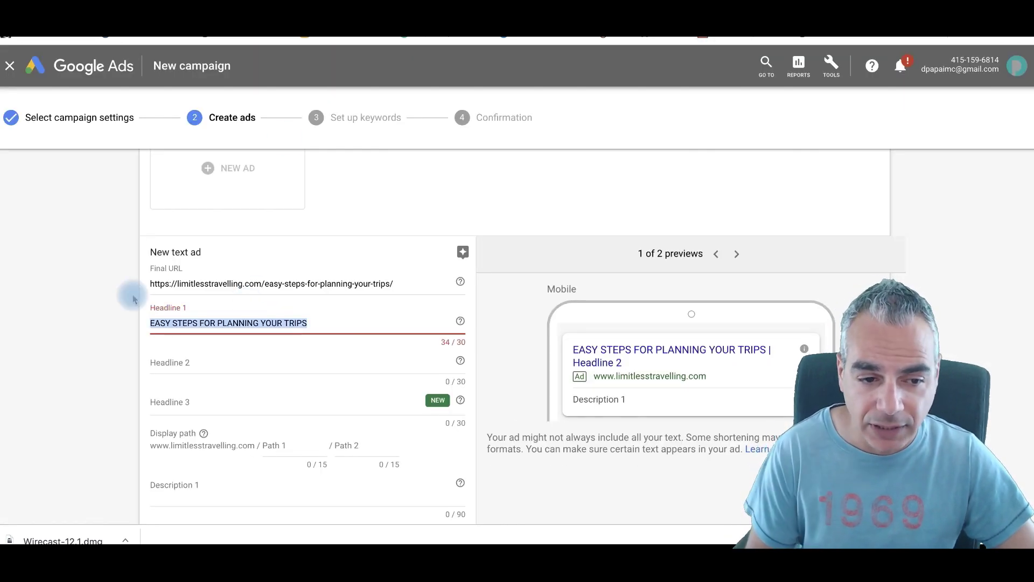
key(Right)
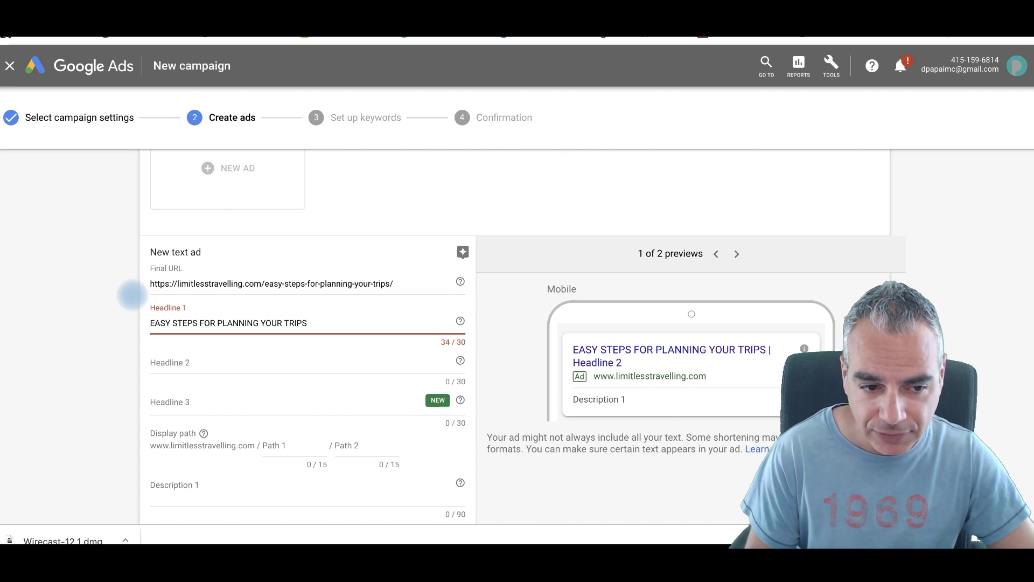
text(Easy Steps for)
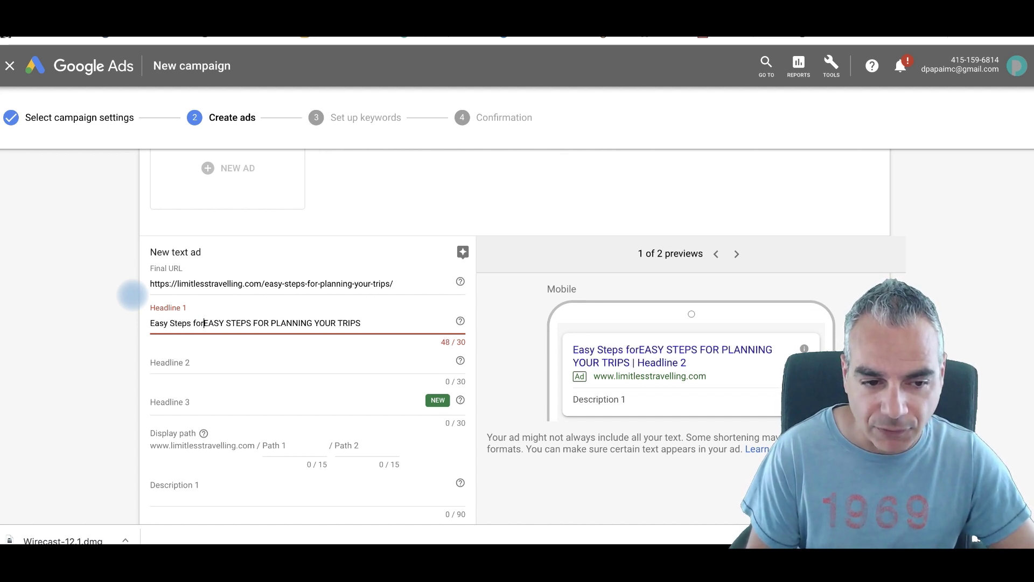
text( Planning A T)
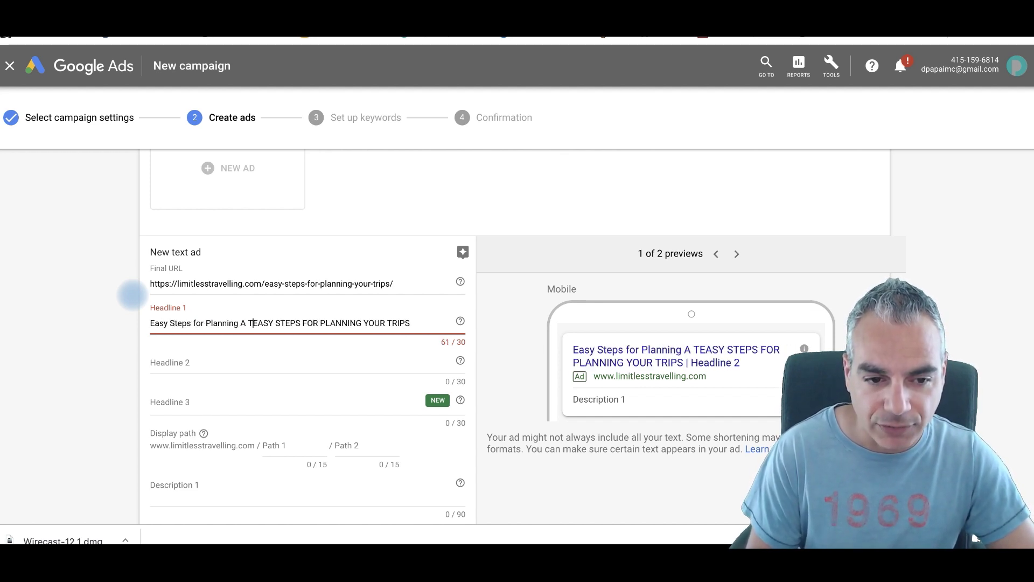
text(rip)
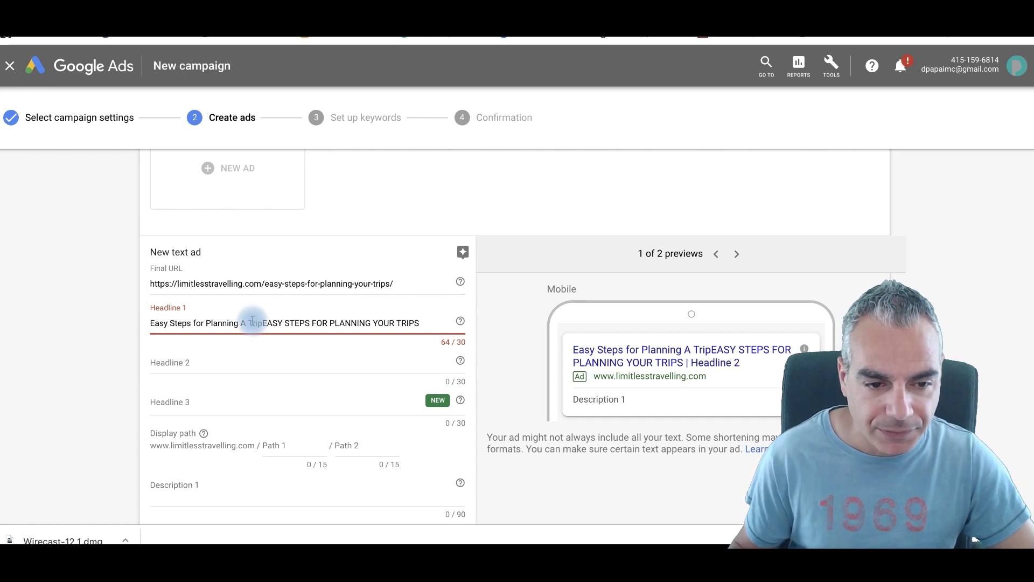
drag(263, 323, 478, 327)
key(BackSpace)
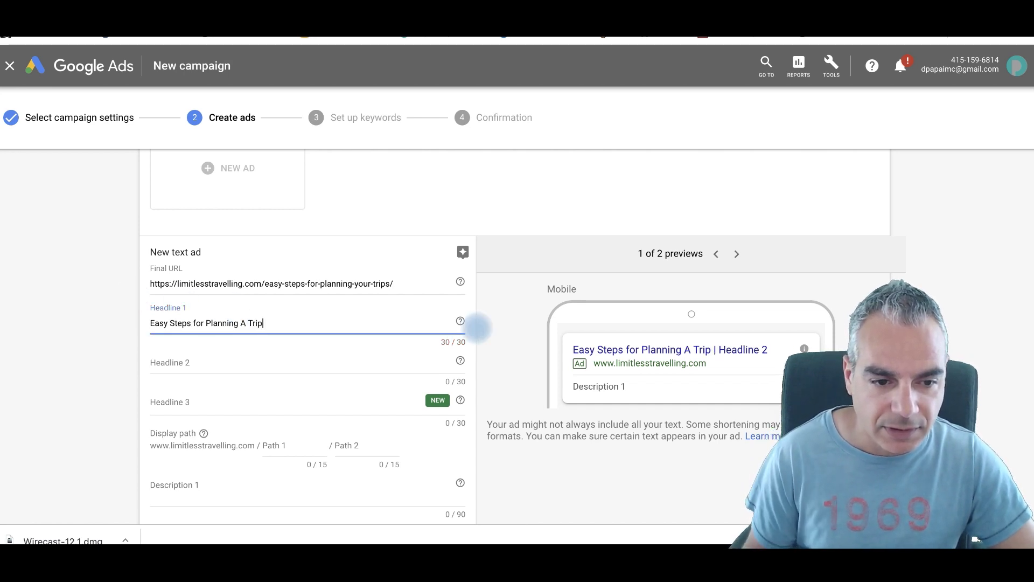
scroll(243, 341, down, 1)
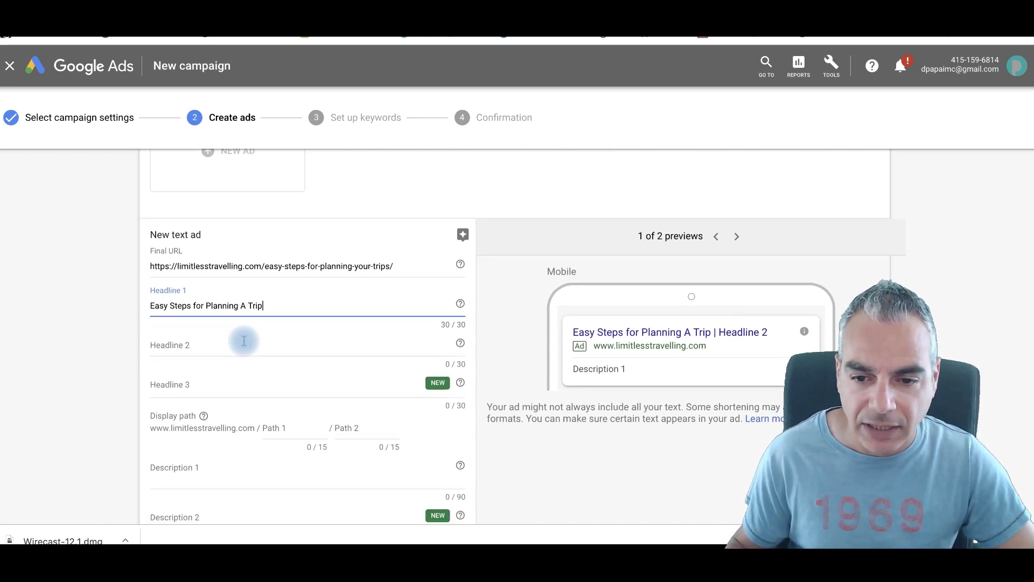
scroll(234, 339, down, 1)
- Fill Headline 2 with Plan and Save and move on to the first description
click(231, 337)
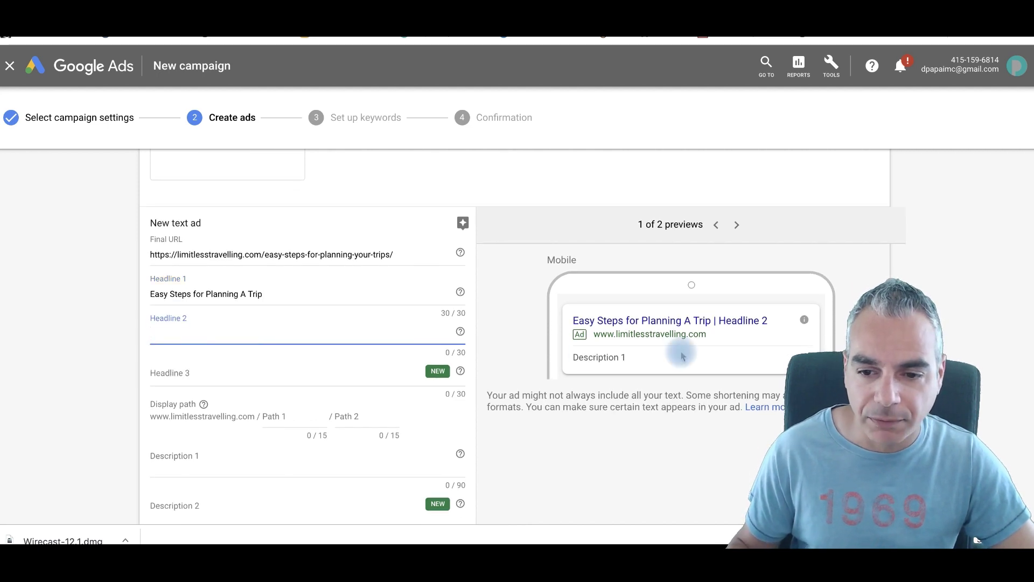
click(296, 378)
scroll(430, 397, down, 2)
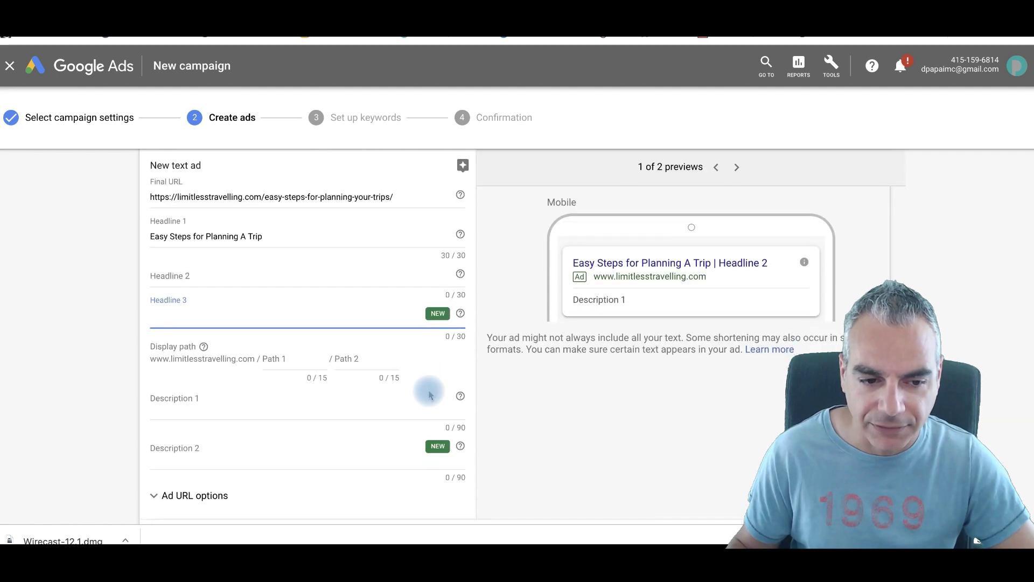
click(234, 274)
text(Plan and Save)
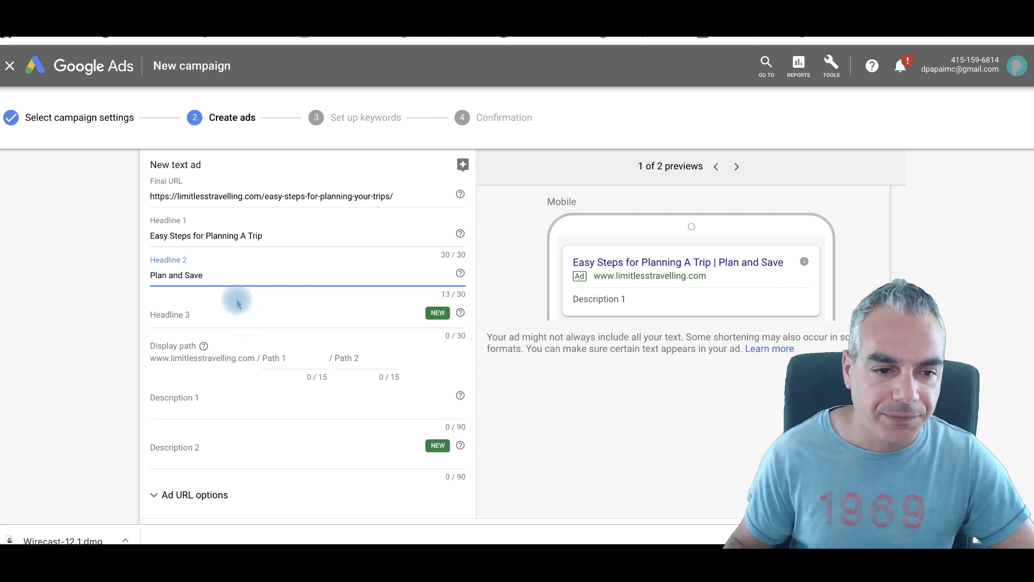
scroll(234, 276, down, 3)
scroll(236, 275, up, 1)
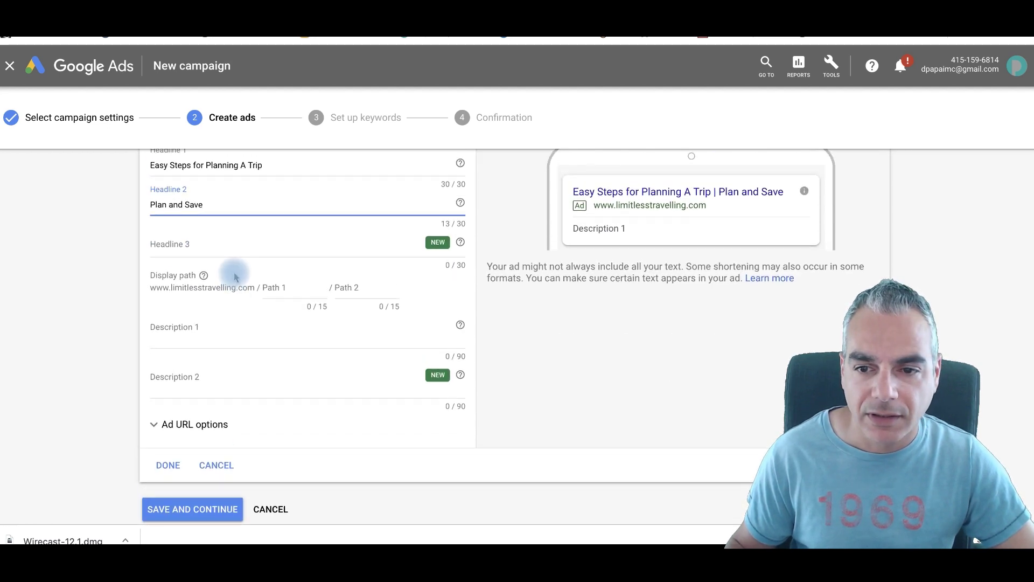
scroll(233, 278, down, 1)
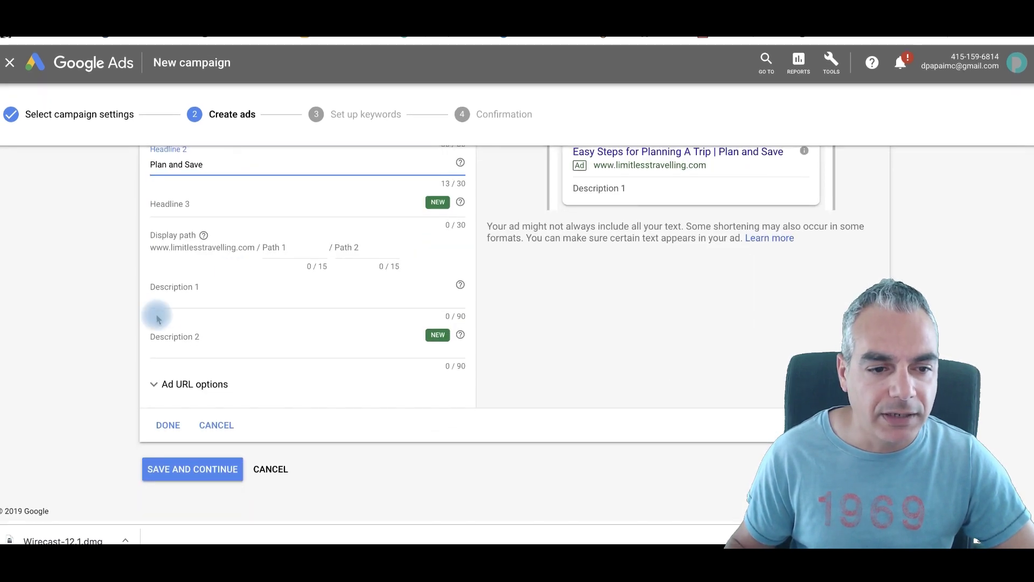
click(192, 301)
text(Remove the hassle and stress, and get your trip planned)
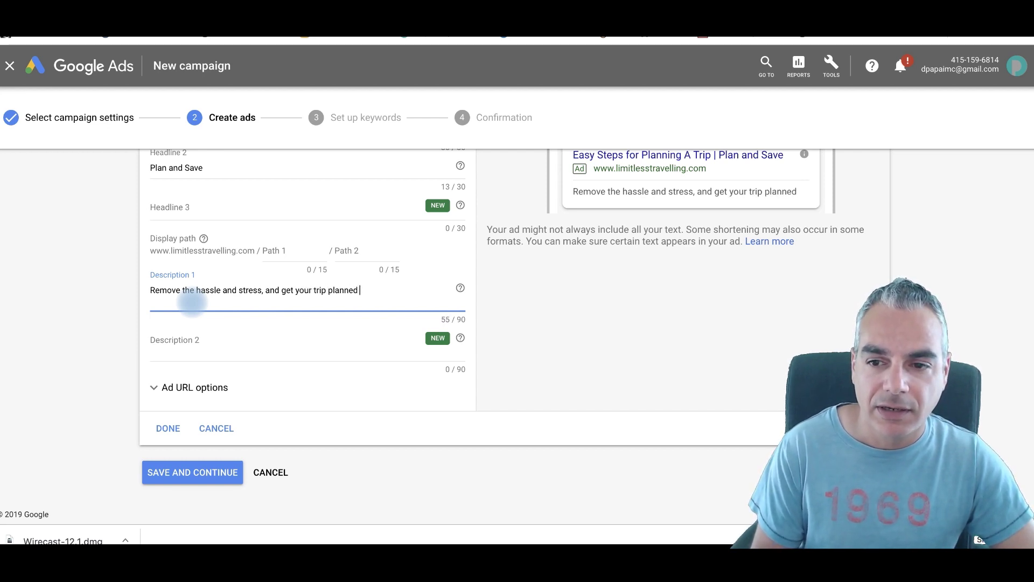
text(today)
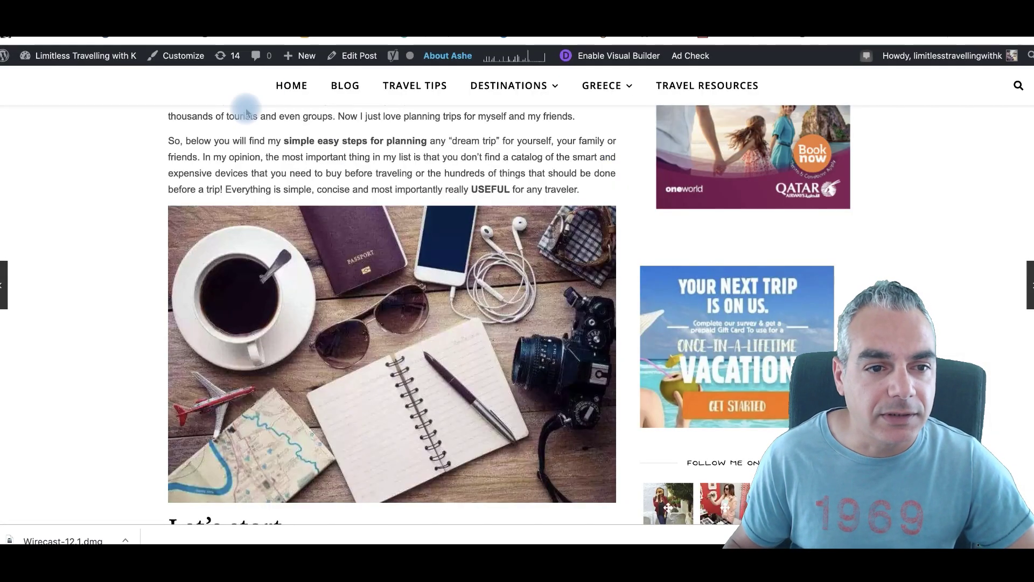
scroll(196, 184, up, 5)
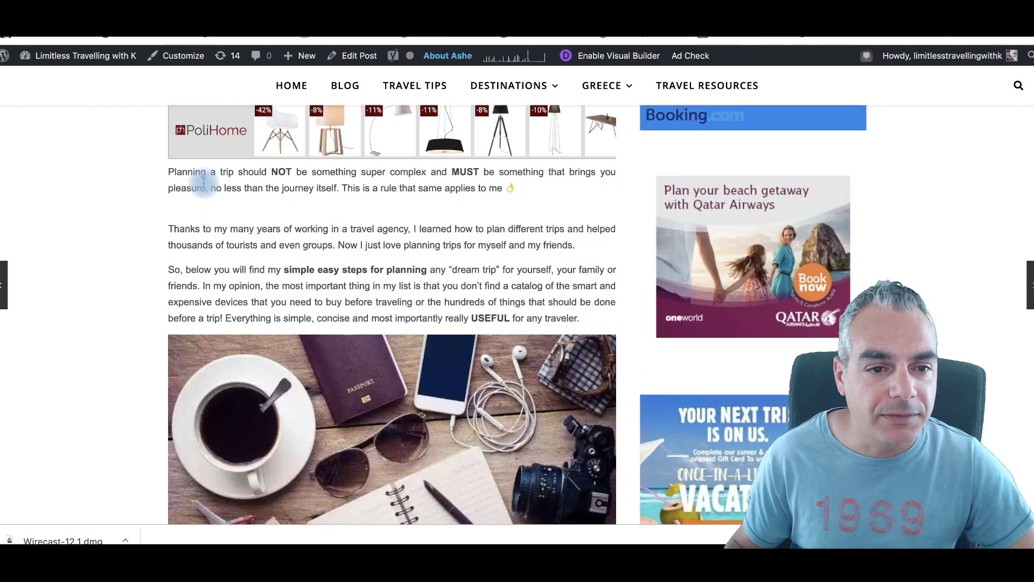
- Paste the blog's opening paragraph into Description 1 and cut its overflowing end
triple_click(231, 254)
key(ctrl+c)
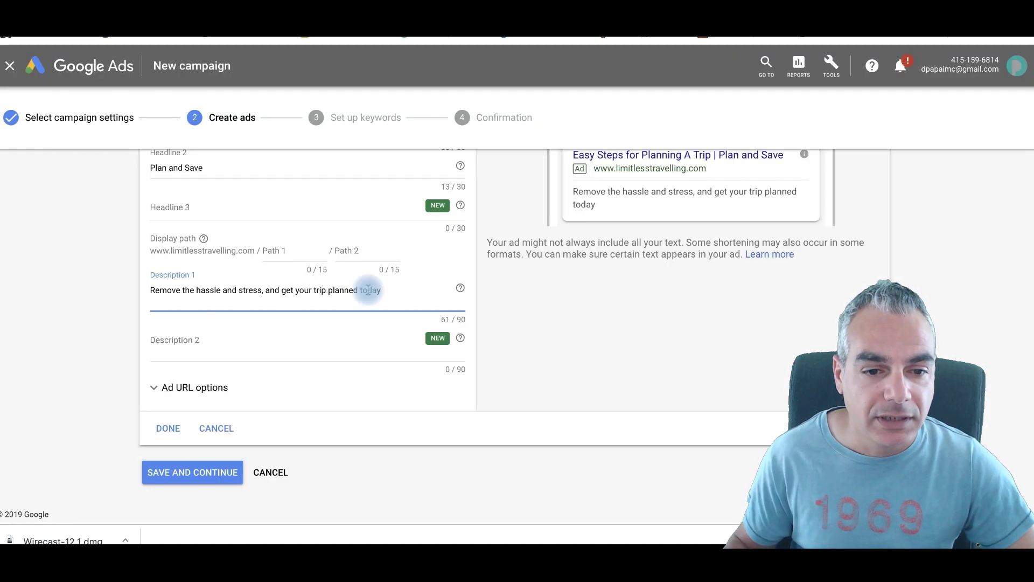
drag(369, 290, 151, 290)
key(ctrl+v)
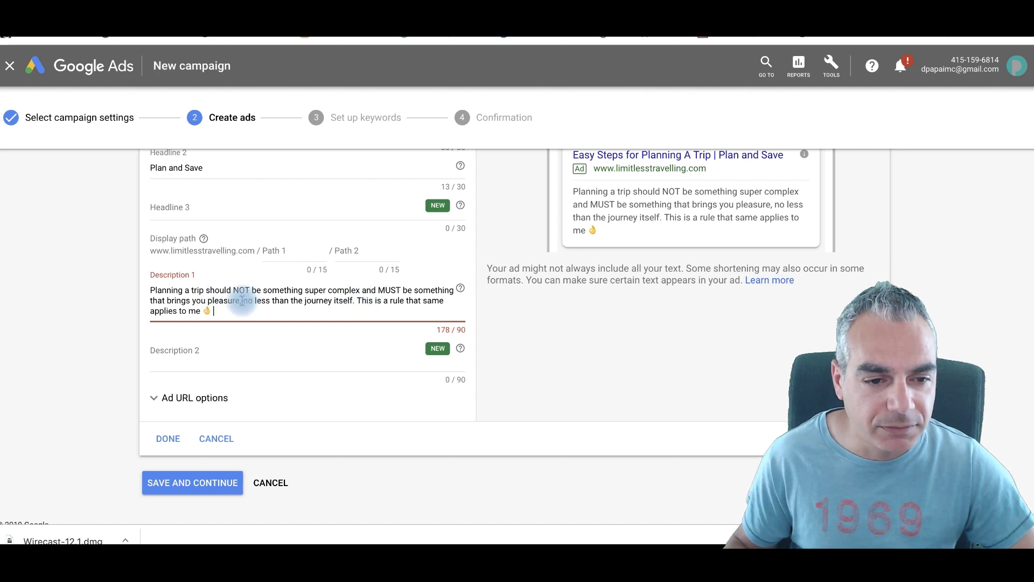
drag(242, 300, 312, 316)
key(BackSpace)
key(BackSpace)
key(BackSpace)
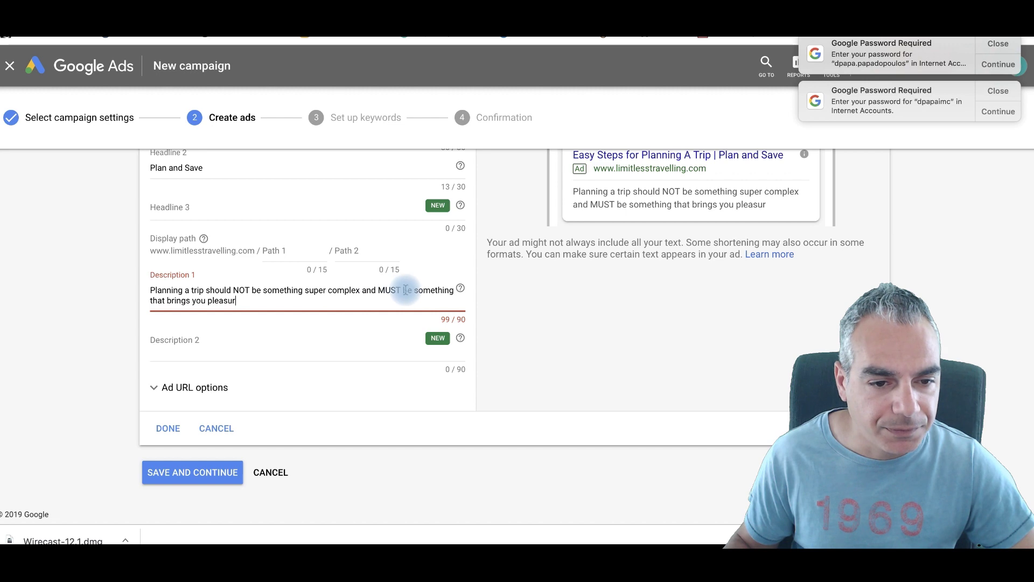
- Trim Description 1 to "Planning a trip shouldn't be complex but something that brings you pleasure."
drag(362, 291, 453, 292)
key(BackSpace)
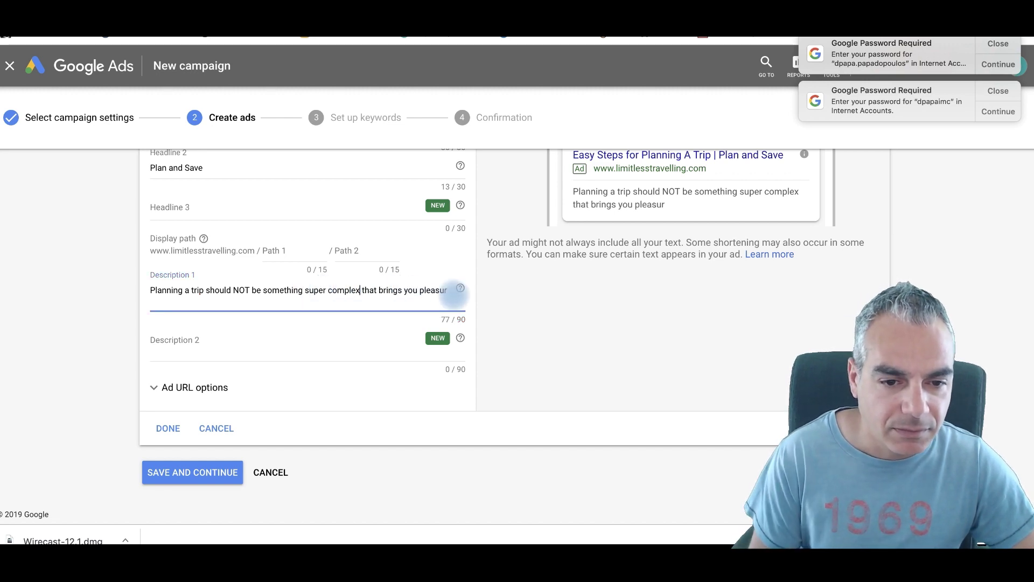
text(but somethin)
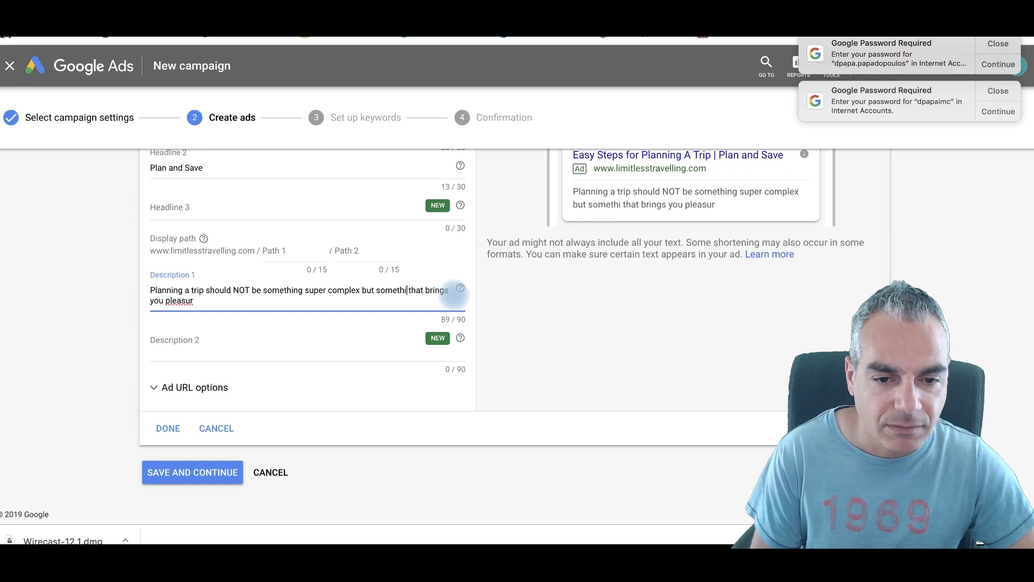
text(g )
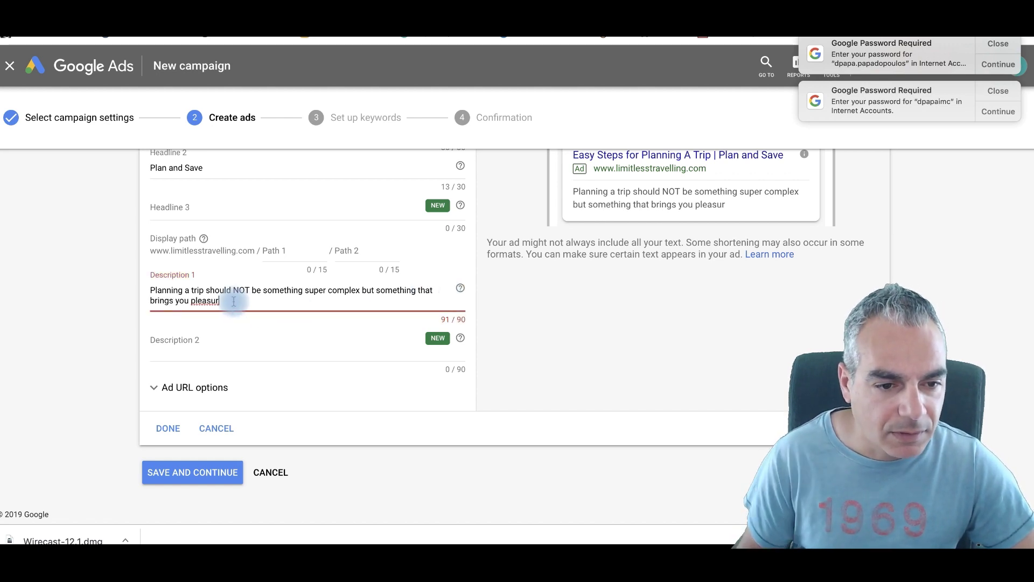
text(e)
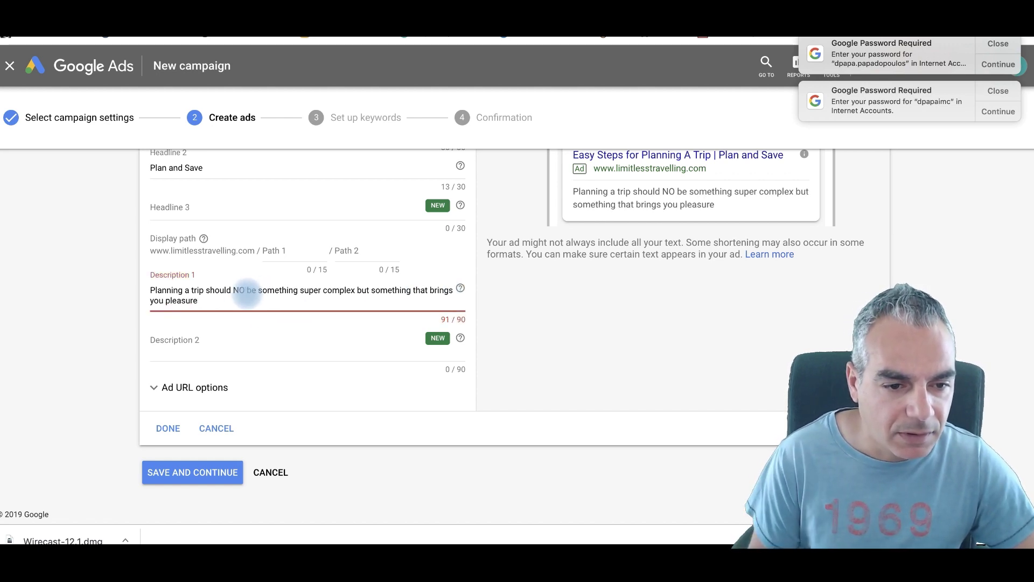
key(BackSpace)
text(n't)
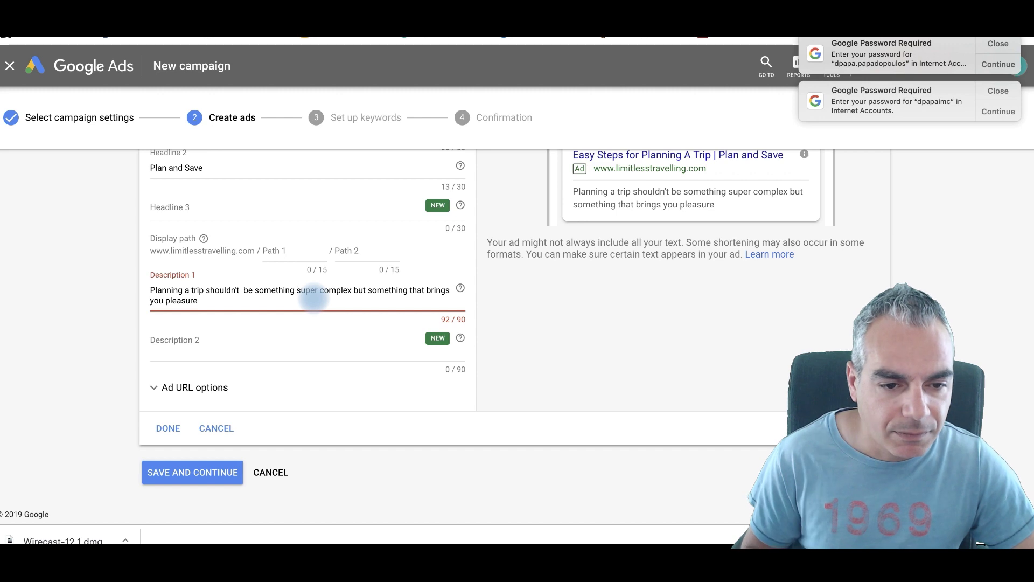
key(BackSpace)
key(BackSpace)
key(BackSpace)
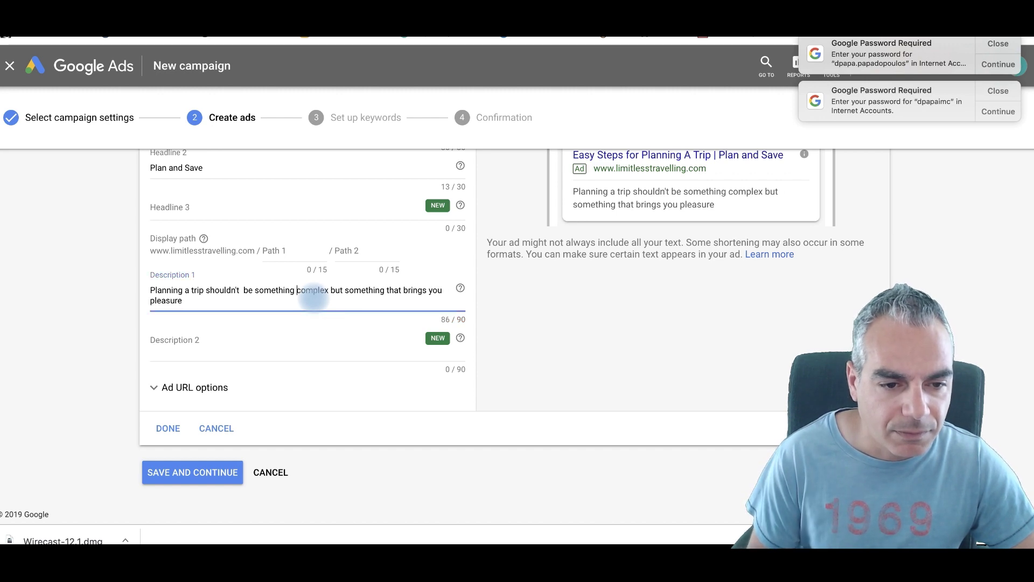
key(BackSpace)
key(BackSpace)
key(BackSpace)
key(BackSpace)
key(BackSpace)
key(BackSpace)
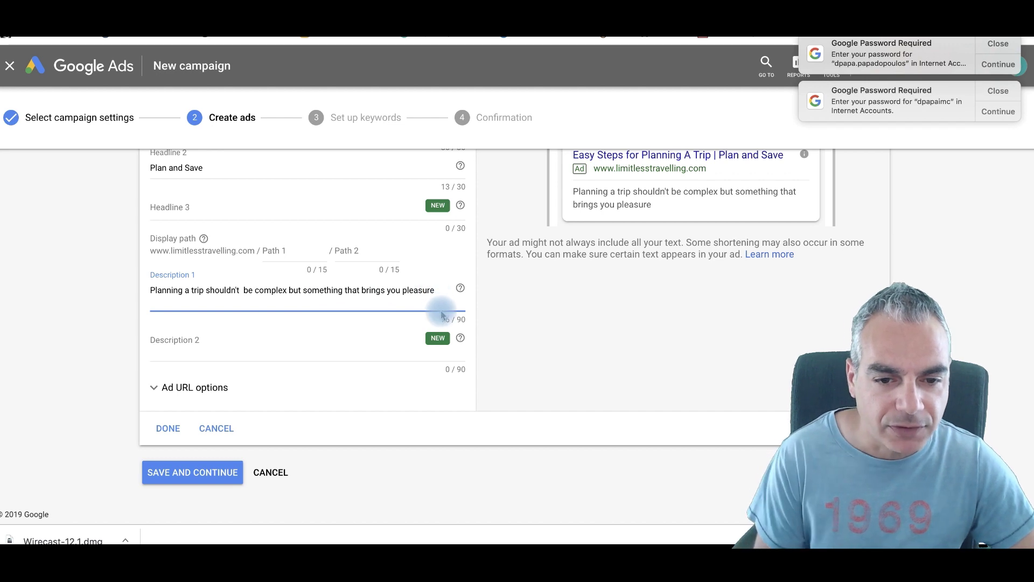
text(.)
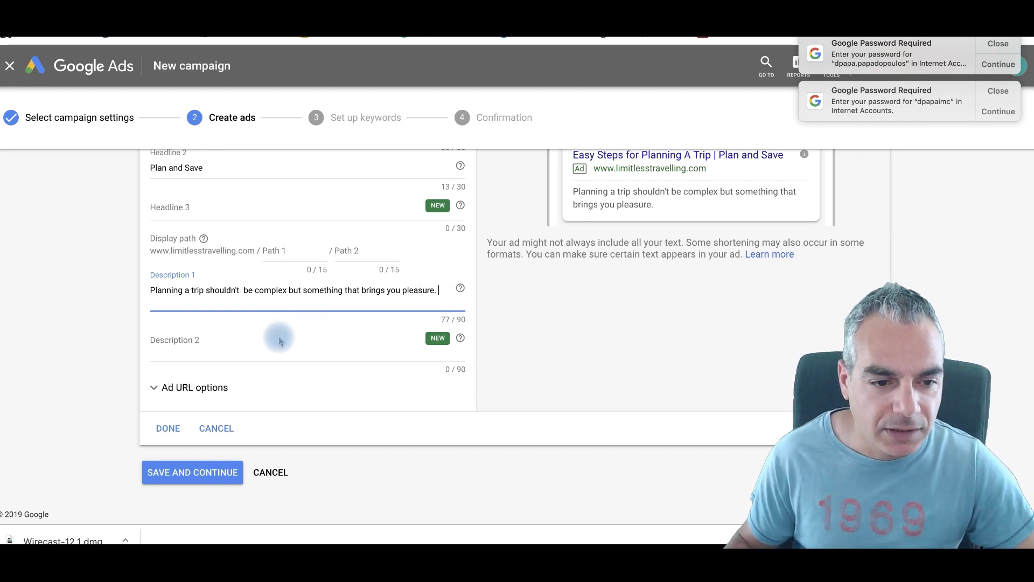
click(270, 344)
text(Ge)
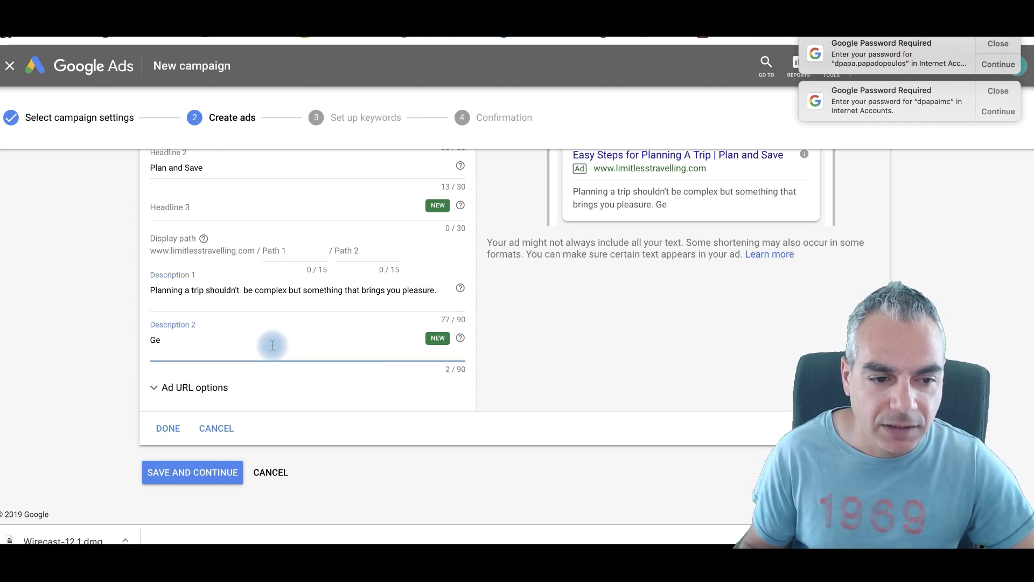
- Set Description 2 to "See how you can plan your trip stress free." and finish the text ad
key(BackSpace)
key(BackSpace)
text(See how you can plan your trip stre)
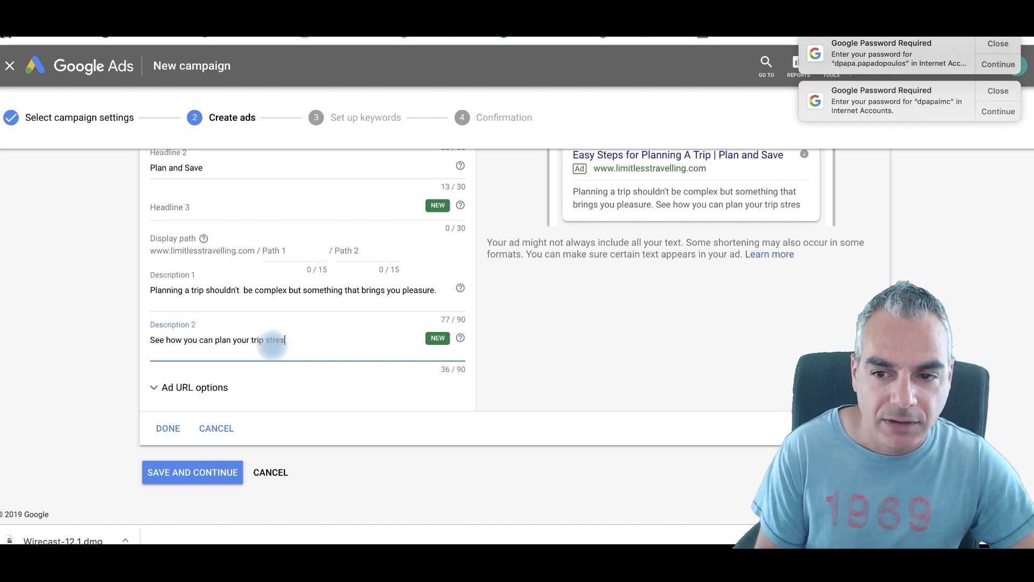
text(s free.)
scroll(347, 346, up, 2)
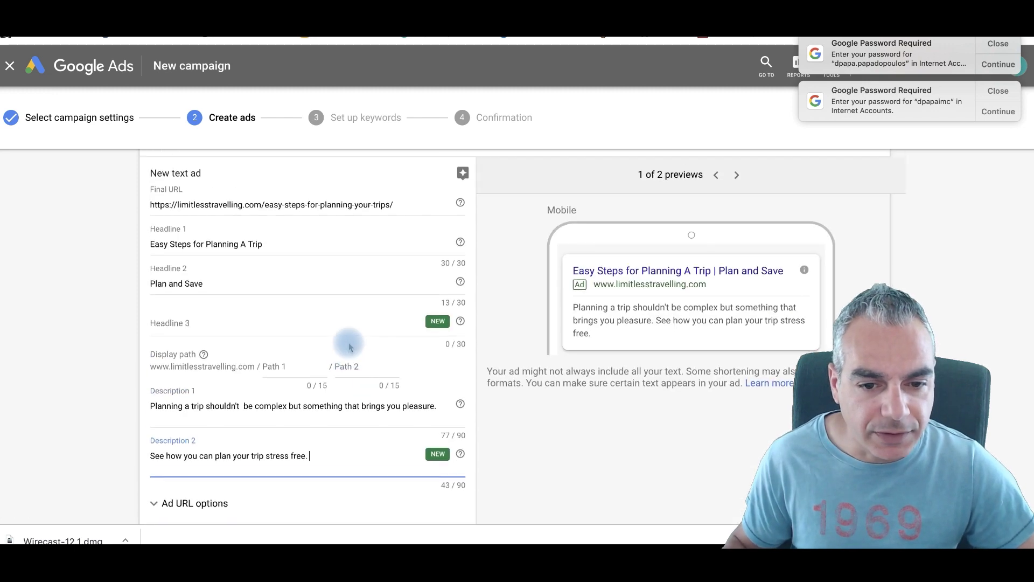
scroll(347, 342, down, 2)
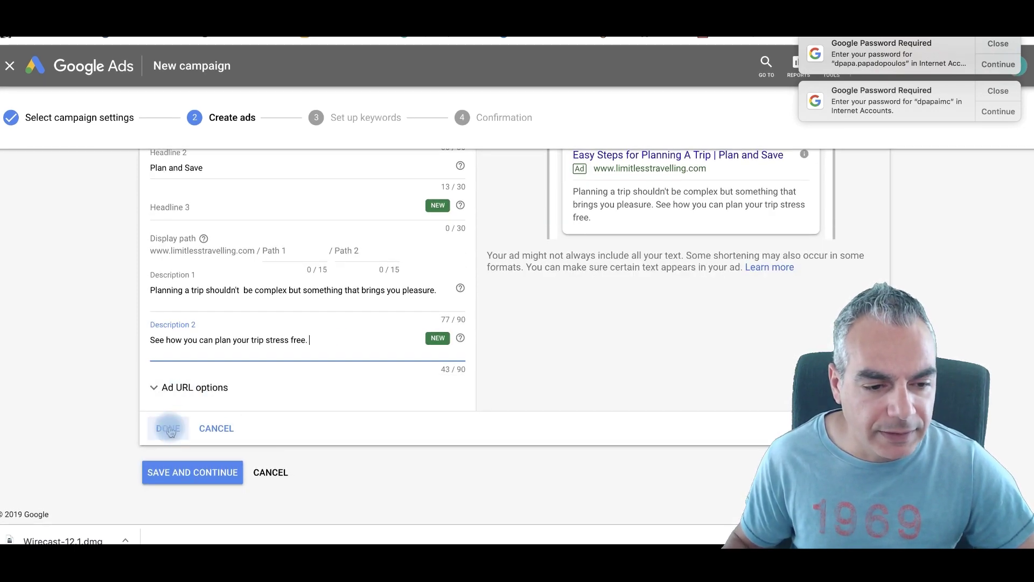
click(168, 429)
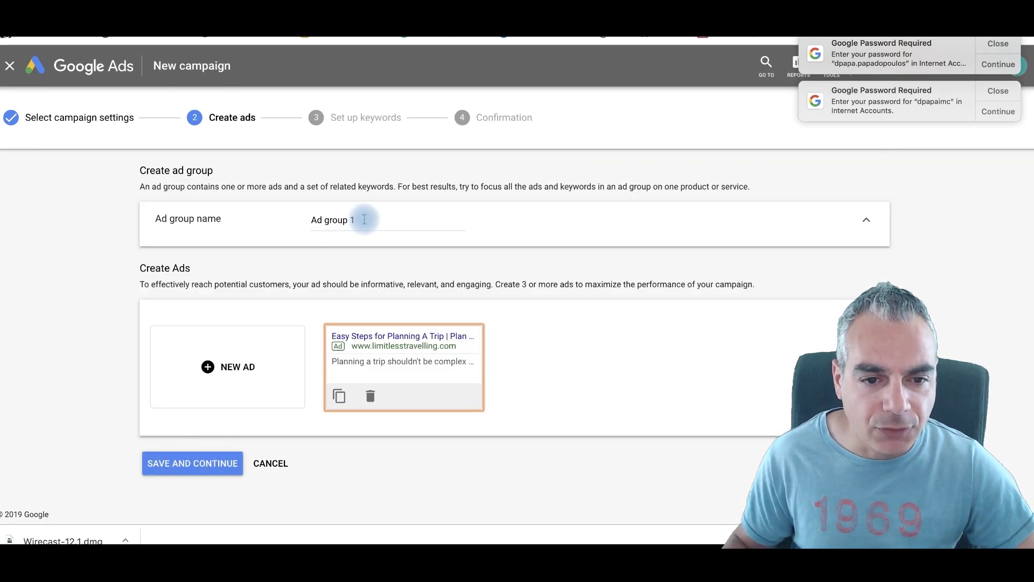
- Rename the ad group from "Ad group 1" to "Travel Tips Blog" and continue to keywords
drag(362, 220, 301, 214)
text(Travel Tips Blog)
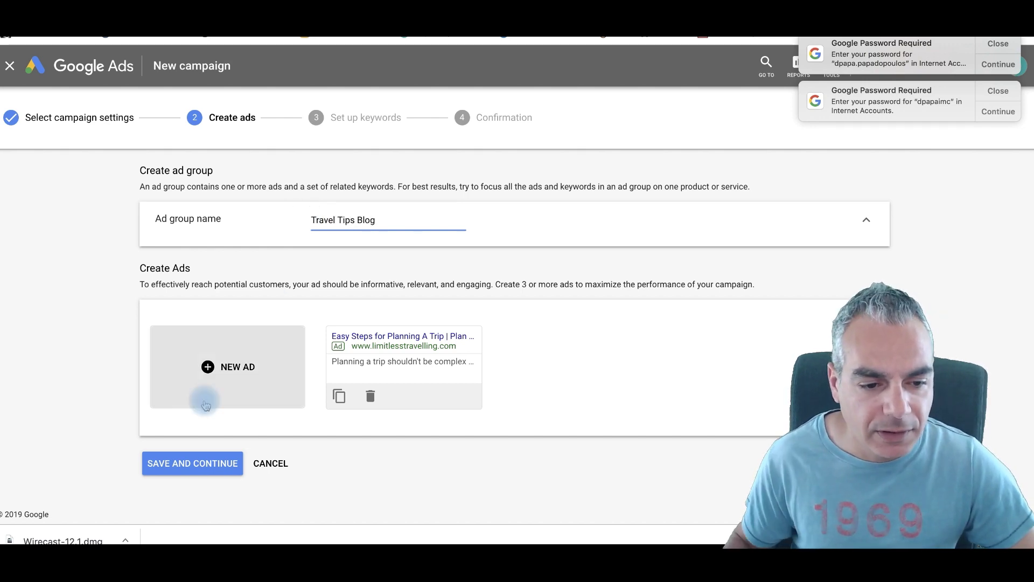
click(196, 465)
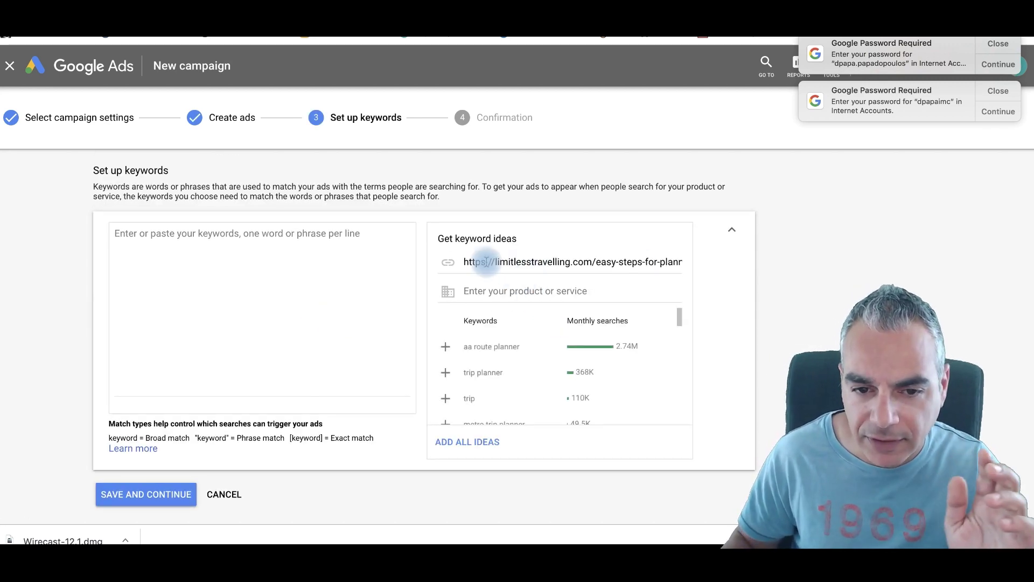
- Add suggested keywords trip planner and trip, removing metro trip planner again
drag(489, 262, 806, 275)
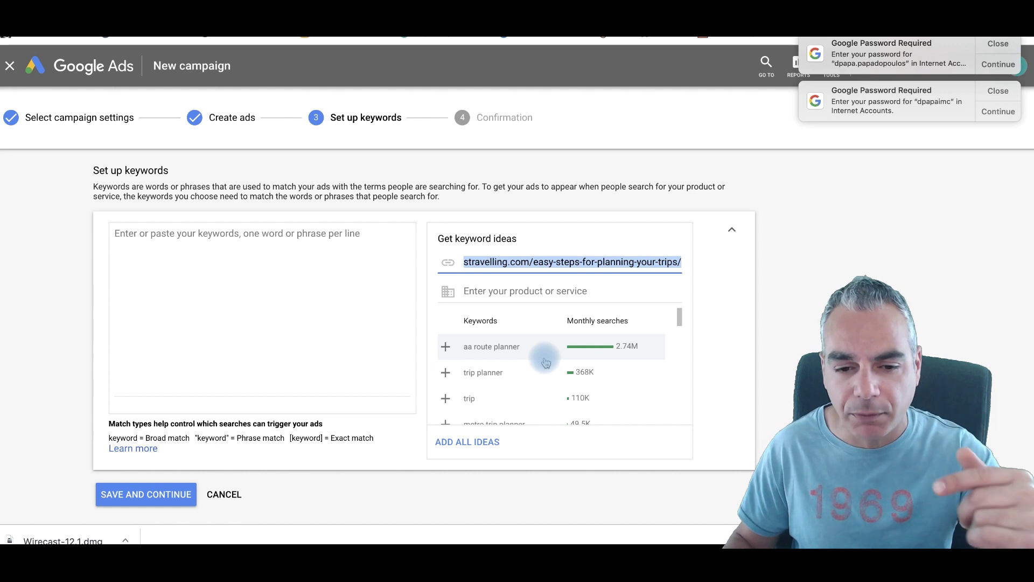
scroll(546, 362, down, 3)
scroll(545, 363, down, 1)
scroll(545, 363, down, 1)
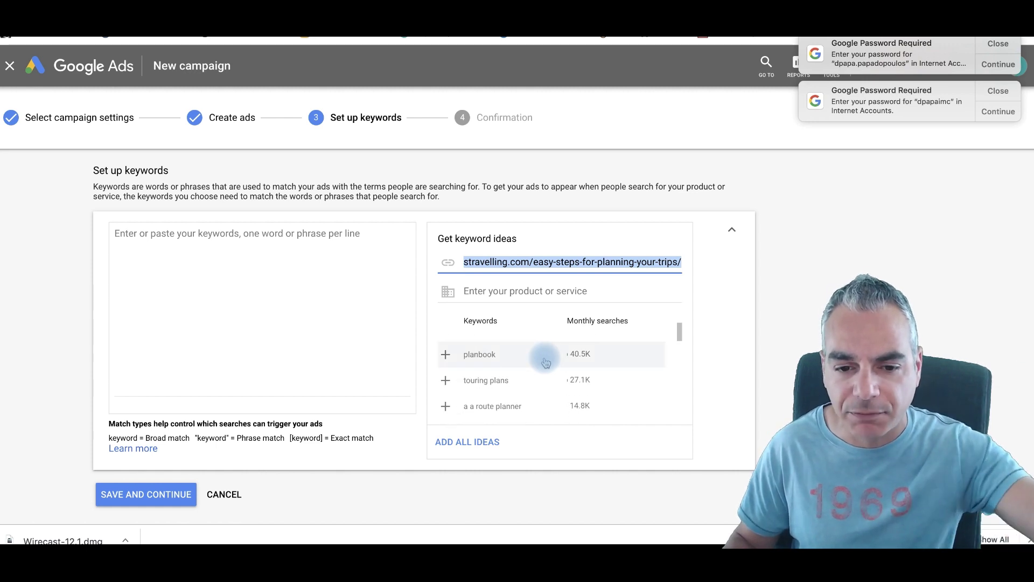
scroll(545, 363, up, 5)
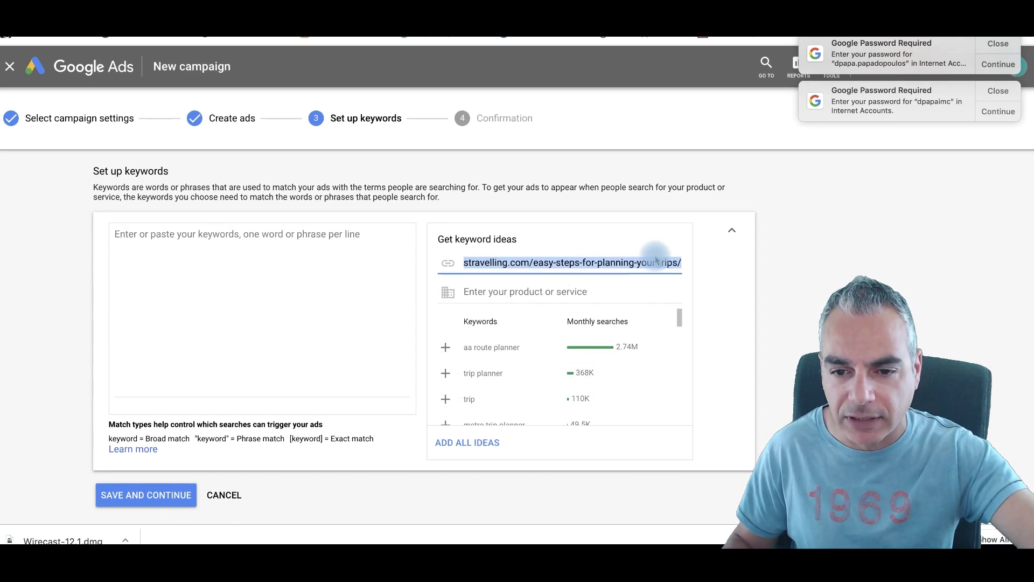
click(520, 348)
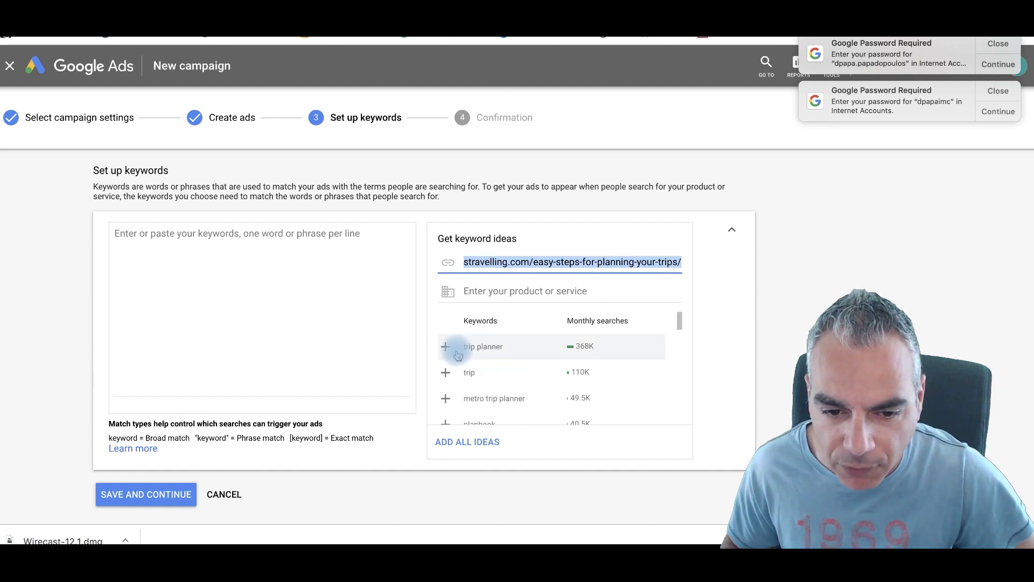
click(581, 377)
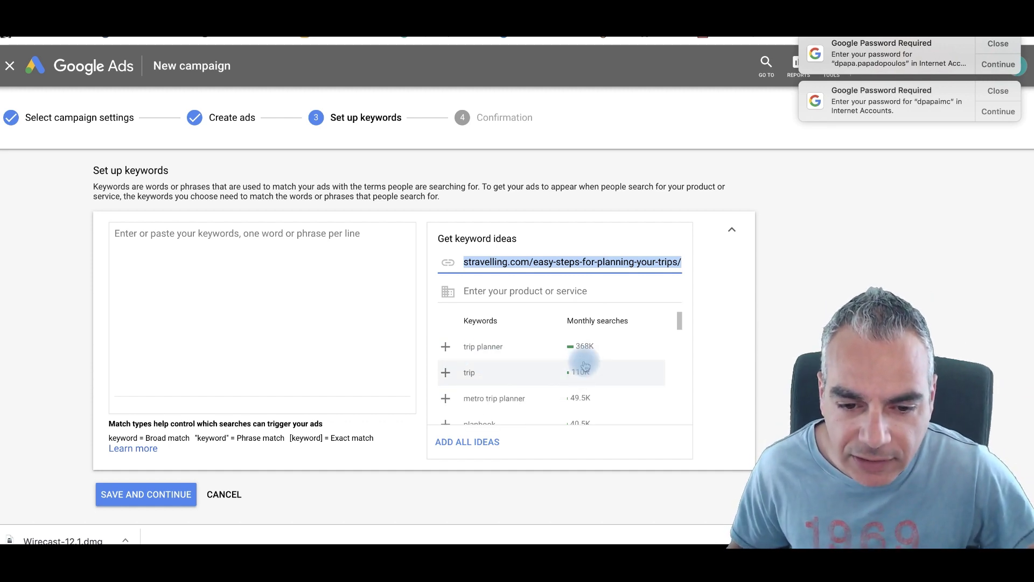
click(468, 348)
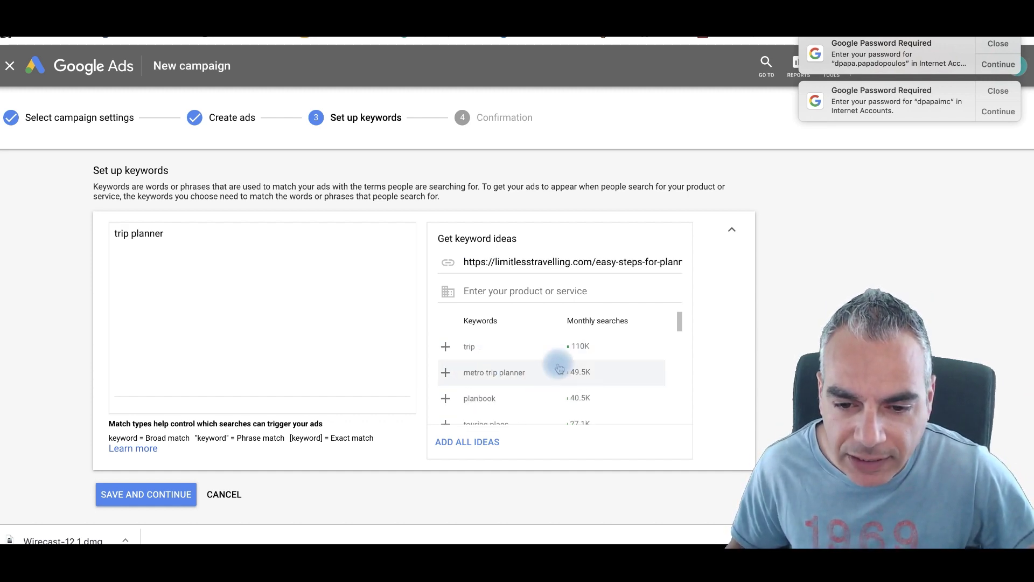
scroll(487, 344, down, 1)
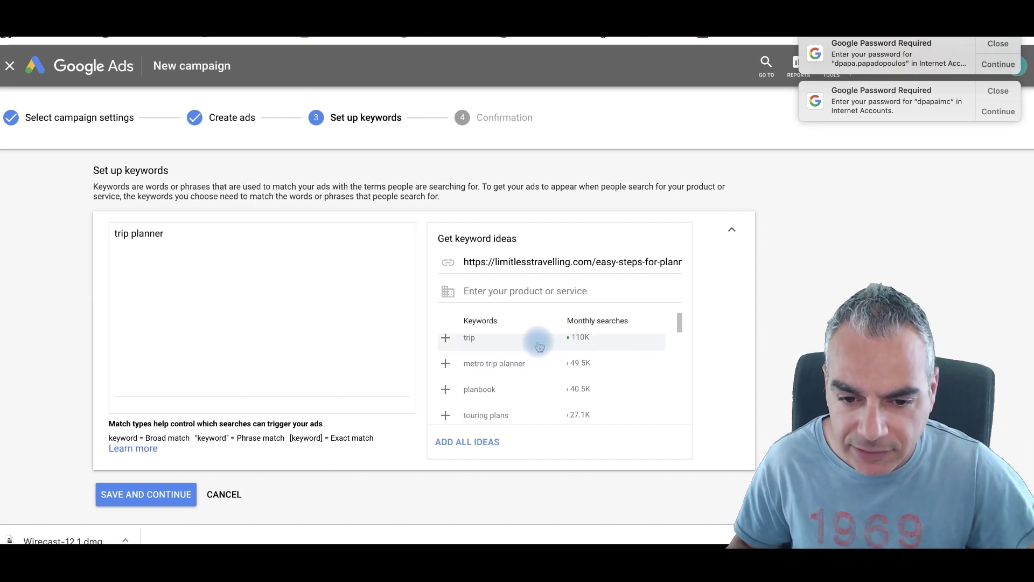
click(521, 362)
click(485, 348)
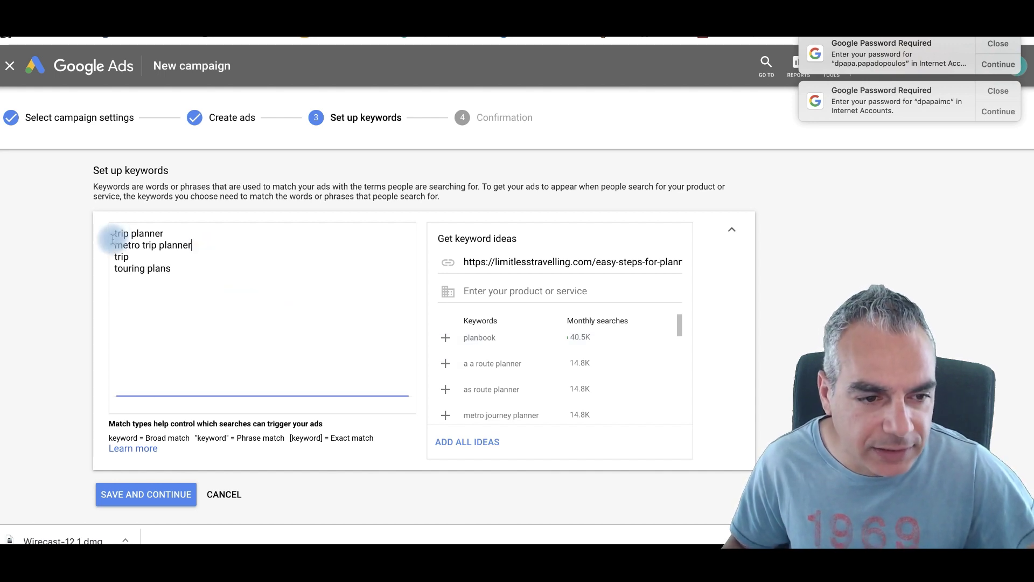
drag(115, 245, 190, 246)
key(BackSpace)
key(BackSpace)
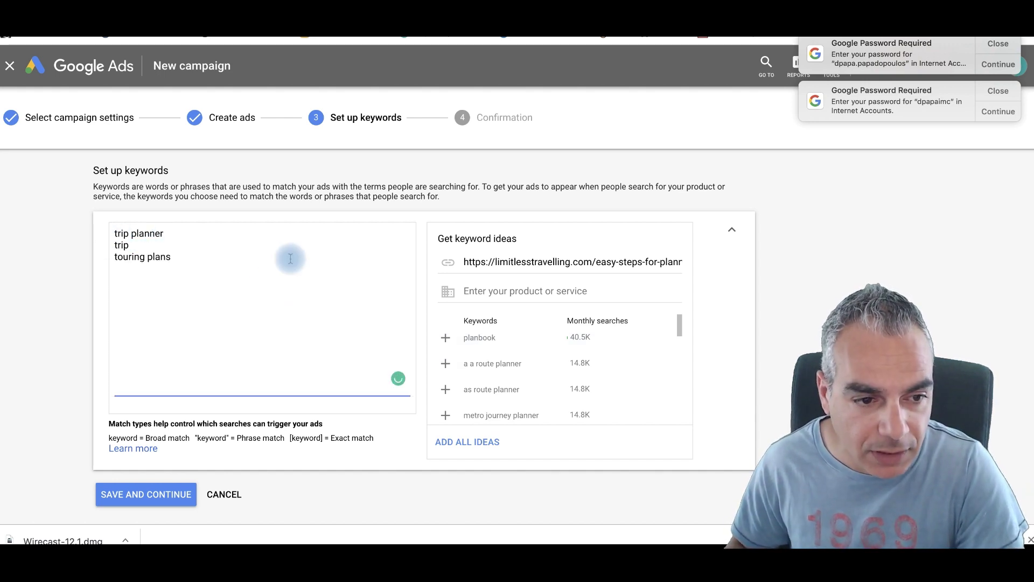
scroll(499, 380, down, 3)
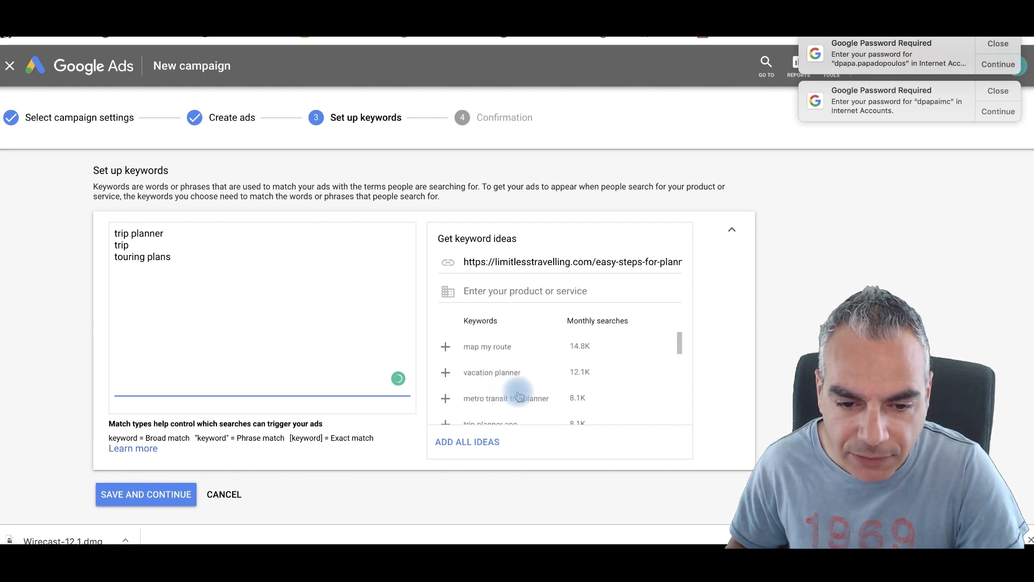
- Add vacation planner, air ticket booking, travel itinerary planner and planning a trip to italy
click(512, 374)
scroll(510, 380, down, 2)
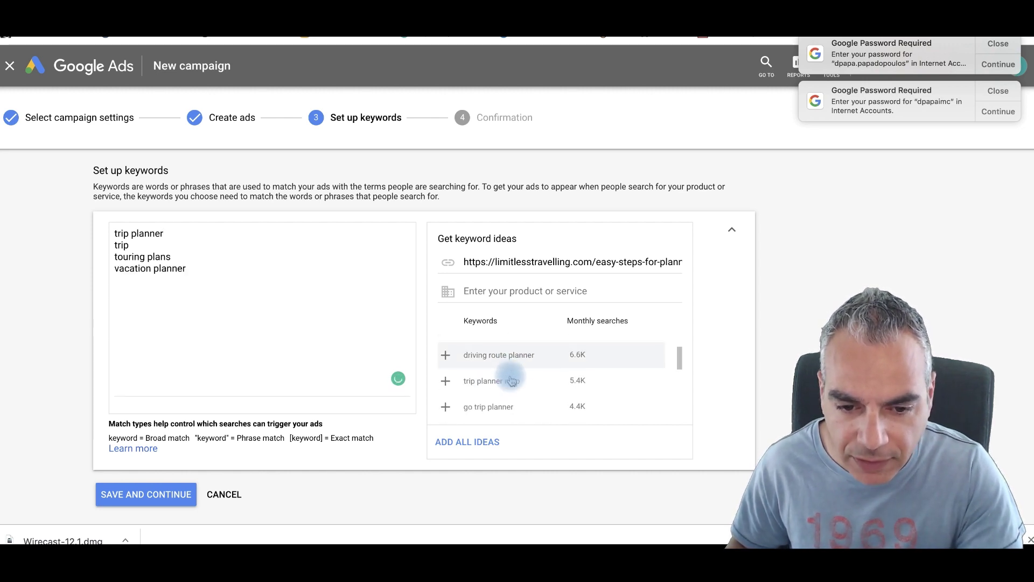
scroll(512, 380, down, 2)
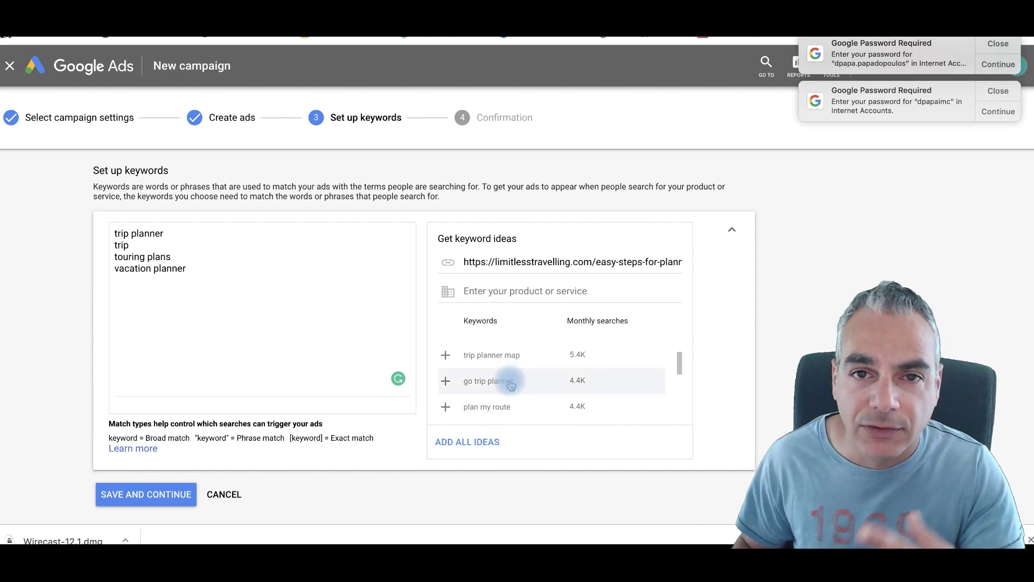
scroll(505, 379, down, 1)
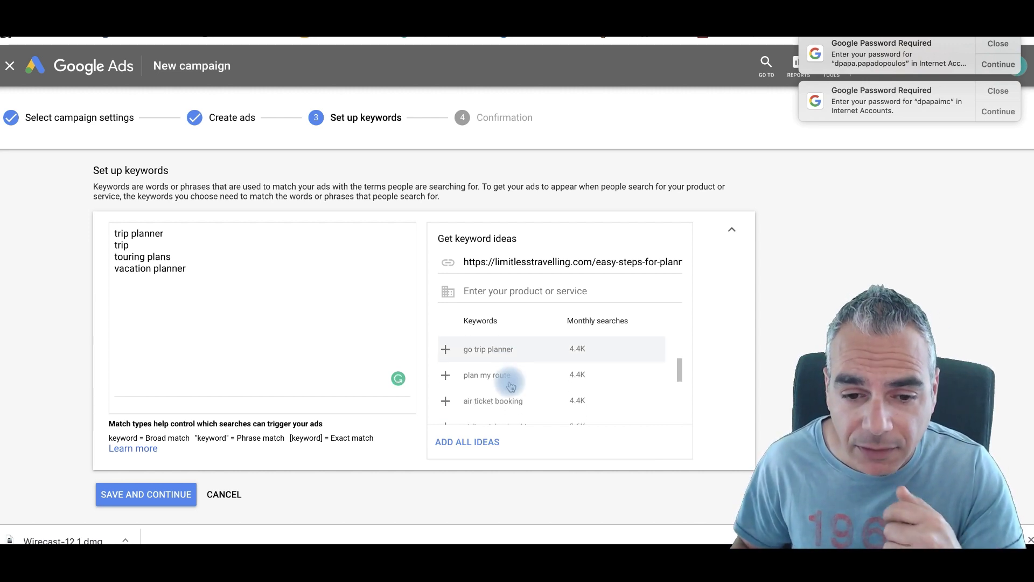
scroll(501, 372, down, 1)
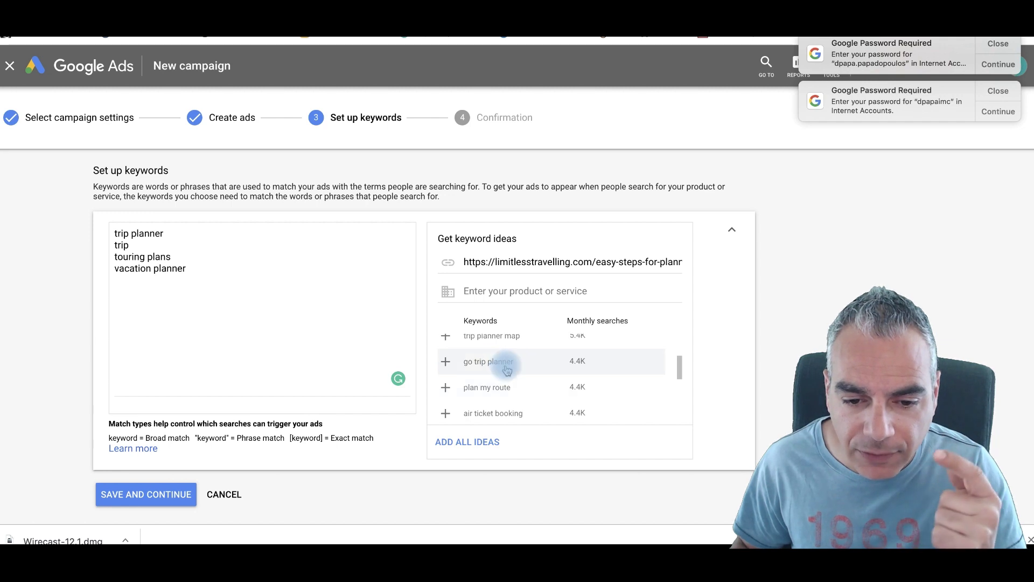
click(508, 395)
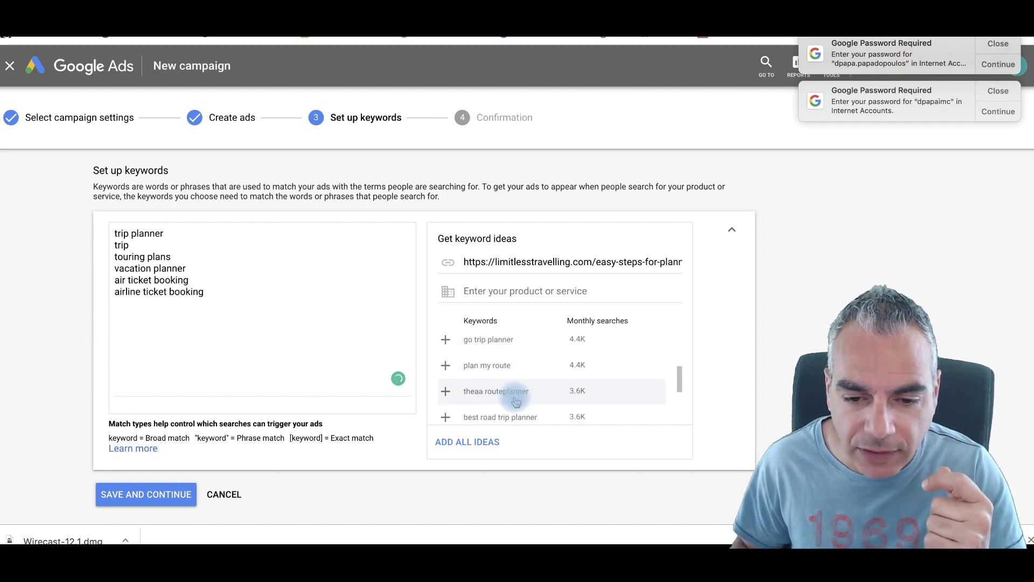
scroll(502, 412, down, 1)
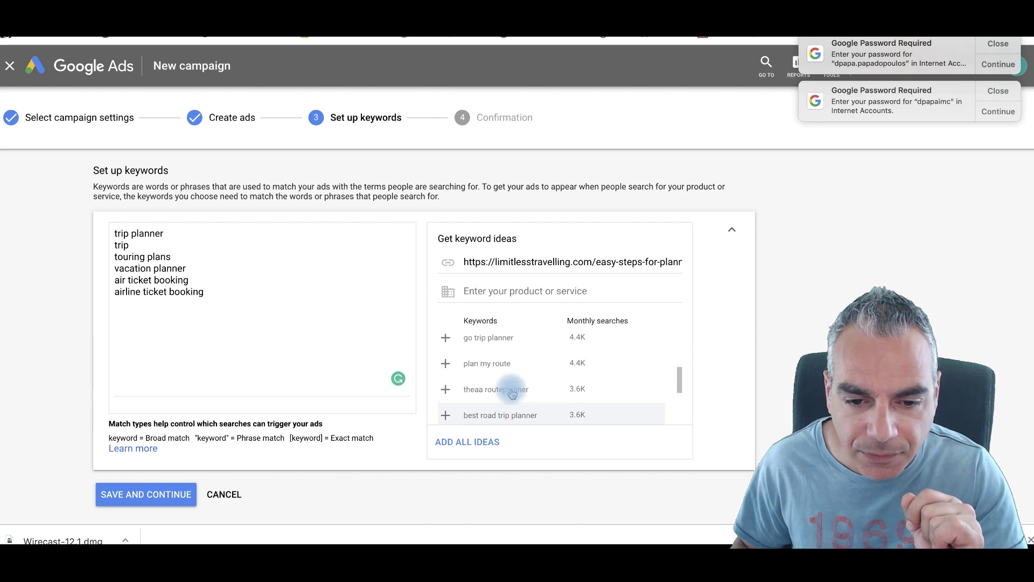
scroll(509, 395, down, 3)
click(511, 392)
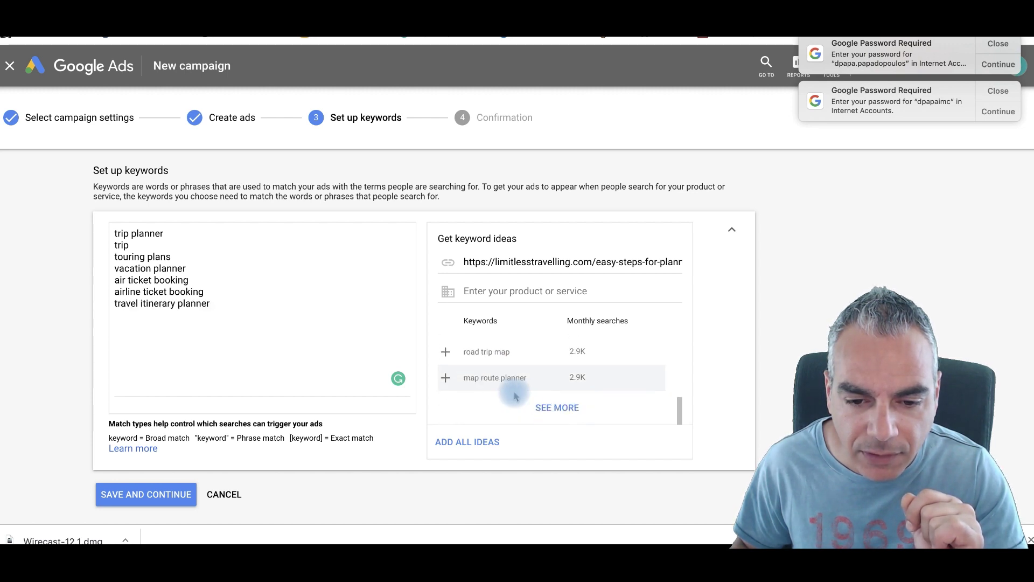
click(557, 408)
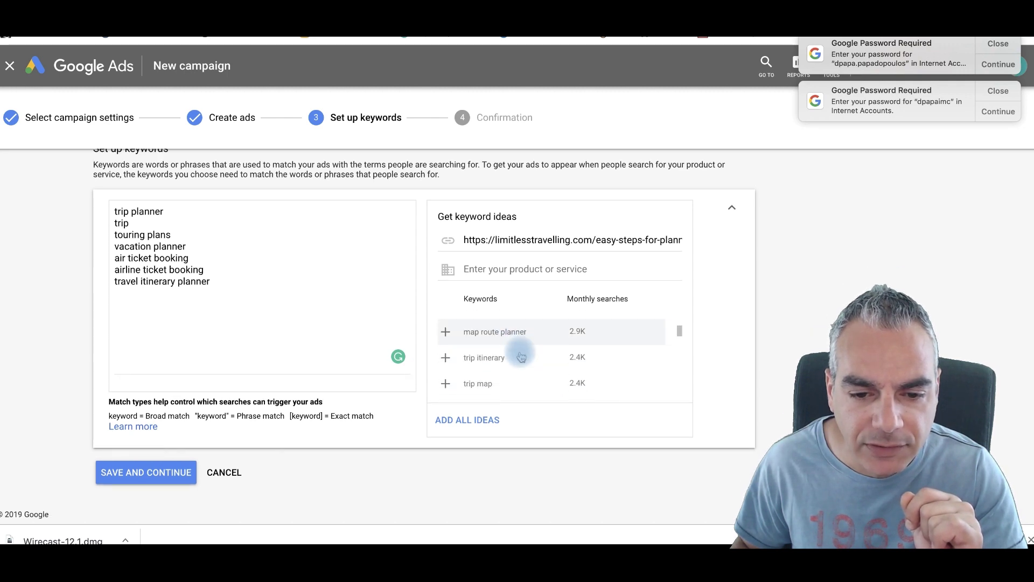
scroll(517, 357, down, 1)
scroll(505, 358, down, 1)
scroll(496, 359, down, 1)
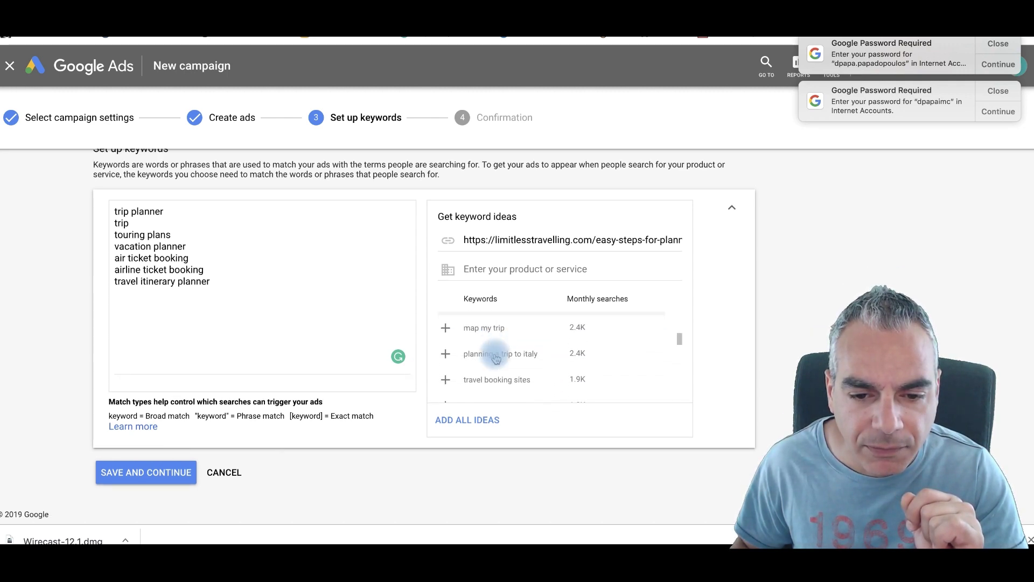
scroll(501, 354, down, 1)
click(509, 352)
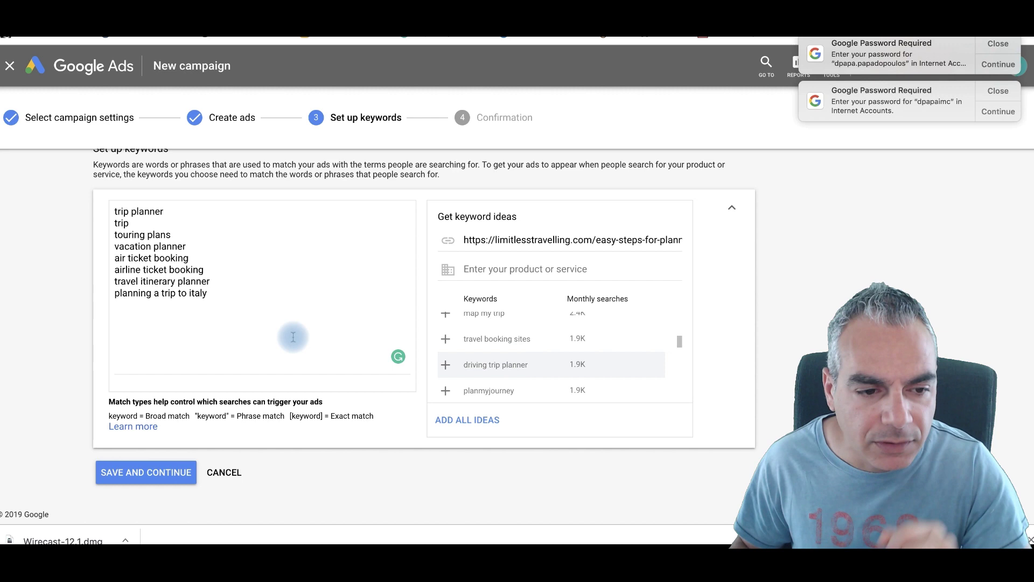
click(222, 301)
key(Return)
text(plan)
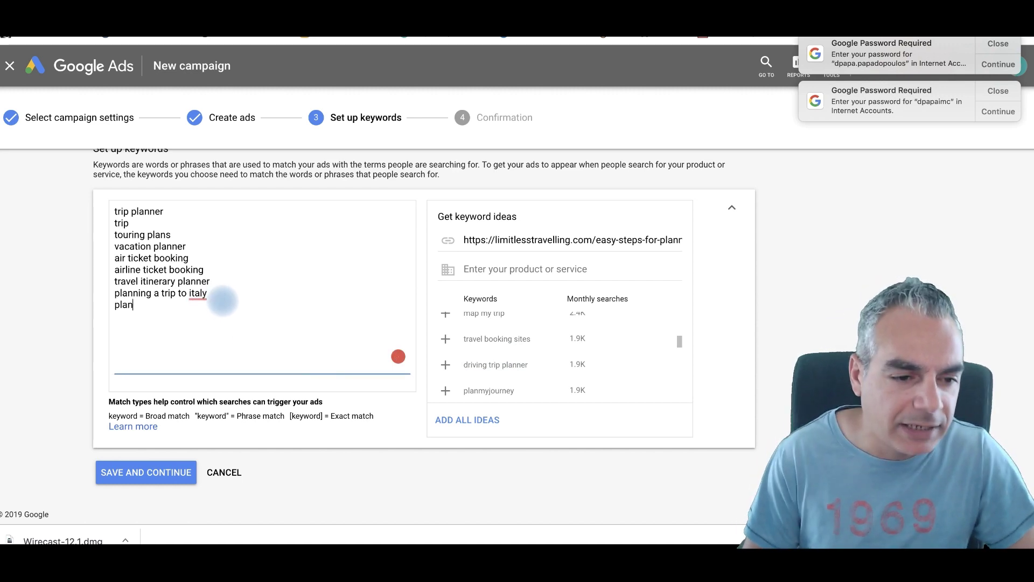
text(greece)
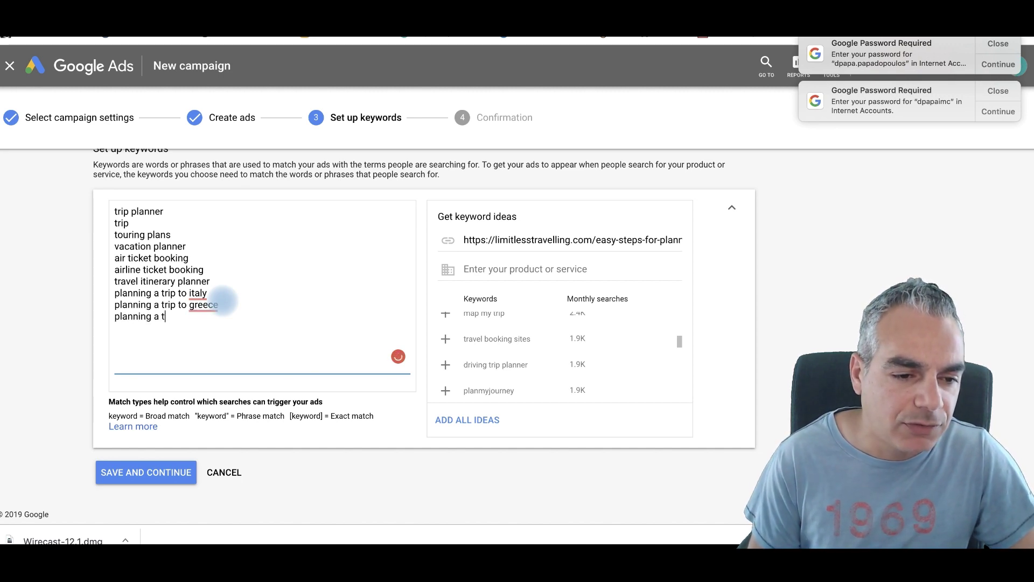
text(rip to cyprus)
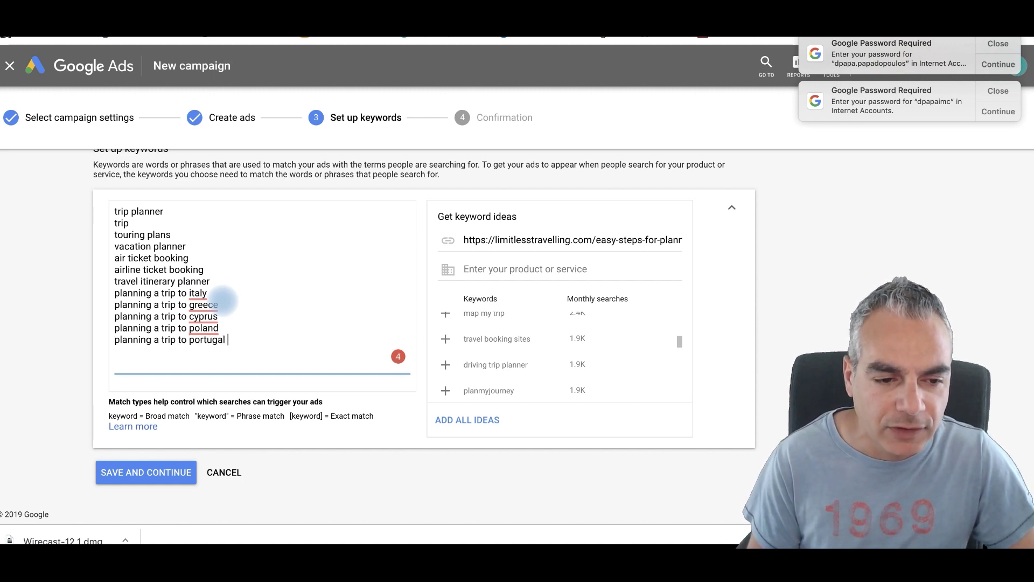
text(anning a trip to the greek islands)
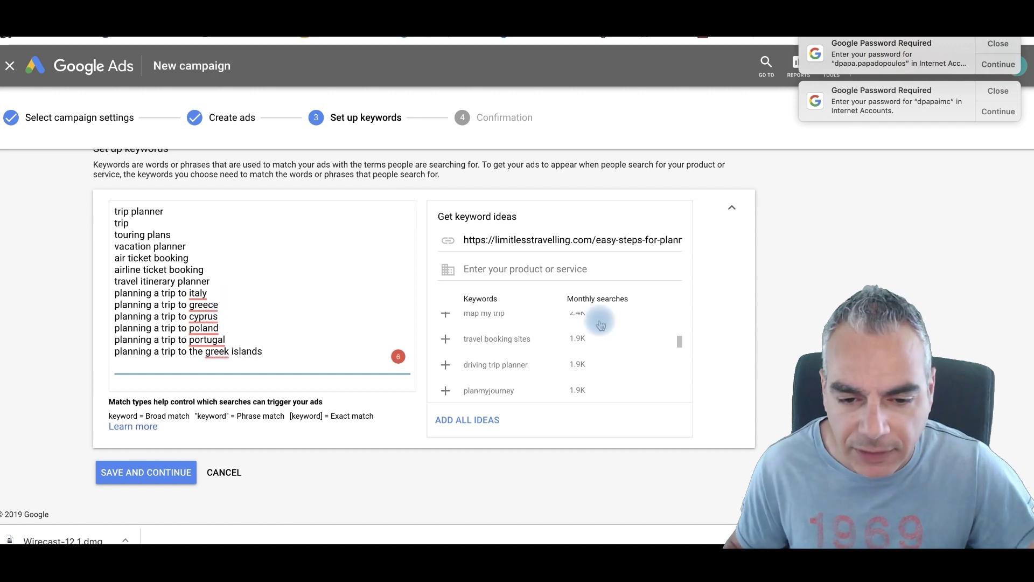
scroll(595, 316, down, 2)
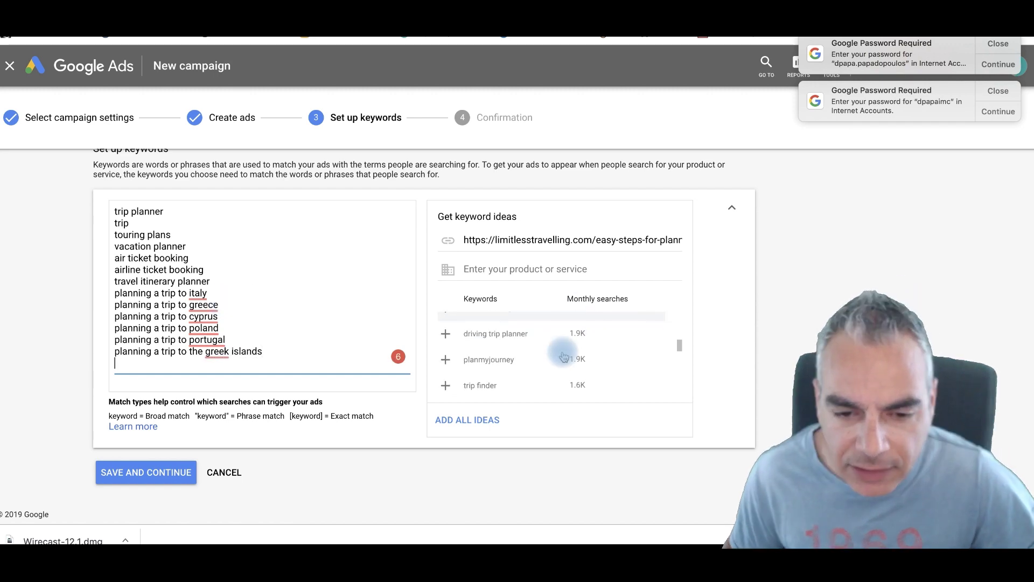
scroll(561, 351, down, 1)
scroll(532, 350, down, 2)
- Add travel planners international plus greek trip planner and cyprus trip planner, then submit the keywords
click(530, 353)
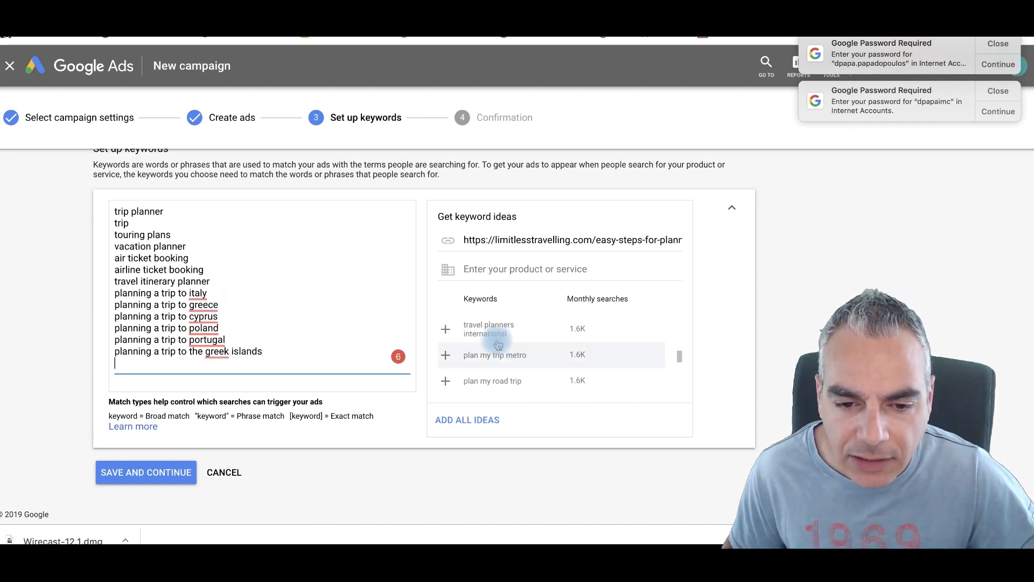
scroll(523, 361, down, 1)
scroll(521, 359, down, 1)
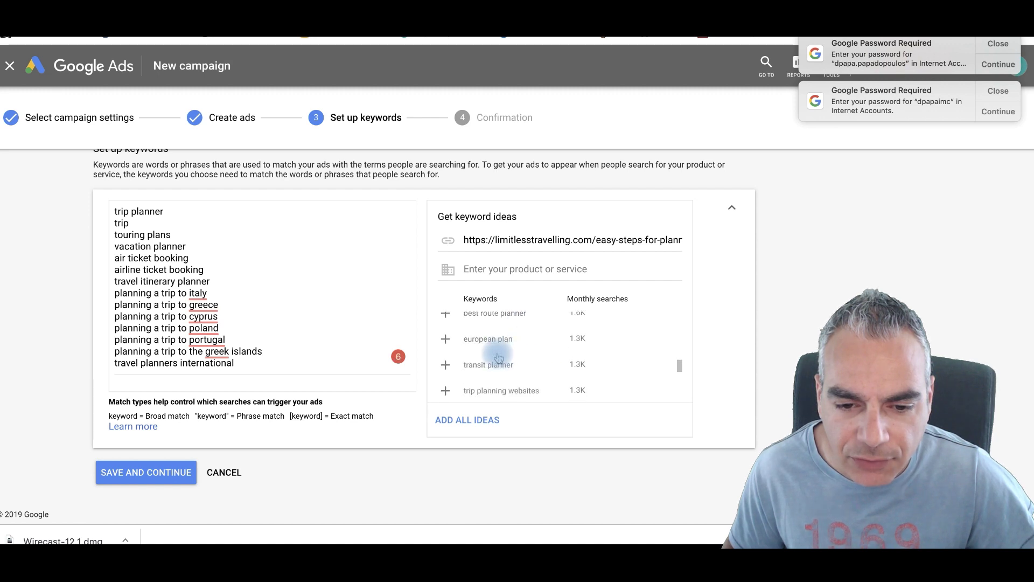
click(520, 362)
scroll(517, 376, down, 1)
click(485, 366)
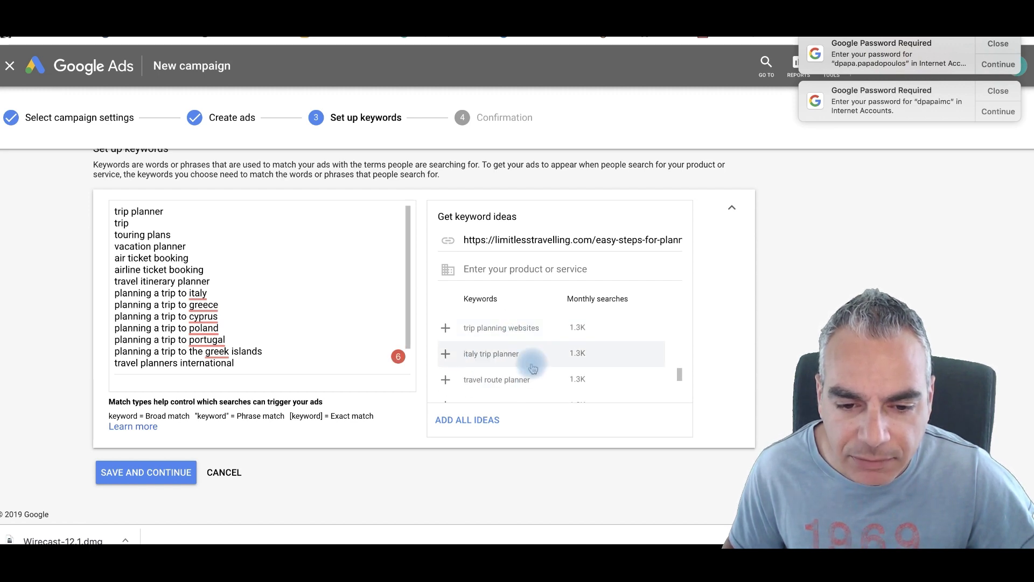
click(502, 367)
click(296, 363)
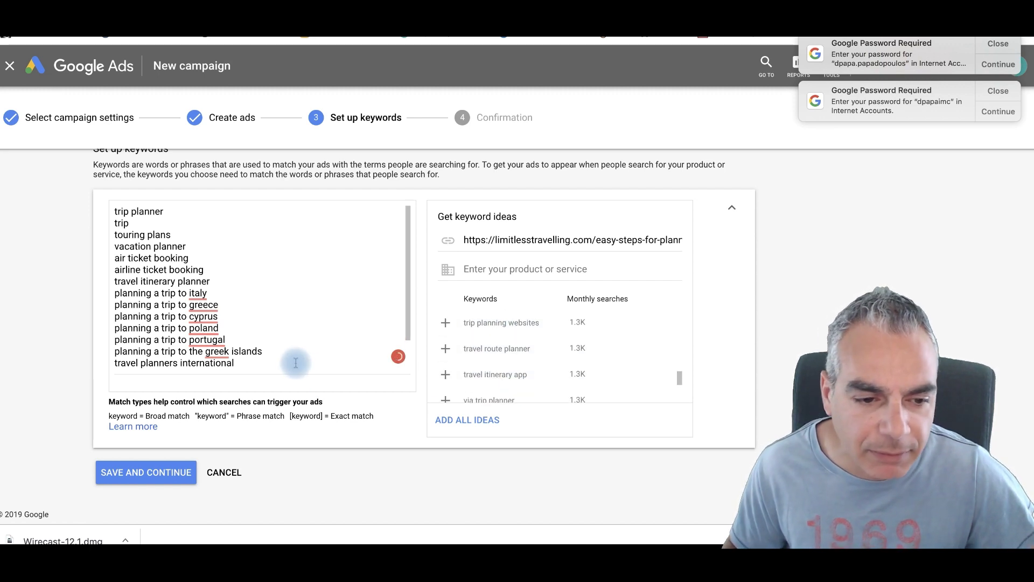
key(Return)
text(greek trip p)
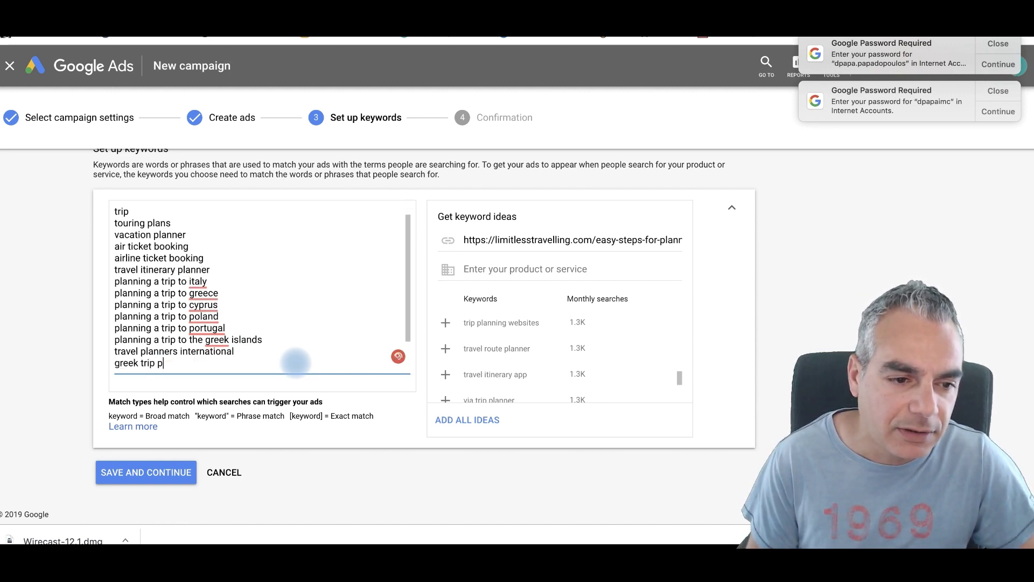
text(lanner)
key(Return)
scroll(518, 383, down, 1)
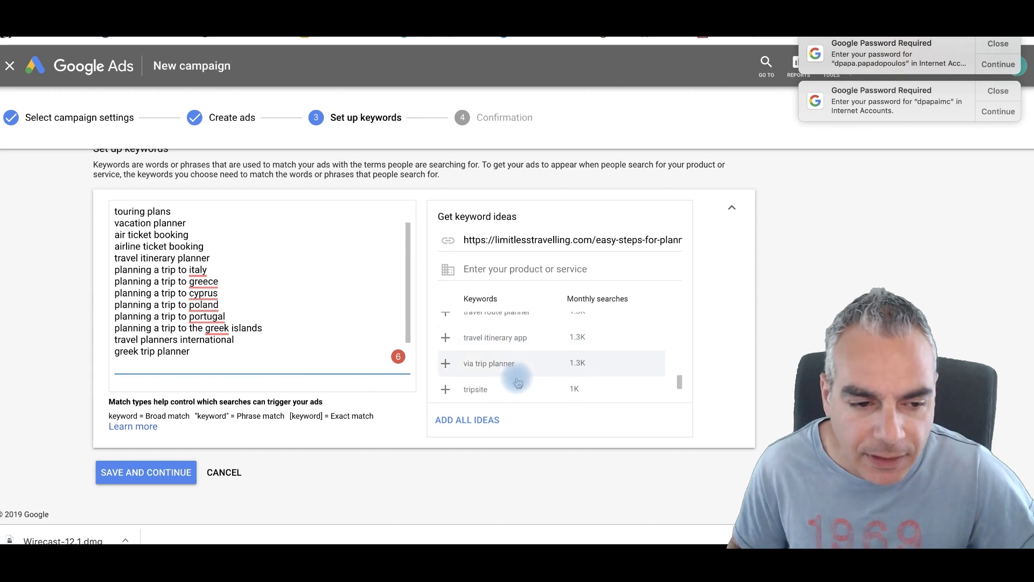
text(cyprus trip p)
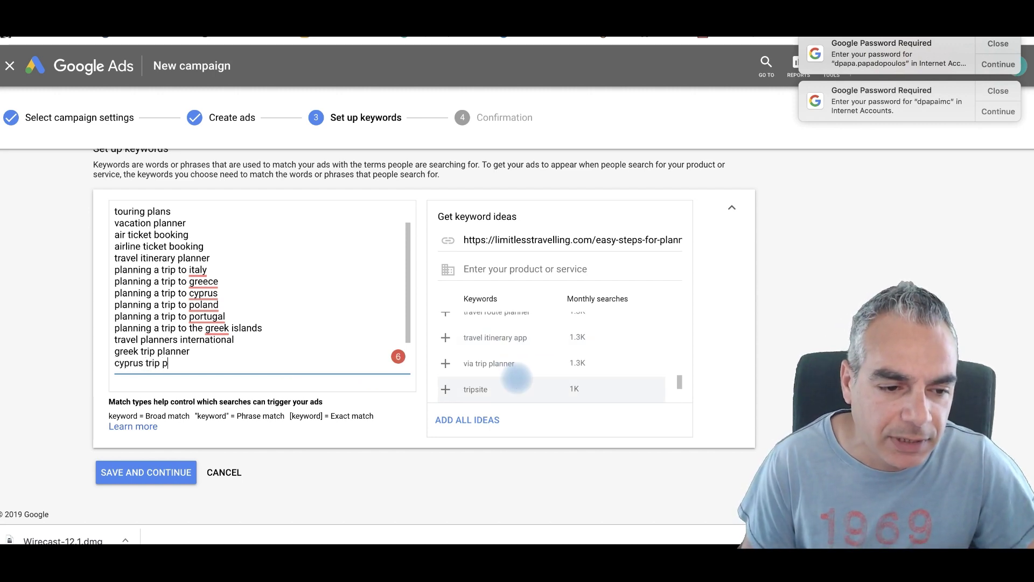
text(lanner)
key(Return)
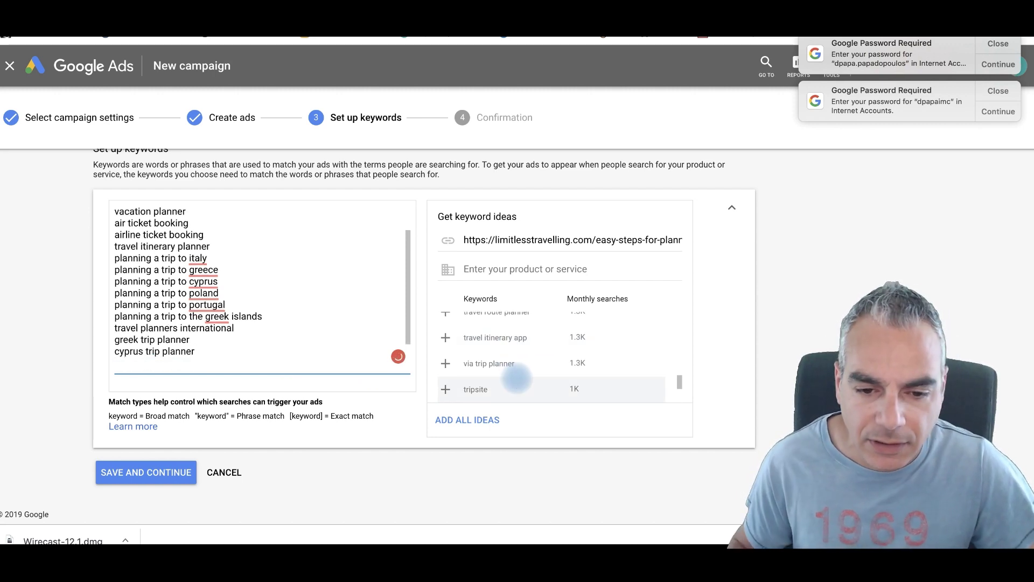
scroll(517, 376, down, 2)
scroll(501, 356, down, 1)
scroll(487, 346, down, 1)
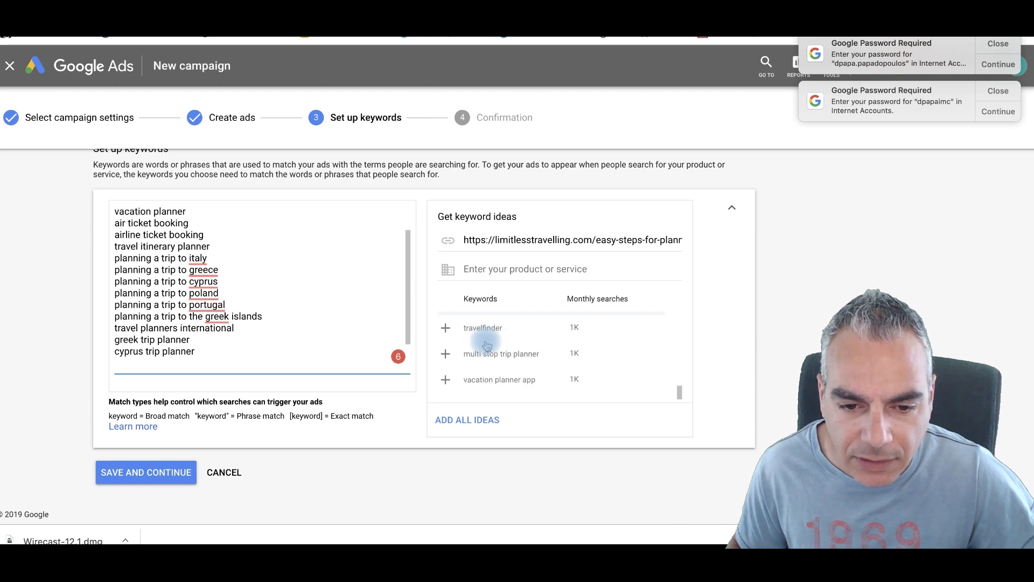
click(503, 340)
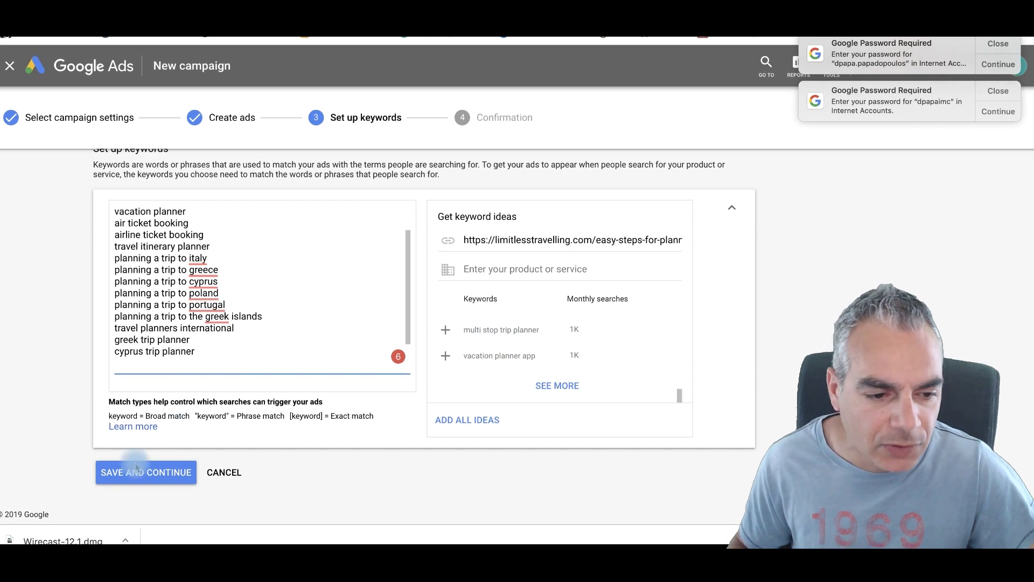
- Continue to the Travel Blog Site campaign and view the Travel Tips Blog ad group's keywords
click(140, 472)
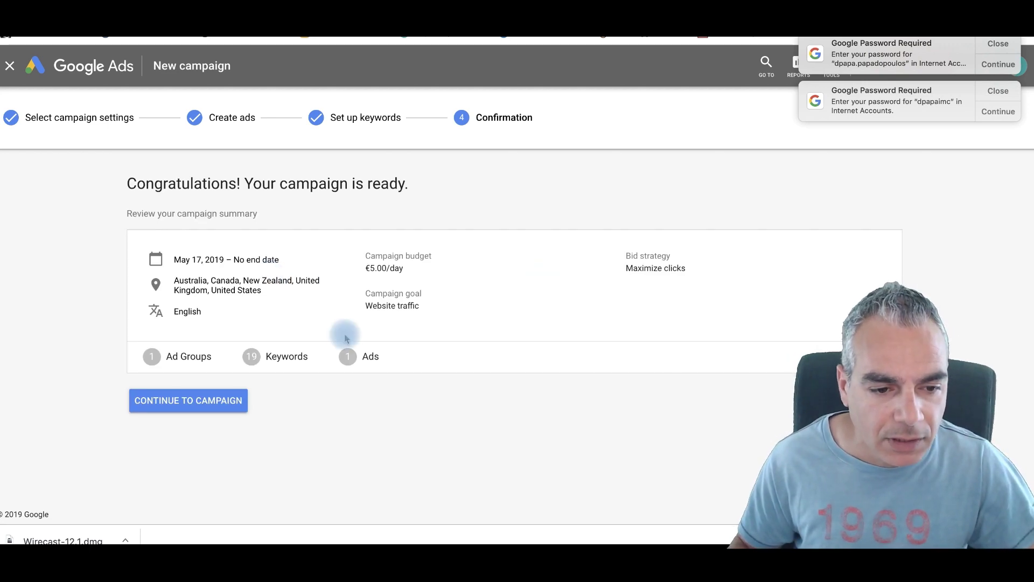
click(200, 410)
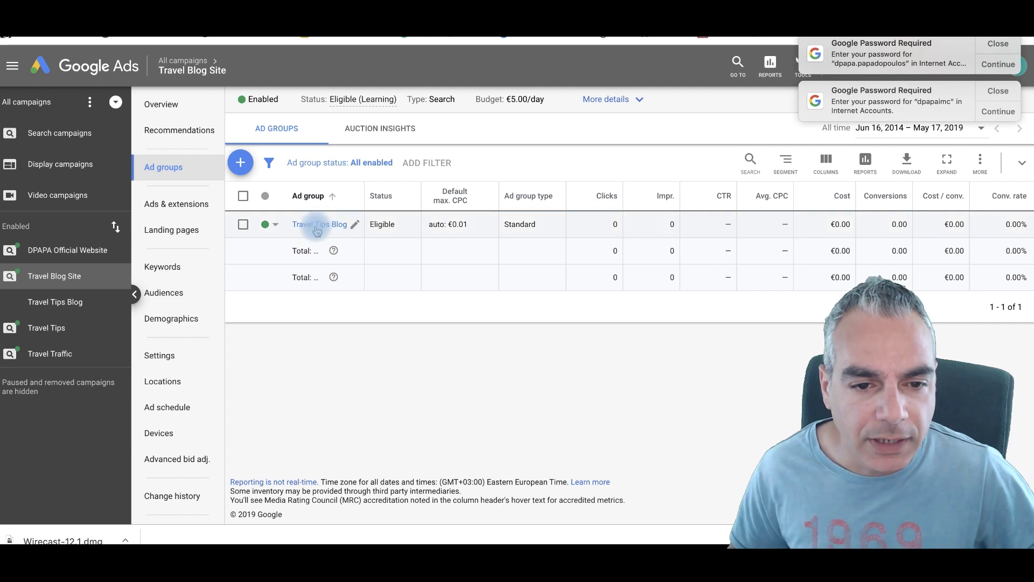
click(321, 229)
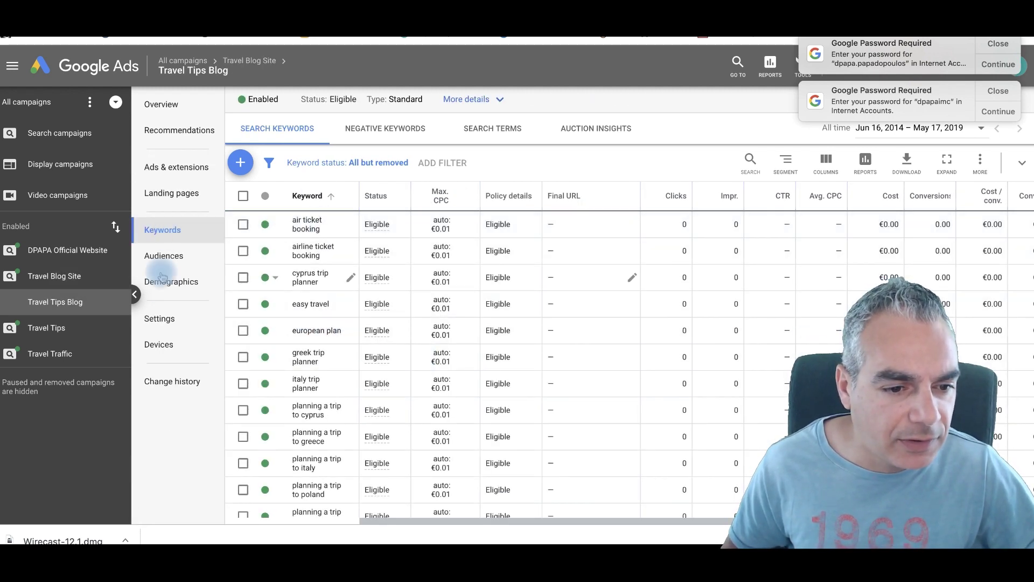
- In Devices, set the Mobile phones bid adjustment to Decrease 100%
click(166, 348)
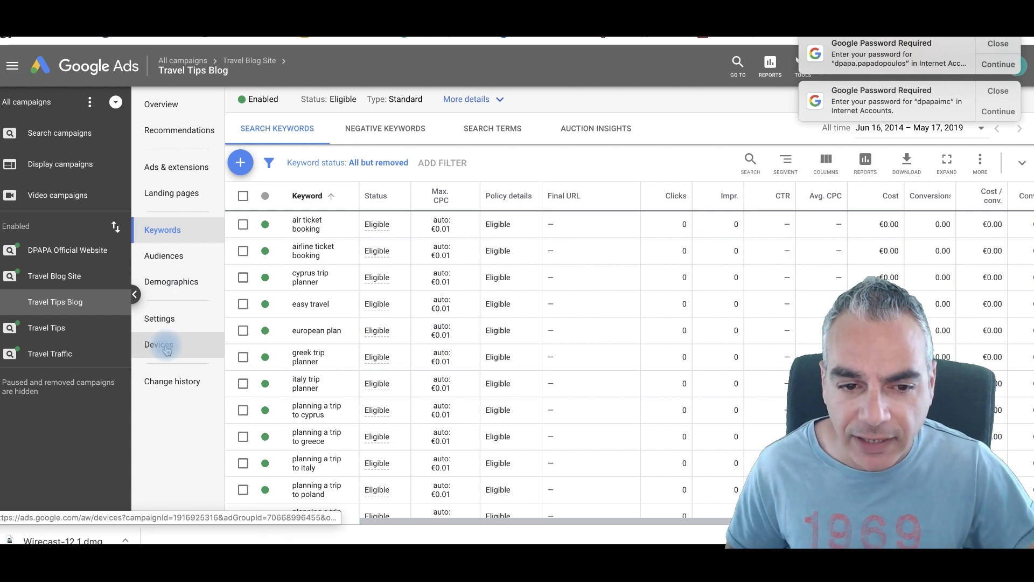
mouse_move(307, 248)
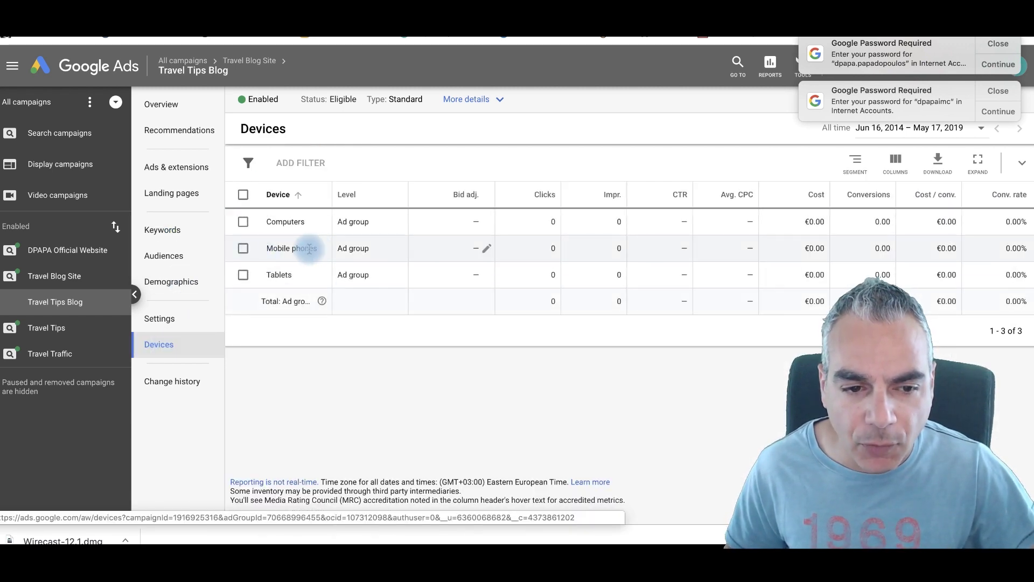
click(244, 248)
click(486, 248)
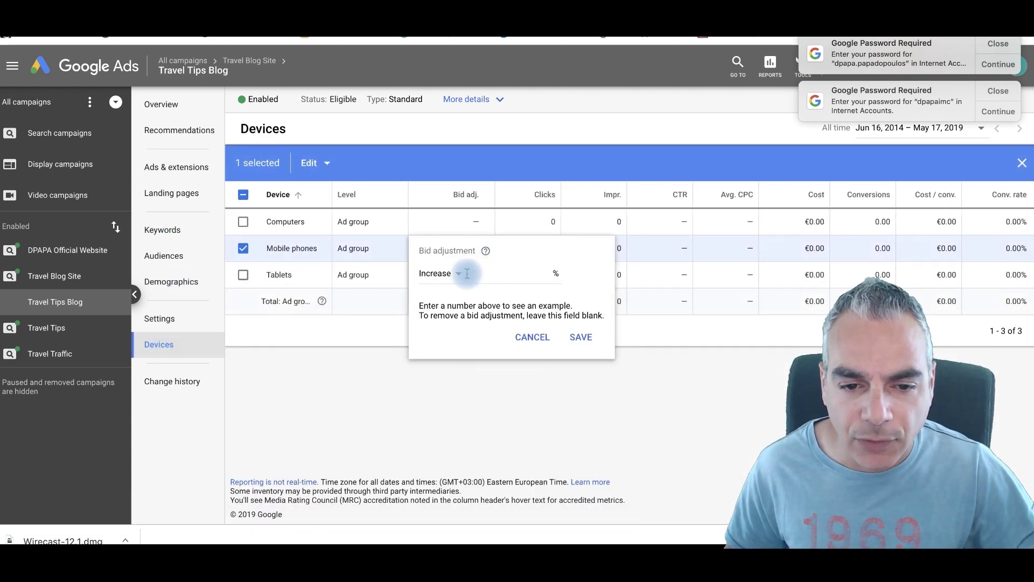
click(467, 273)
click(453, 309)
click(530, 276)
text(12)
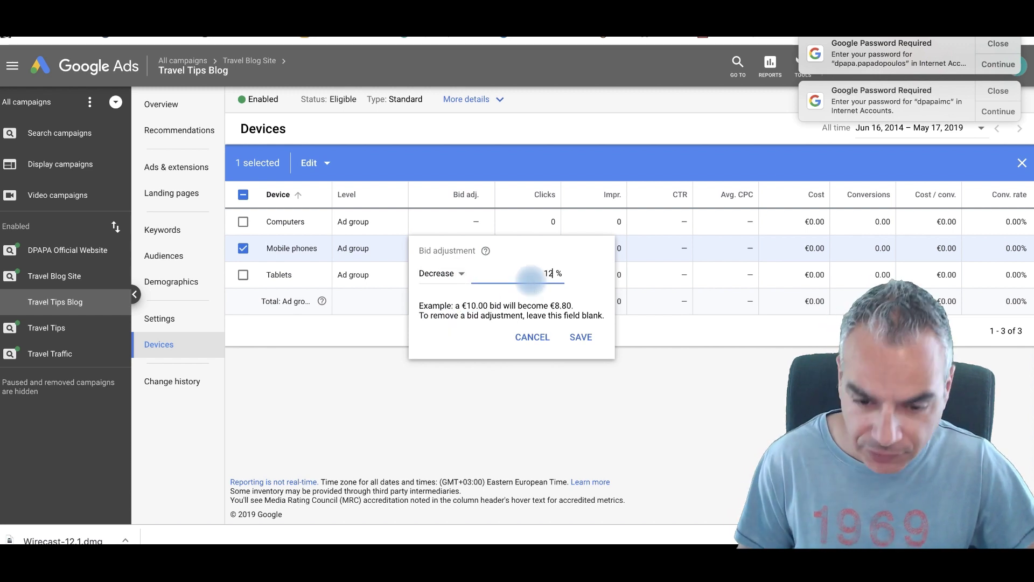
click(580, 338)
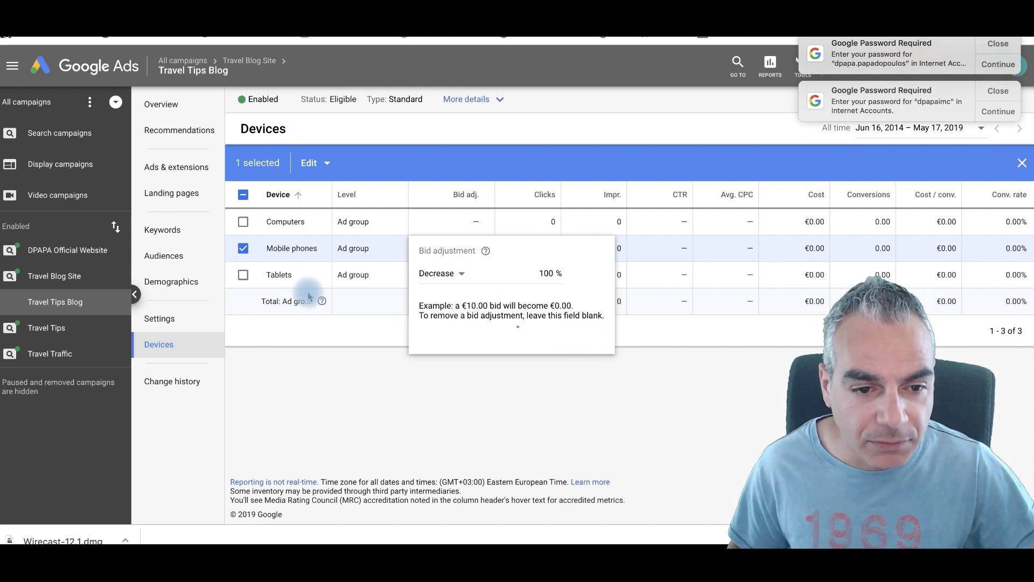
- Set the Tablets bid adjustment to Decrease 100%
click(243, 248)
click(243, 275)
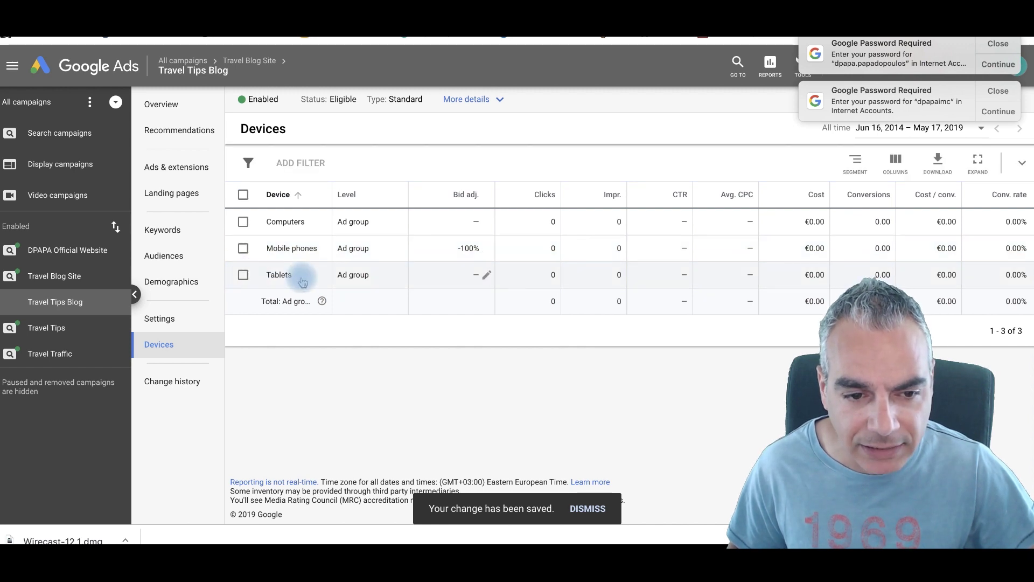
click(479, 275)
click(454, 300)
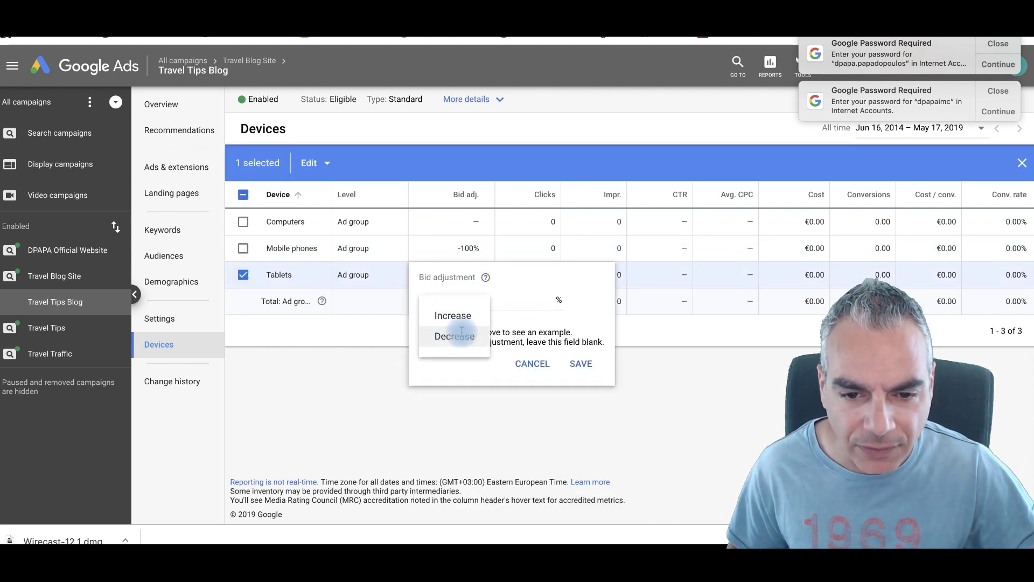
click(448, 334)
text(100)
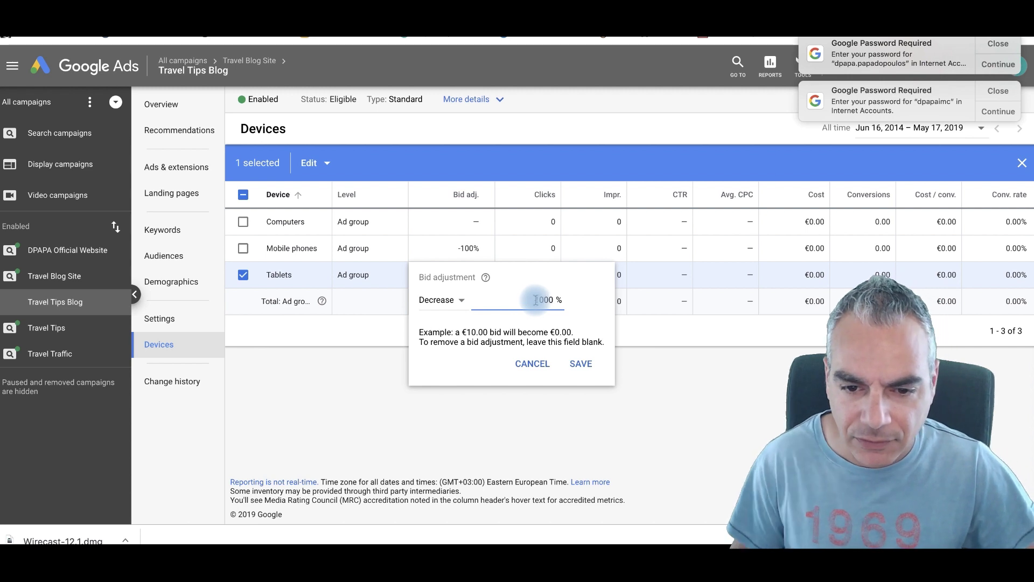
click(579, 363)
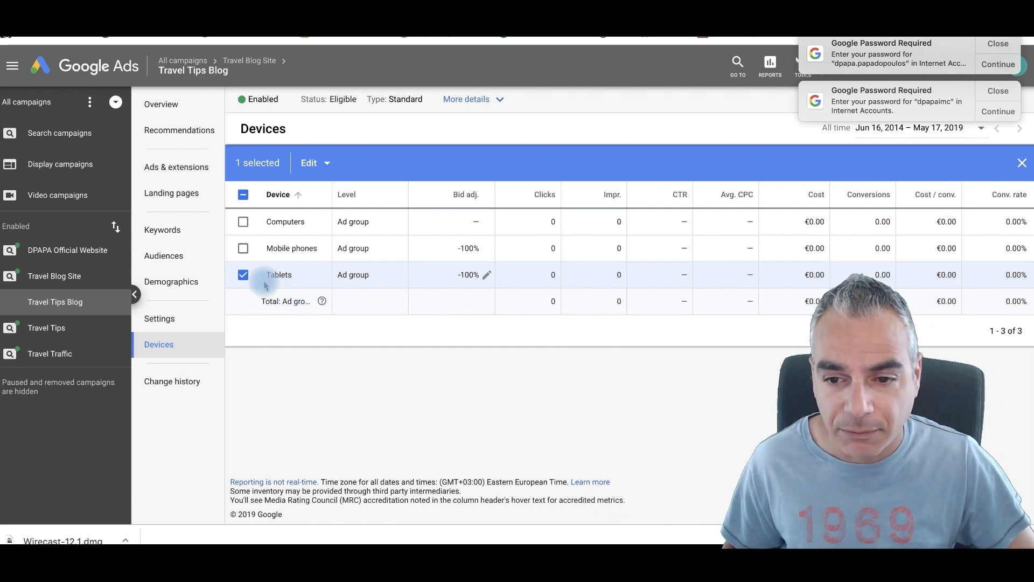
- In Demographics, exclude the 18-24 and Unknown age groups from the ad group
click(190, 287)
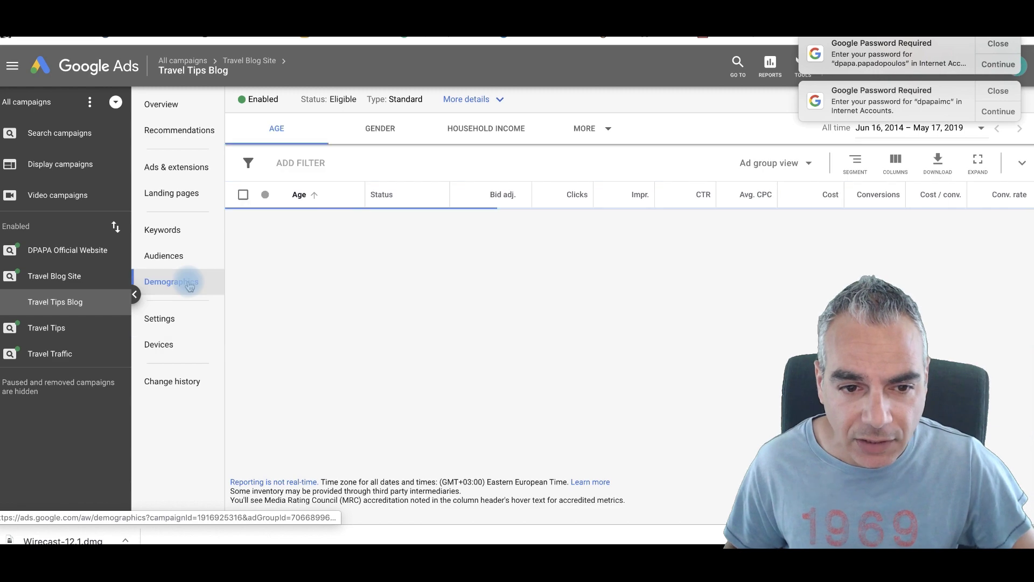
click(276, 230)
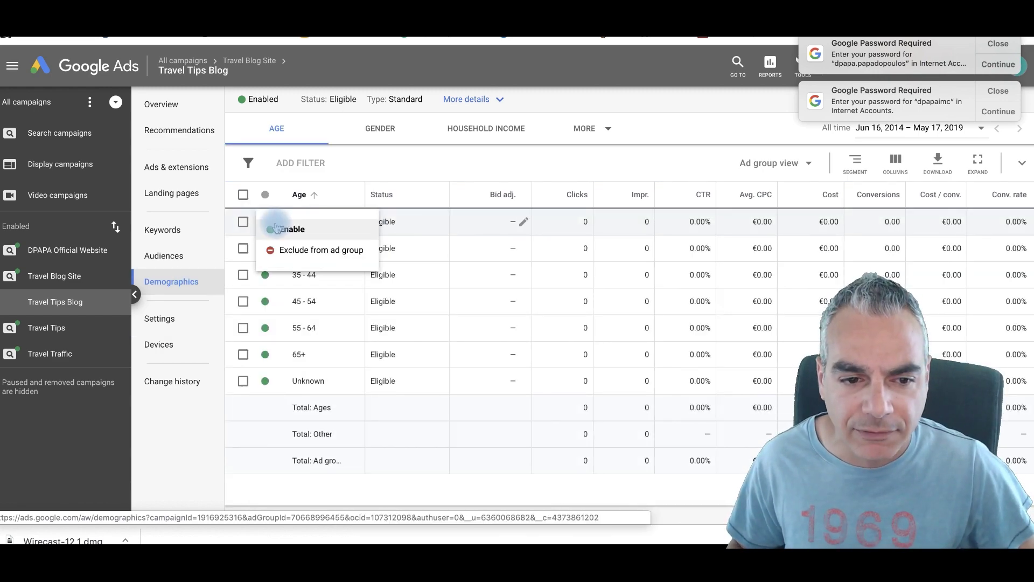
click(301, 250)
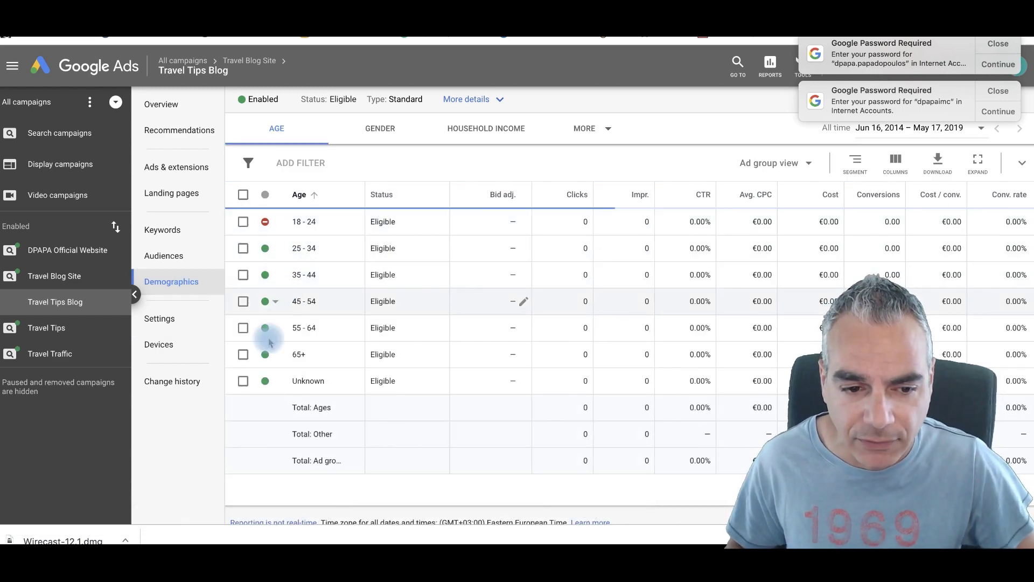
click(263, 356)
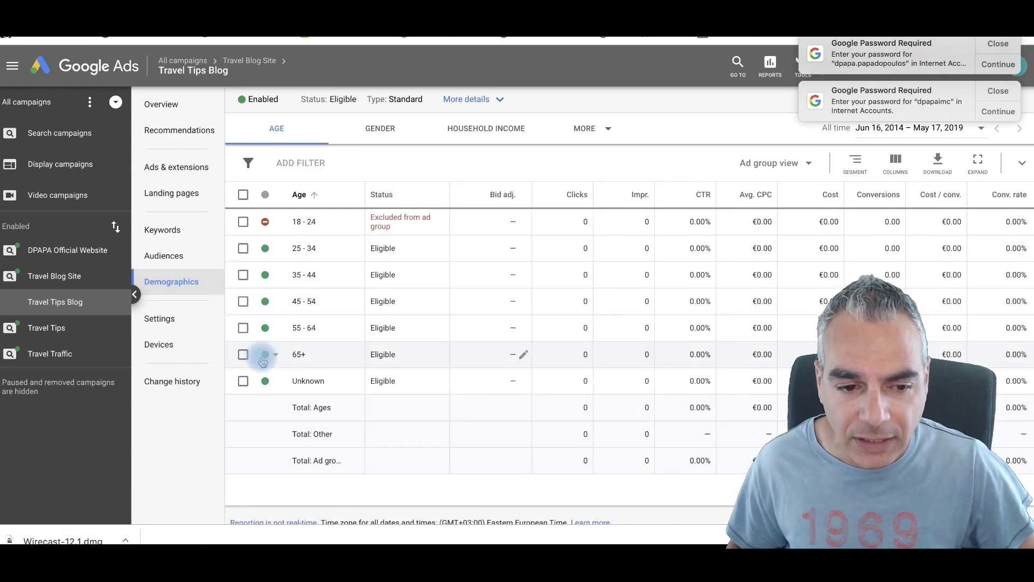
click(321, 412)
click(264, 381)
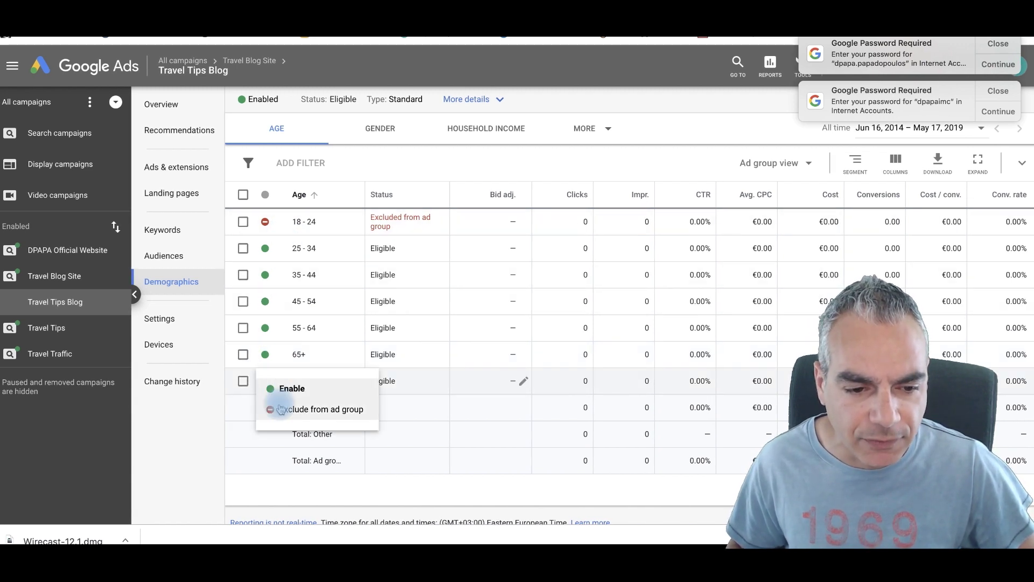
click(280, 409)
click(174, 259)
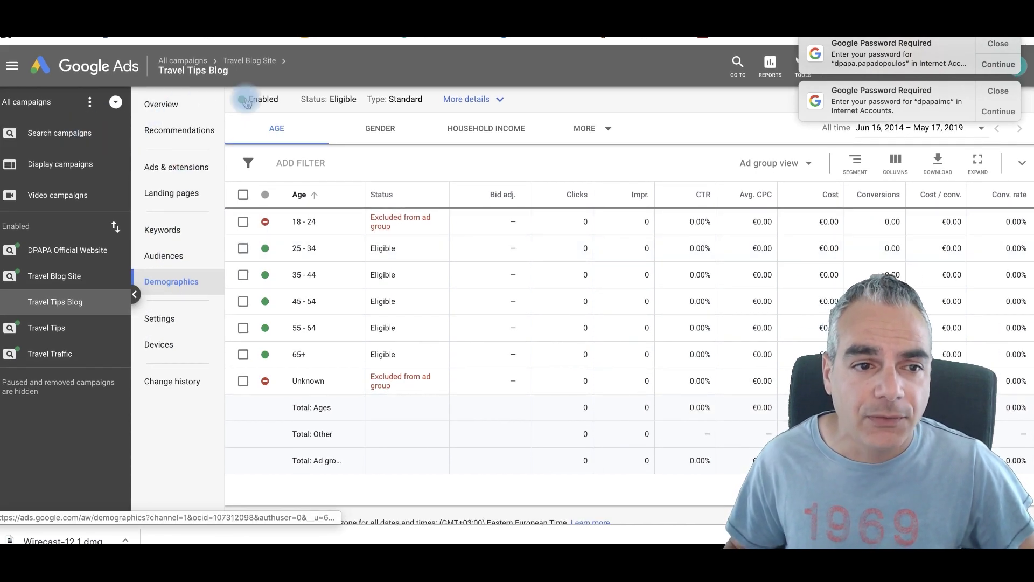
- Go to the Search campaigns overview listing the enabled campaigns
click(65, 136)
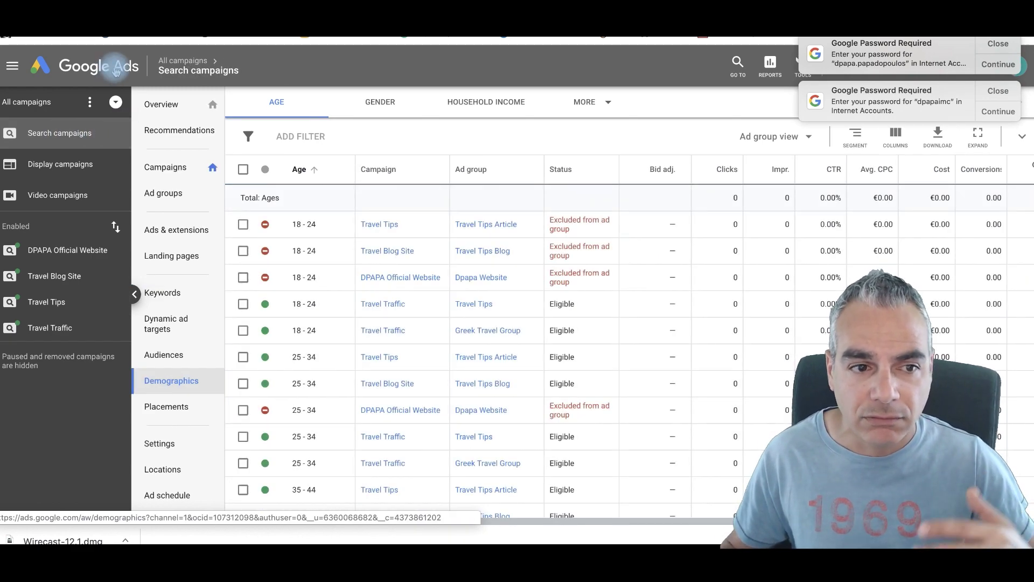
click(168, 111)
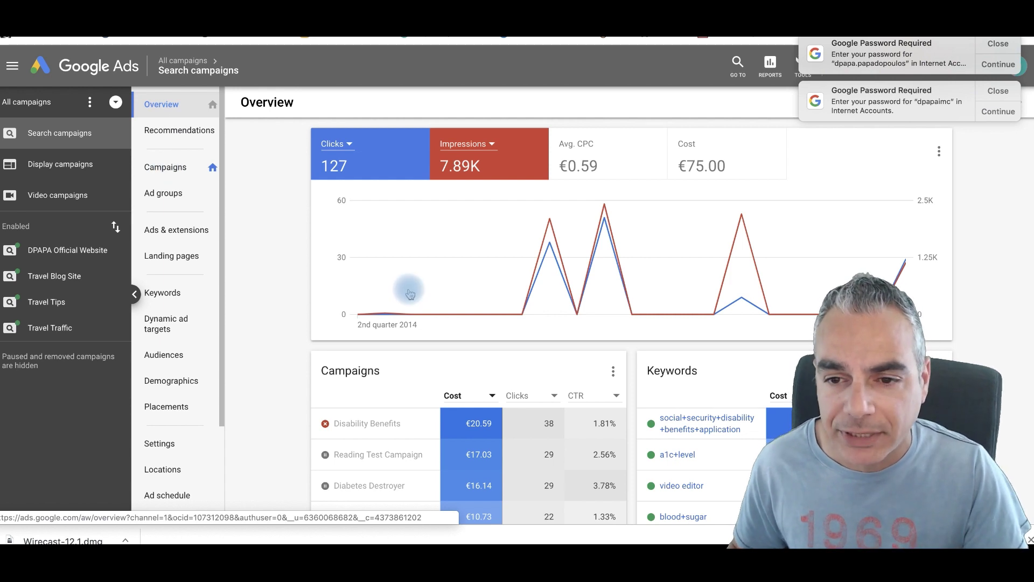
click(489, 356)
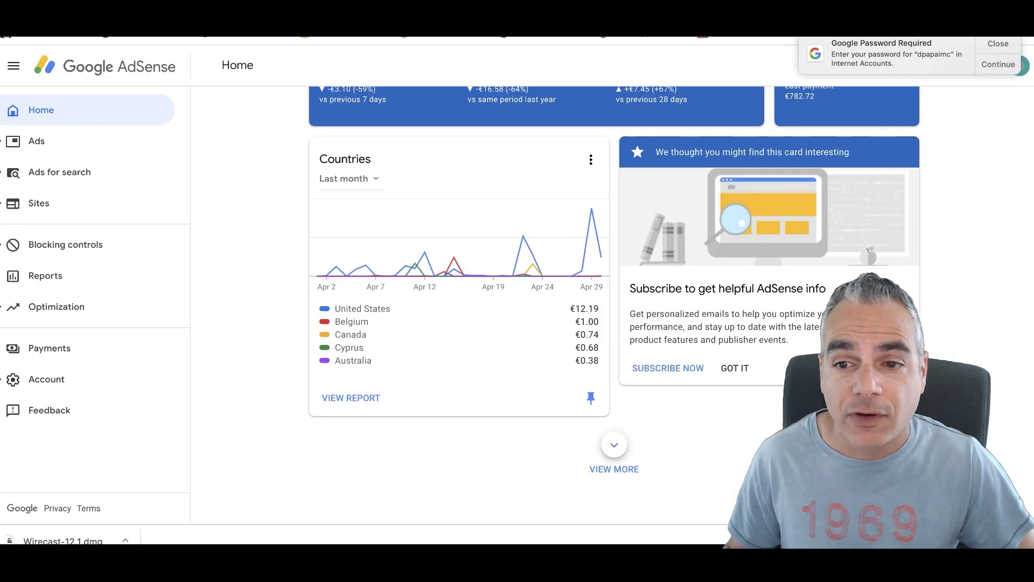
scroll(727, 214, up, 2)
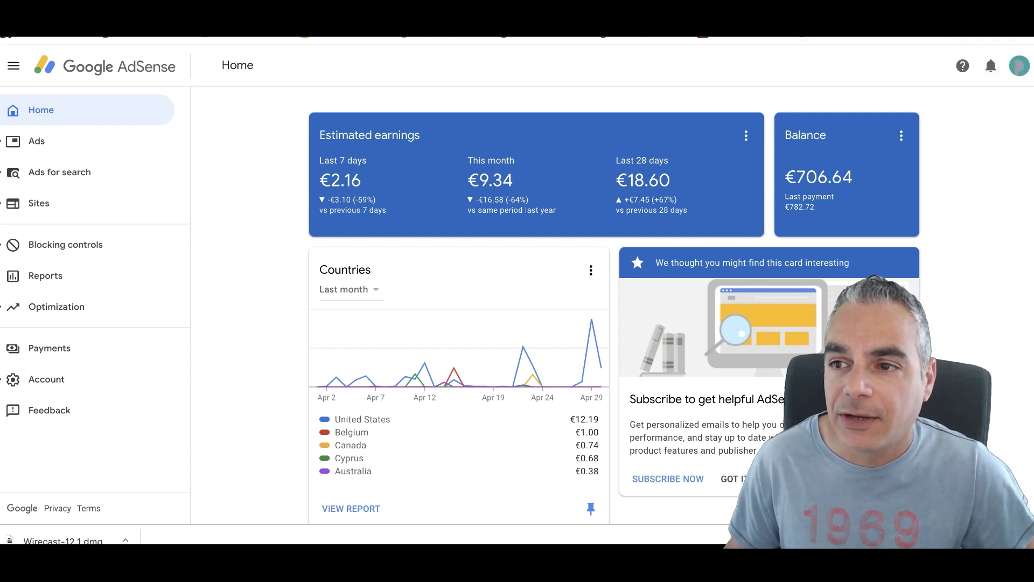
- Switch AdSense to the Limitless Travelling Google account from the account list
click(966, 71)
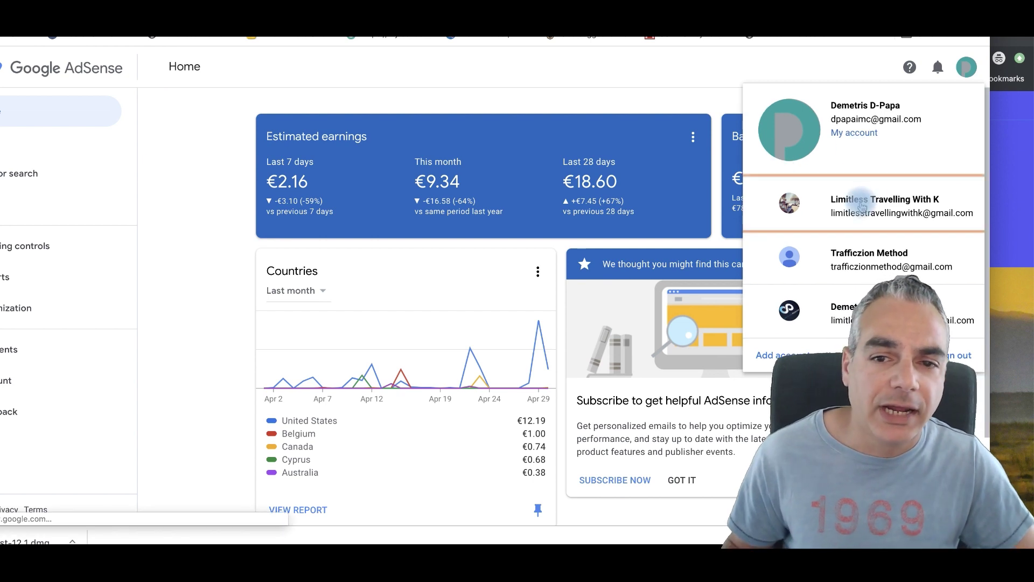
click(809, 230)
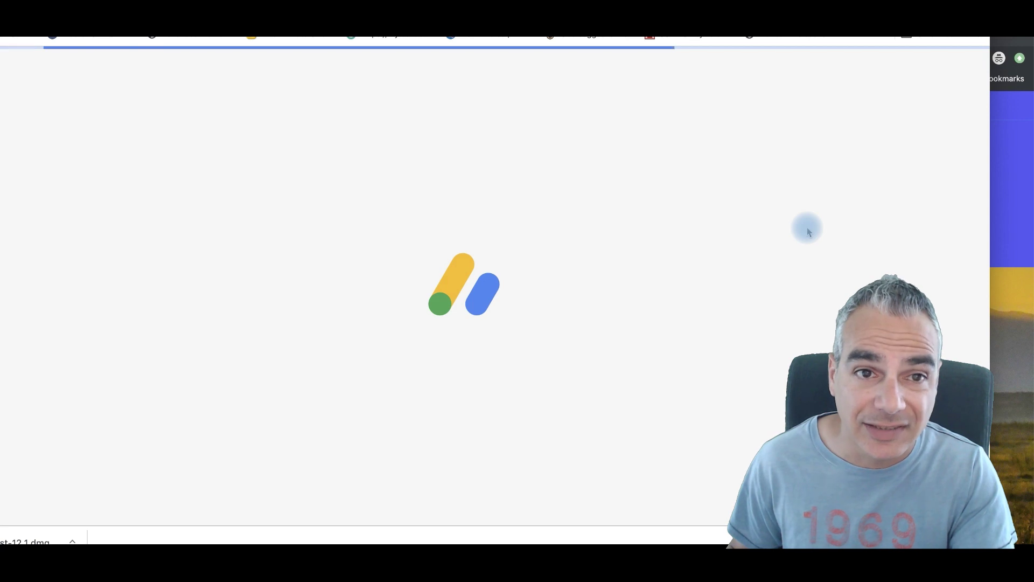